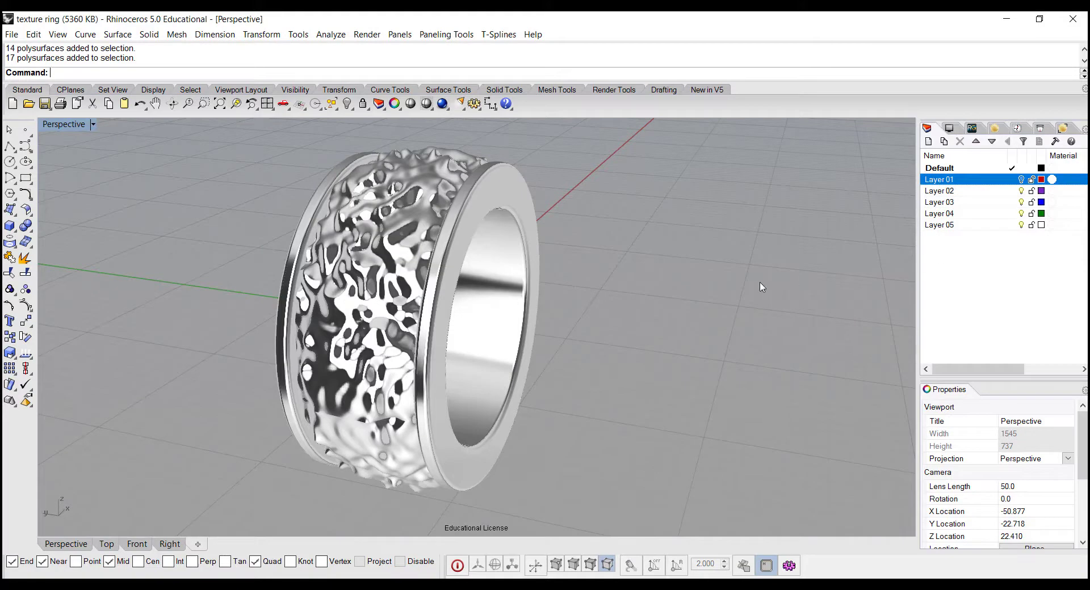
# Step: Inspect the finished textured ring from several angles and show Layer 01 with the workflow notes beside it
pyautogui.moveTo(681, 318)
pyautogui.mouseDown(button='right')
pyautogui.moveTo(657, 343)
pyautogui.moveTo(644, 333)
pyautogui.moveTo(619, 342)
pyautogui.moveTo(577, 372)
pyautogui.moveTo(735, 317)
pyautogui.moveTo(630, 328)
pyautogui.moveTo(633, 307)
pyautogui.moveTo(607, 349)
pyautogui.moveTo(641, 337)
pyautogui.moveTo(594, 377)
pyautogui.moveTo(594, 359)
pyautogui.mouseUp(button='right')
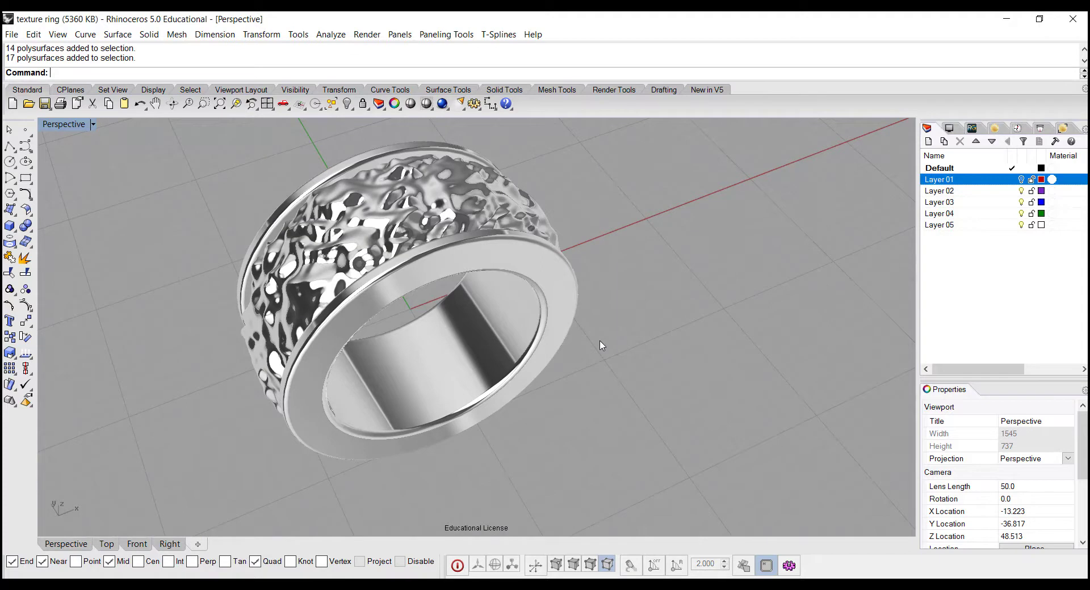
pyautogui.click(1021, 179)
pyautogui.moveTo(745, 366)
pyautogui.mouseDown(button='right')
pyautogui.moveTo(698, 417)
pyautogui.moveTo(727, 404)
pyautogui.moveTo(425, 406)
pyautogui.moveTo(564, 452)
pyautogui.moveTo(542, 464)
pyautogui.mouseUp(button='right')
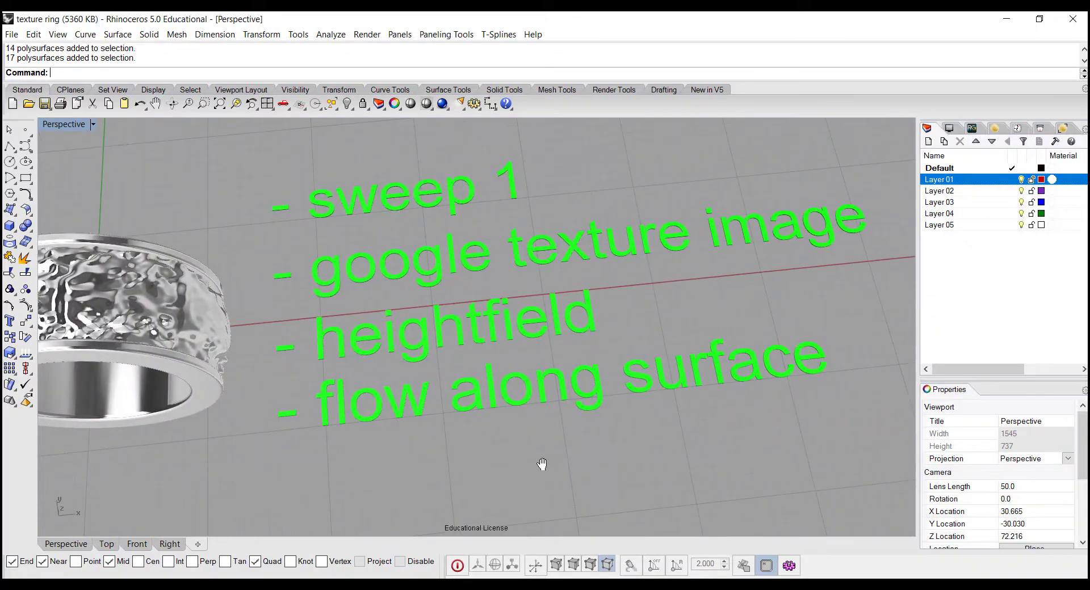
# Step: Examine the workflow notes beside the ring: sweep 1, google texture image, heightfield and flow along surface
pyautogui.click(454, 188)
pyautogui.click(562, 176)
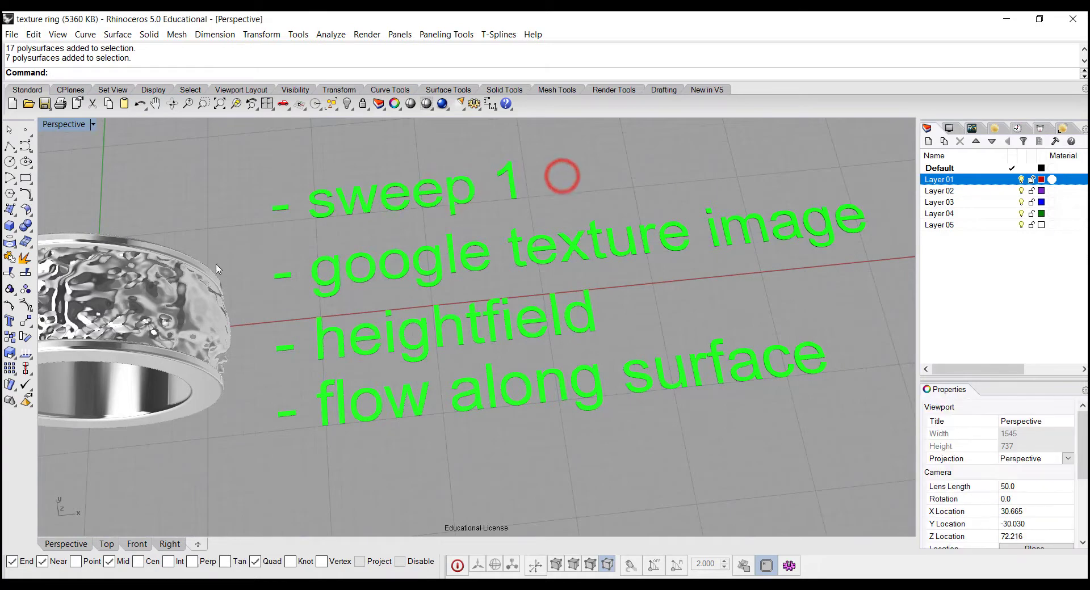
pyautogui.click(336, 265)
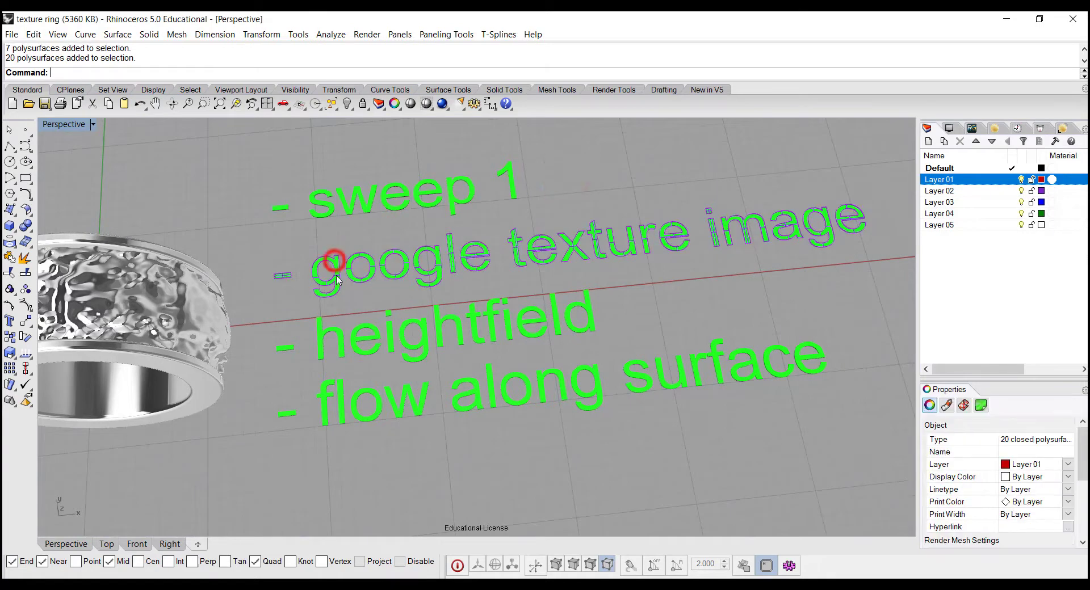
pyautogui.click(634, 195)
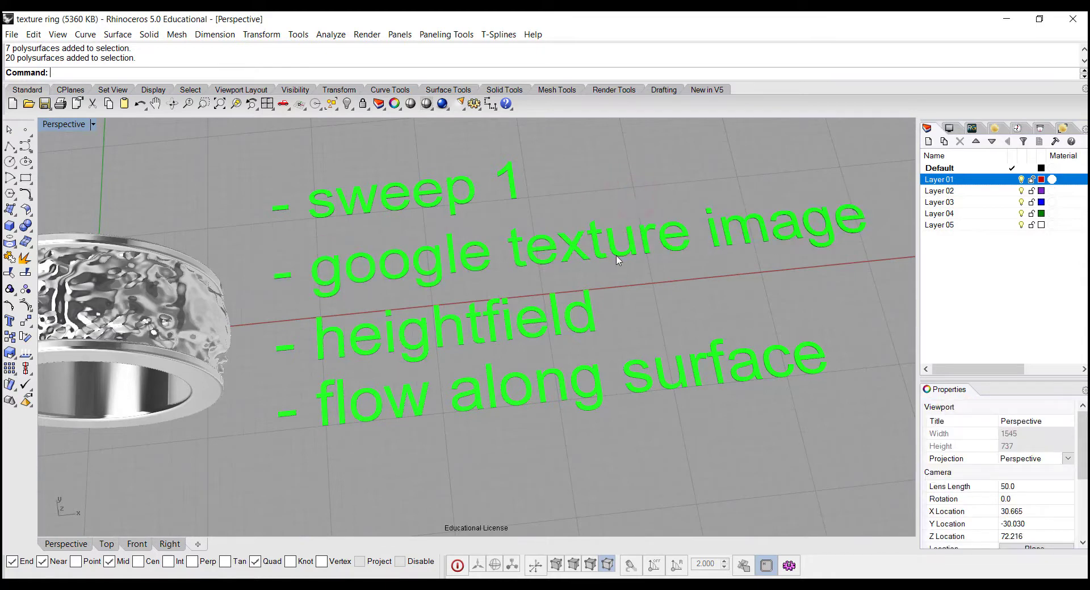
pyautogui.click(427, 334)
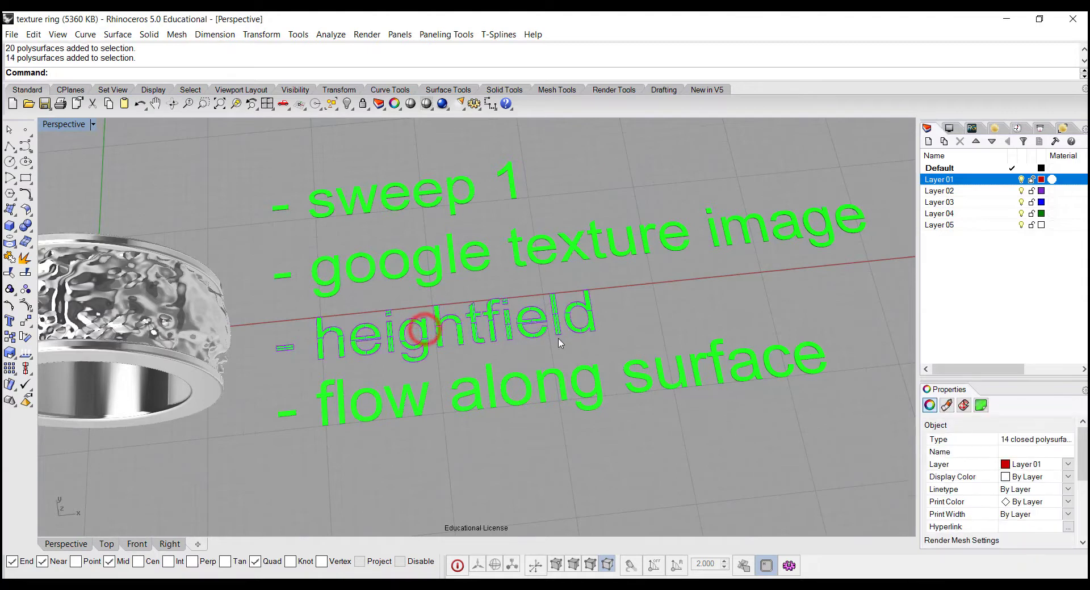
pyautogui.click(646, 321)
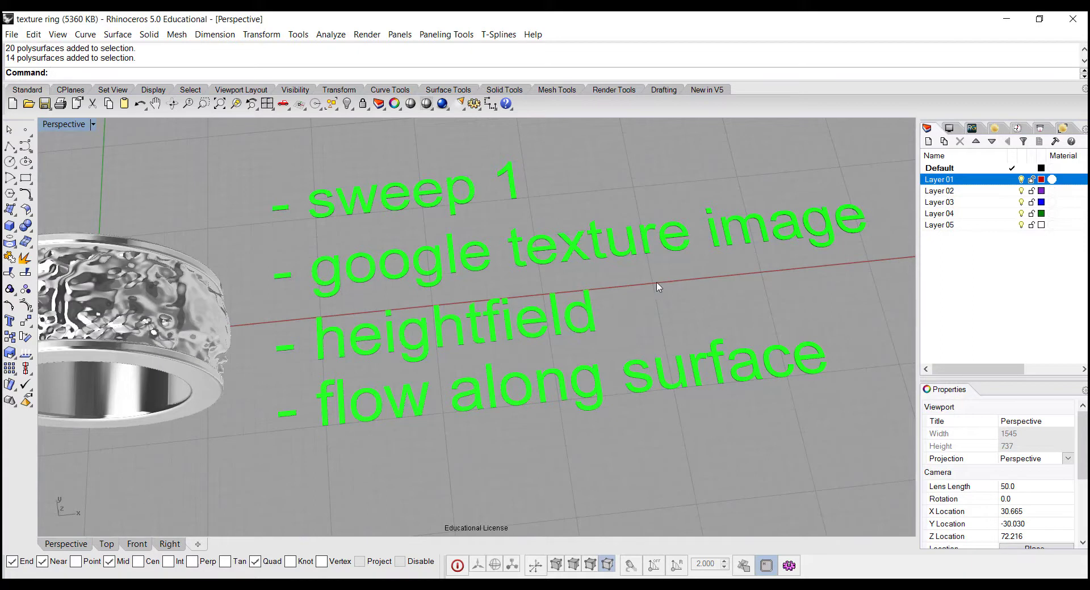
pyautogui.click(564, 396)
pyautogui.click(620, 449)
pyautogui.moveTo(254, 353); pyautogui.dragTo(503, 286, button='right')
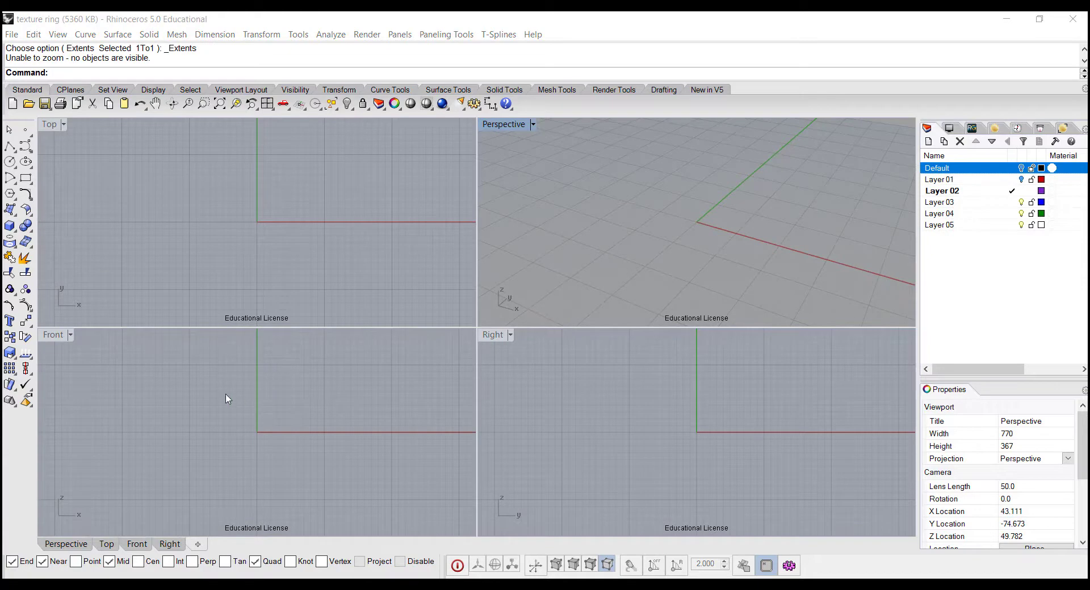
# Step: Draw a circle with a diameter of 16 centred on the origin in the Front view
pyautogui.click(10, 162)
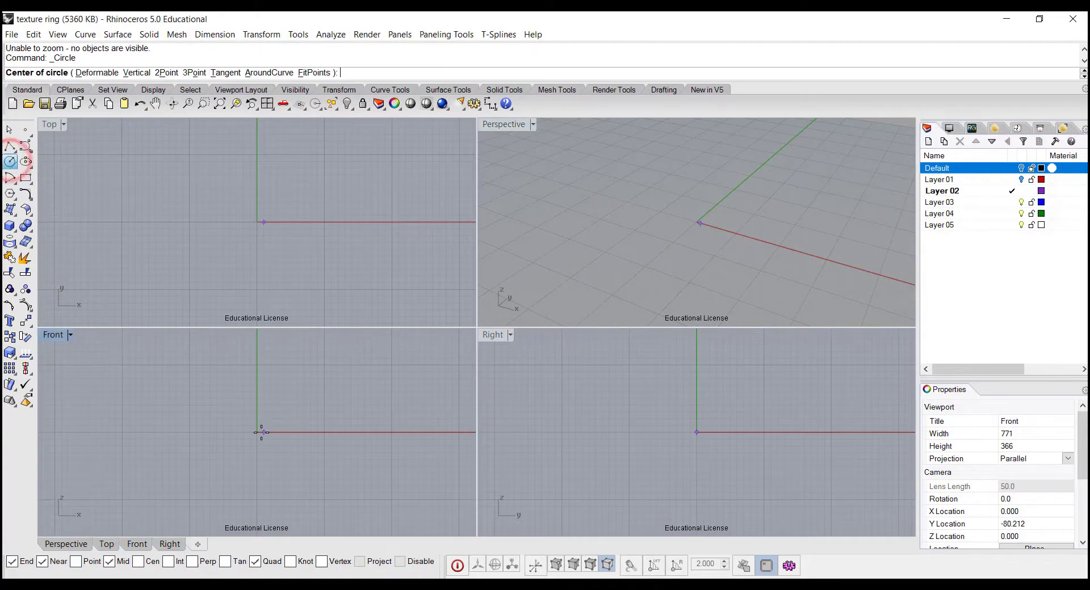
pyautogui.click(258, 433)
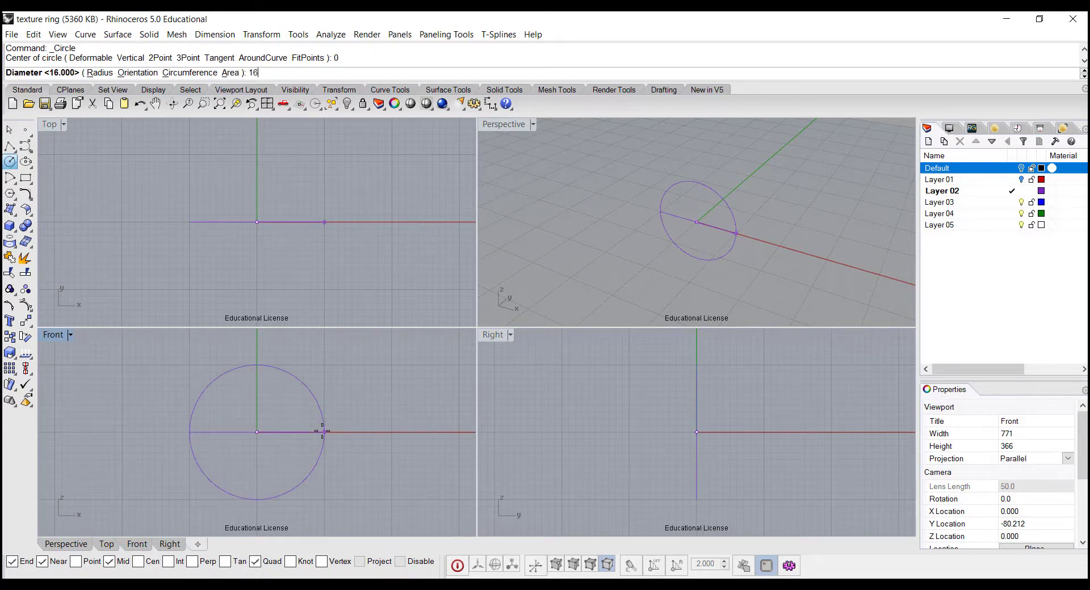
pyautogui.write('16')
pyautogui.press('Return')
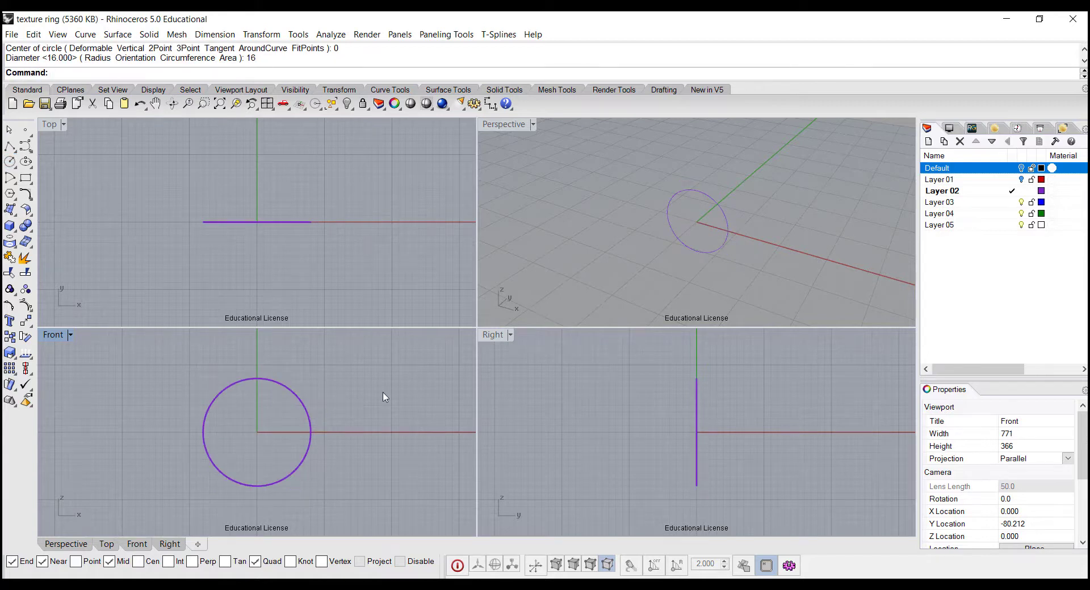
# Step: In the Right view, draw a horizontal line from its midpoint at the circle's top, extending about half the circle's radius each way
pyautogui.doubleClick(491, 335)
pyautogui.moveTo(482, 231); pyautogui.dragTo(470, 239, button='right')
pyautogui.scroll(3, 470, 238)
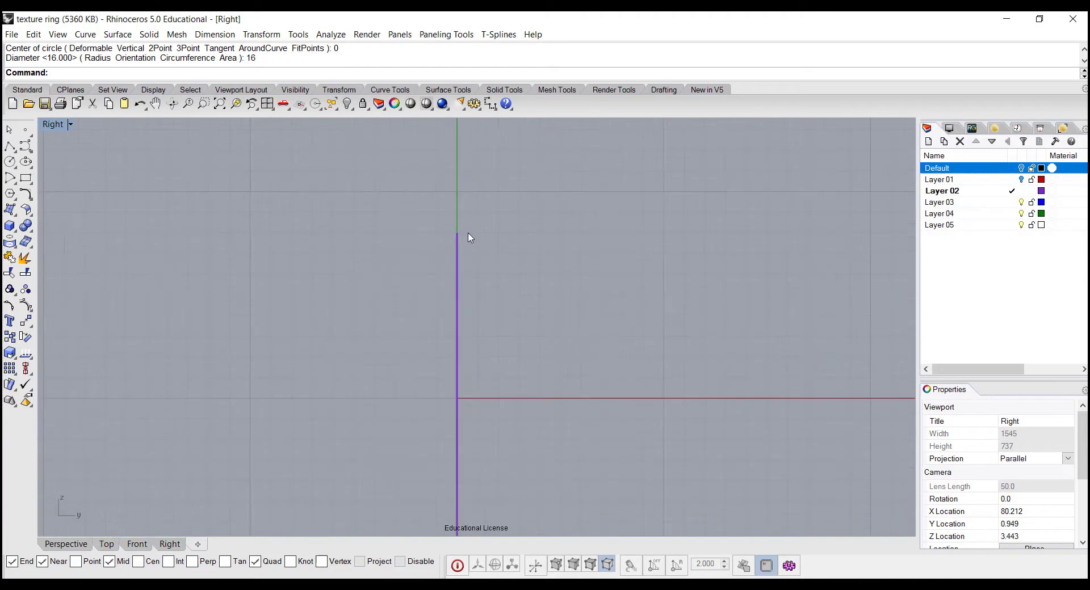
pyautogui.click(9, 149)
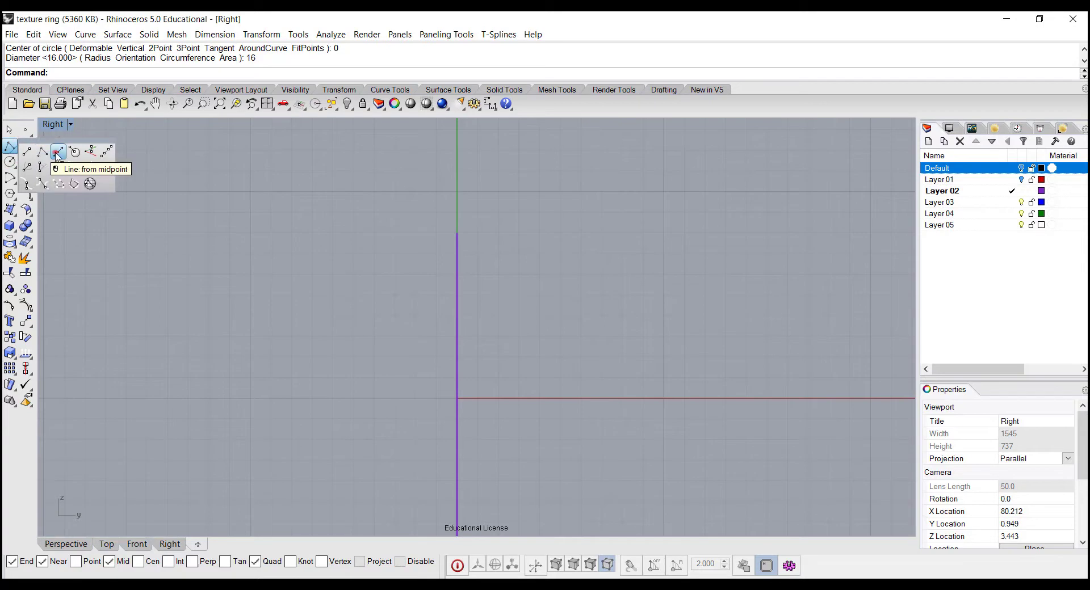
pyautogui.click(58, 152)
pyautogui.click(457, 230)
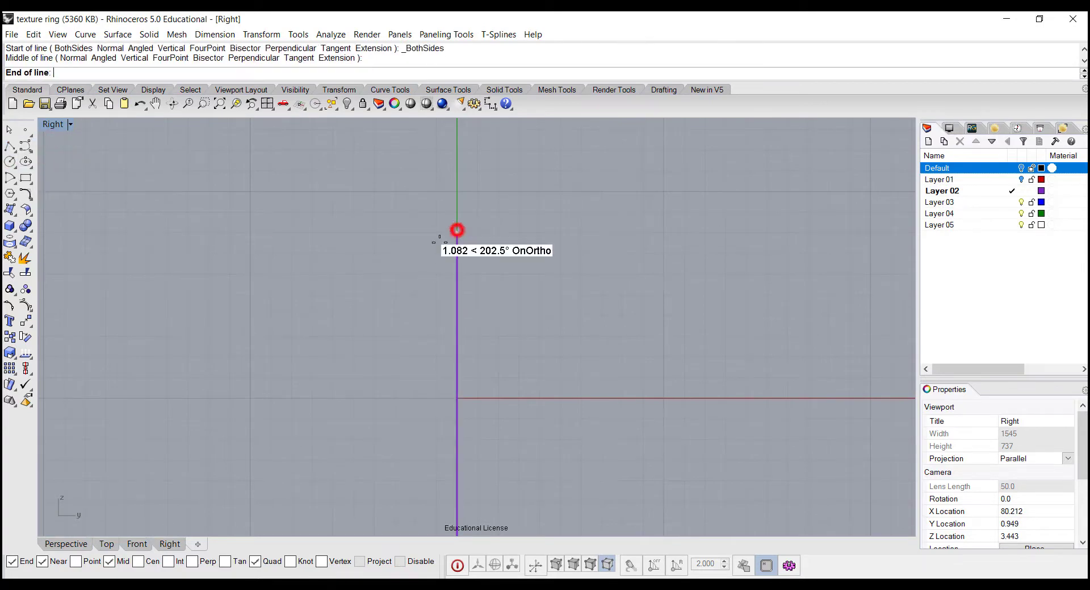
pyautogui.click(372, 232)
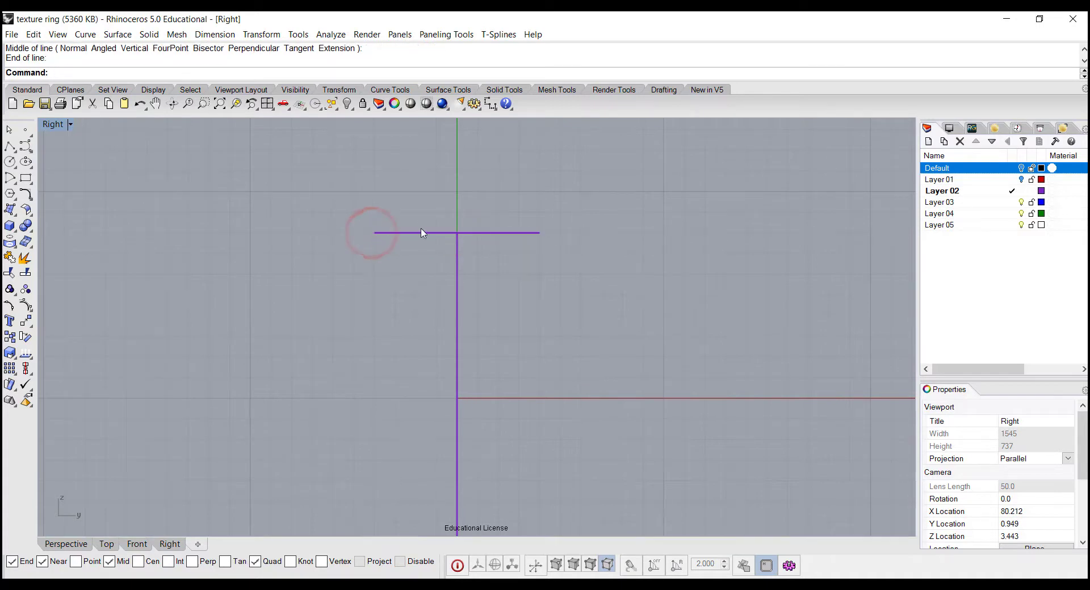
pyautogui.click(11, 147)
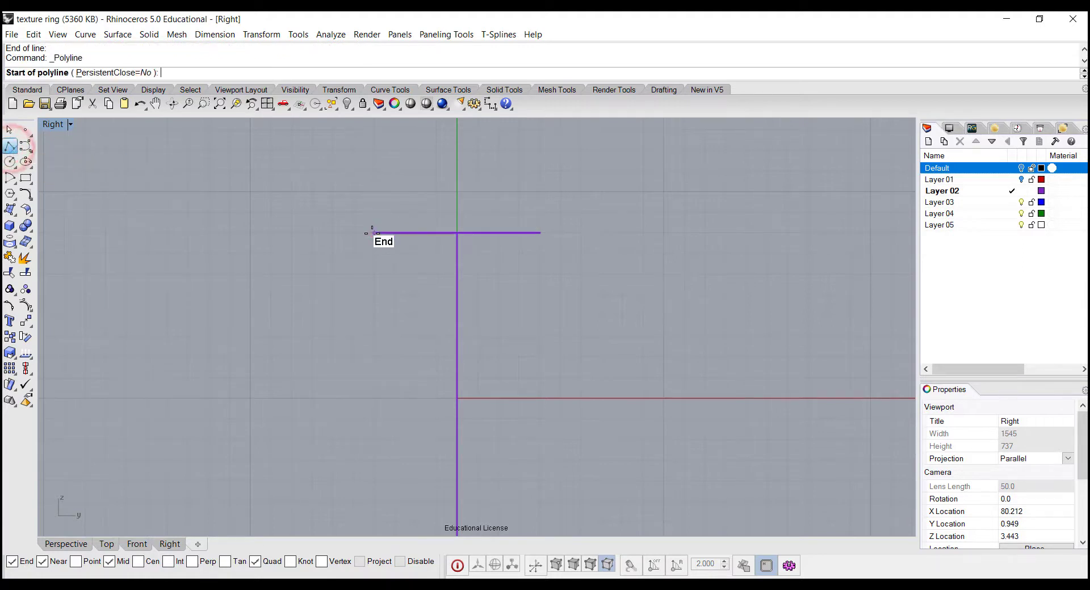
pyautogui.click(374, 232)
pyautogui.click(373, 192)
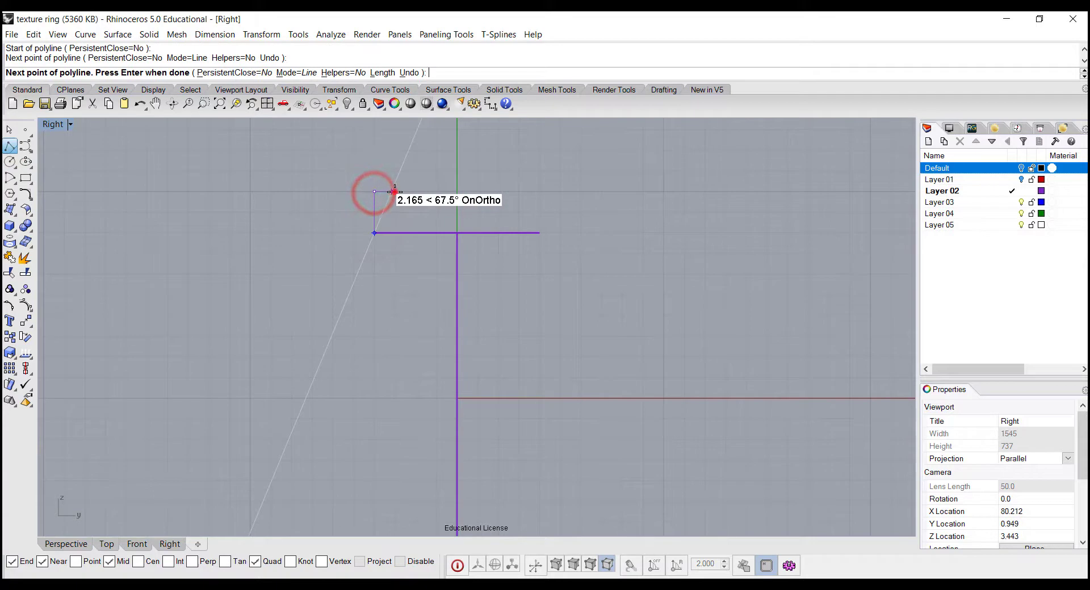
pyautogui.click(392, 192)
pyautogui.press('Escape')
# Step: Draw a polyline from the base line's left end, going about 2 units up, 1 inward and 1 down
pyautogui.scroll(4, 386, 204)
pyautogui.moveTo(355, 250); pyautogui.dragTo(352, 254, button='right')
pyautogui.rightClick(349, 296)
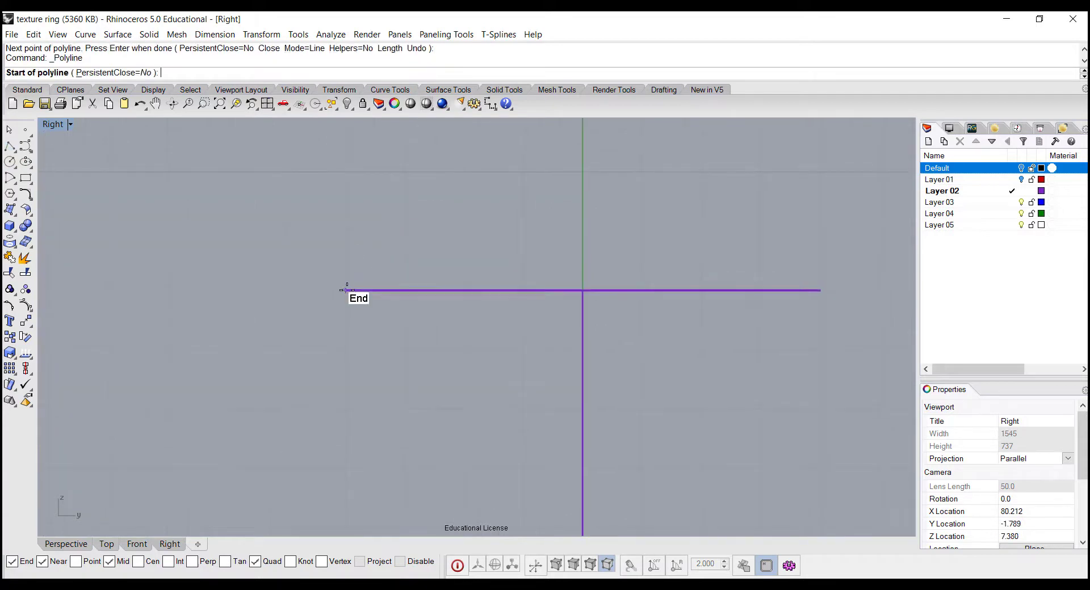
pyautogui.click(347, 290)
pyautogui.click(346, 172)
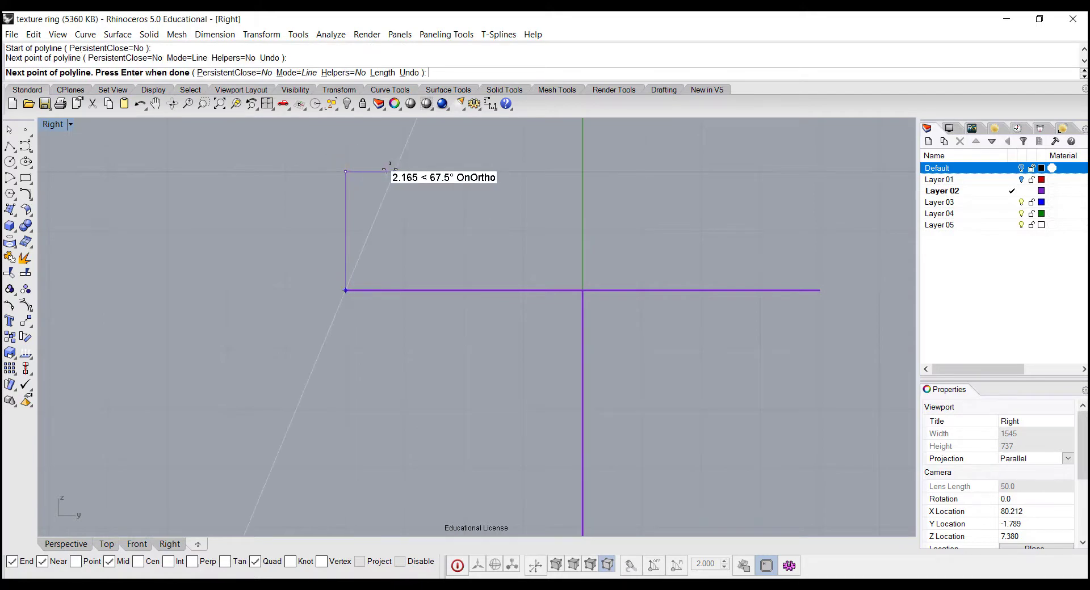
pyautogui.click(407, 171)
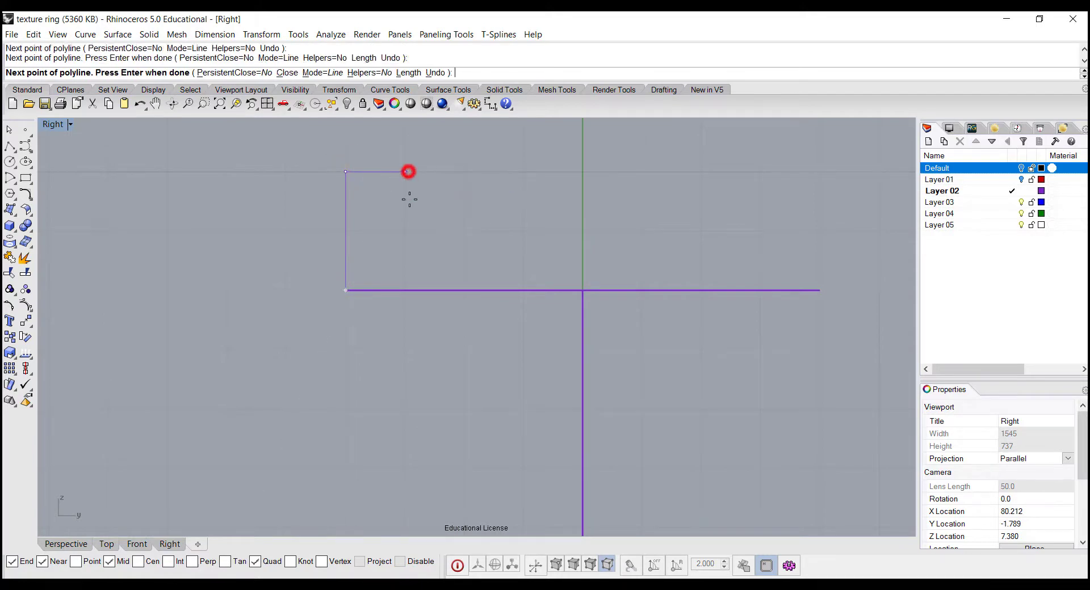
pyautogui.click(409, 237)
pyautogui.rightClick(478, 240)
# Step: Draw a matching polyline from the base line's right end, about 2 units up, 1 inward and 1 down
pyautogui.moveTo(545, 260); pyautogui.dragTo(416, 307, button='right')
pyautogui.rightClick(705, 343)
pyautogui.click(691, 337)
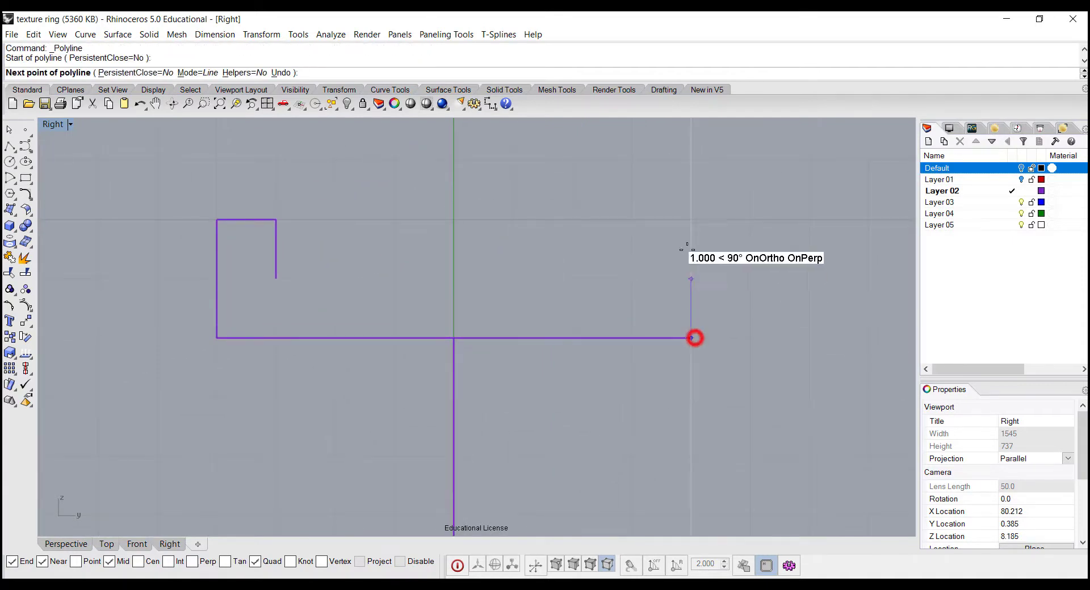
pyautogui.click(691, 220)
pyautogui.click(632, 221)
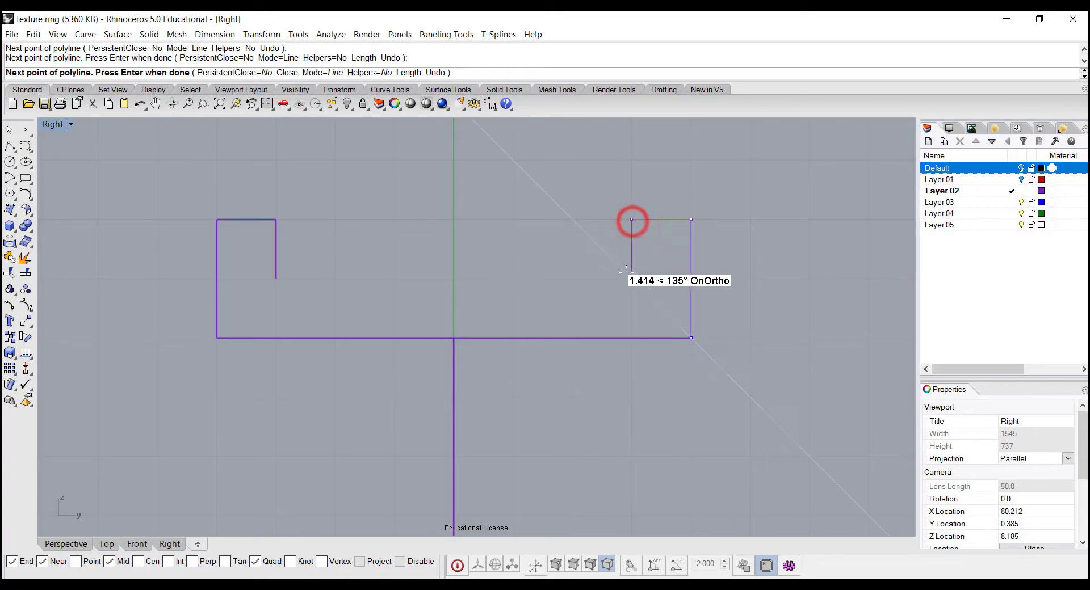
pyautogui.click(631, 278)
pyautogui.rightClick(629, 280)
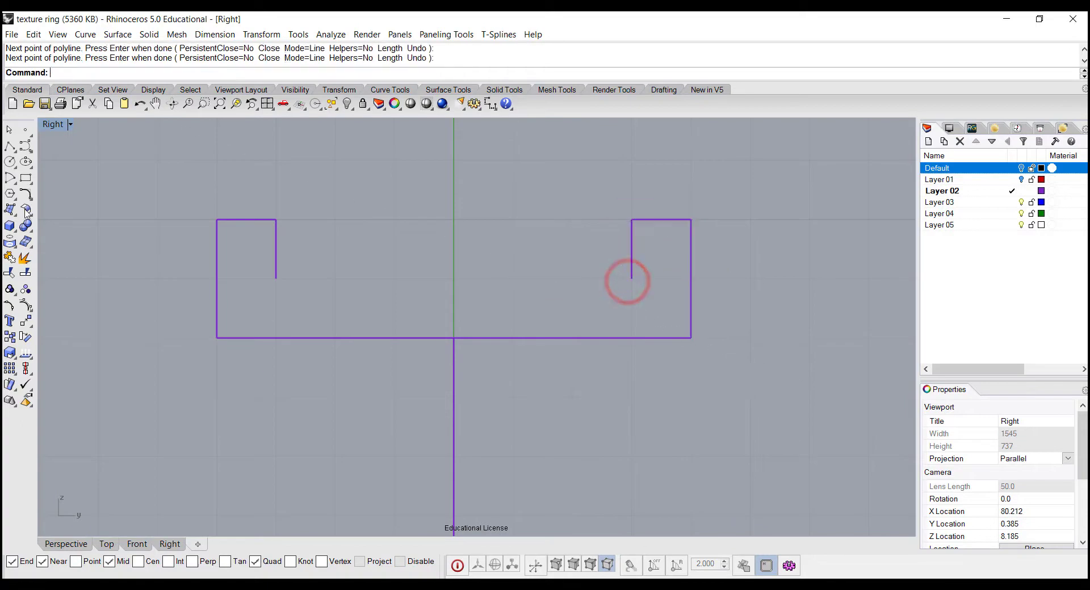
# Step: Connect the inner ends of both polylines with an arc whose peak on the vertical axis is level with the rim tops
pyautogui.click(10, 179)
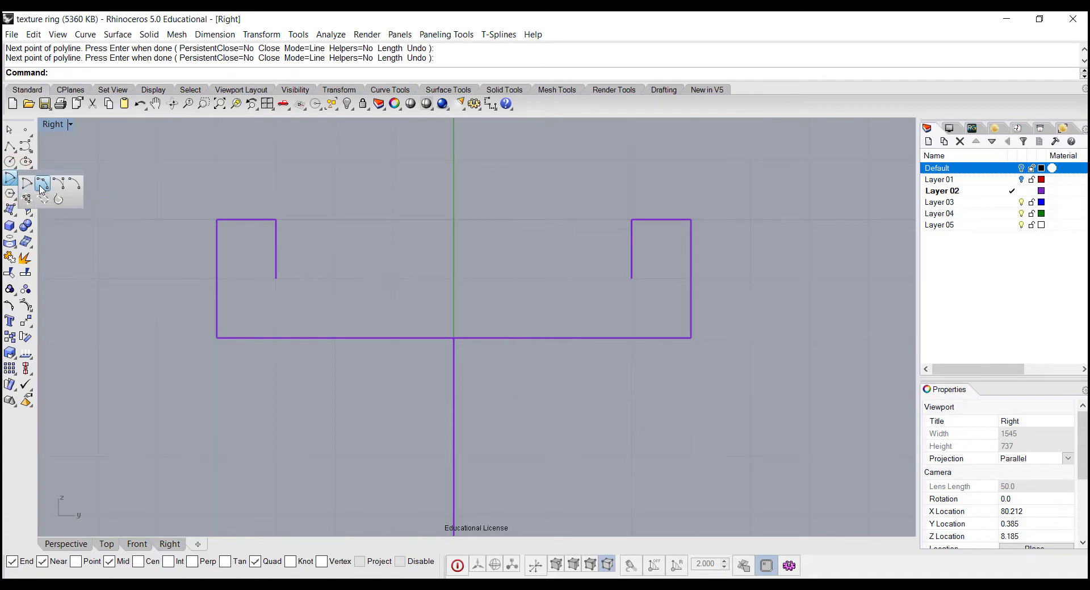
pyautogui.click(41, 186)
pyautogui.click(276, 278)
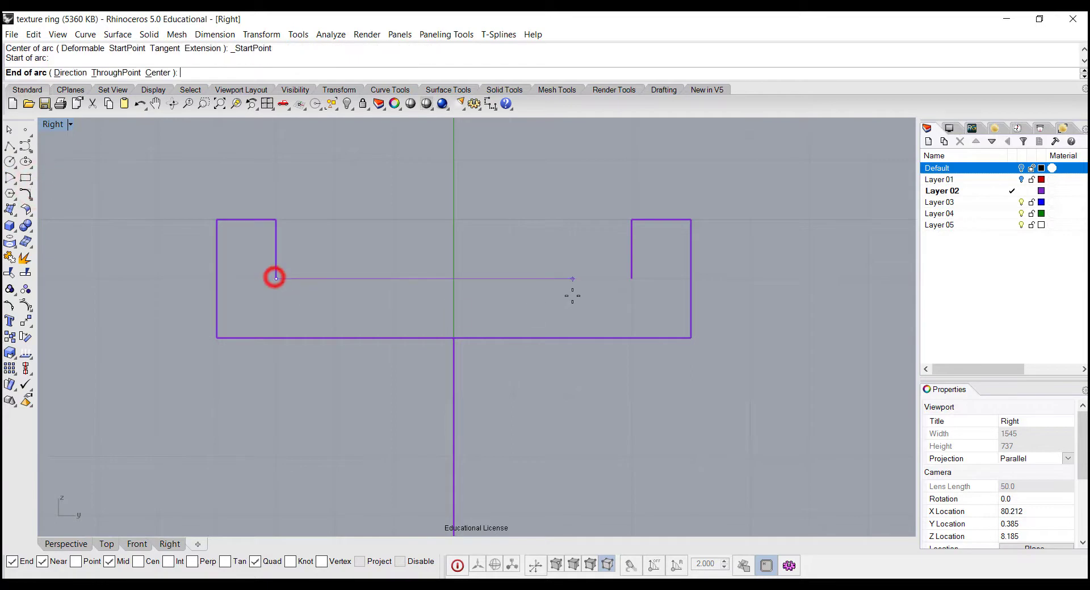
pyautogui.click(631, 279)
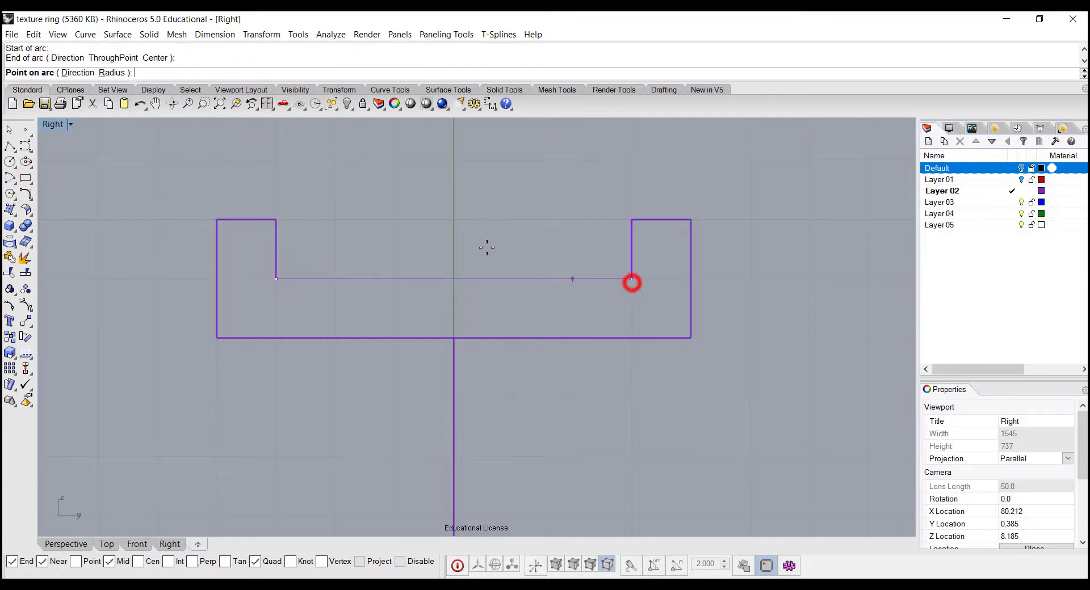
pyautogui.click(455, 226)
pyautogui.moveTo(574, 286); pyautogui.dragTo(548, 302, button='right')
pyautogui.scroll(-2, 598, 283)
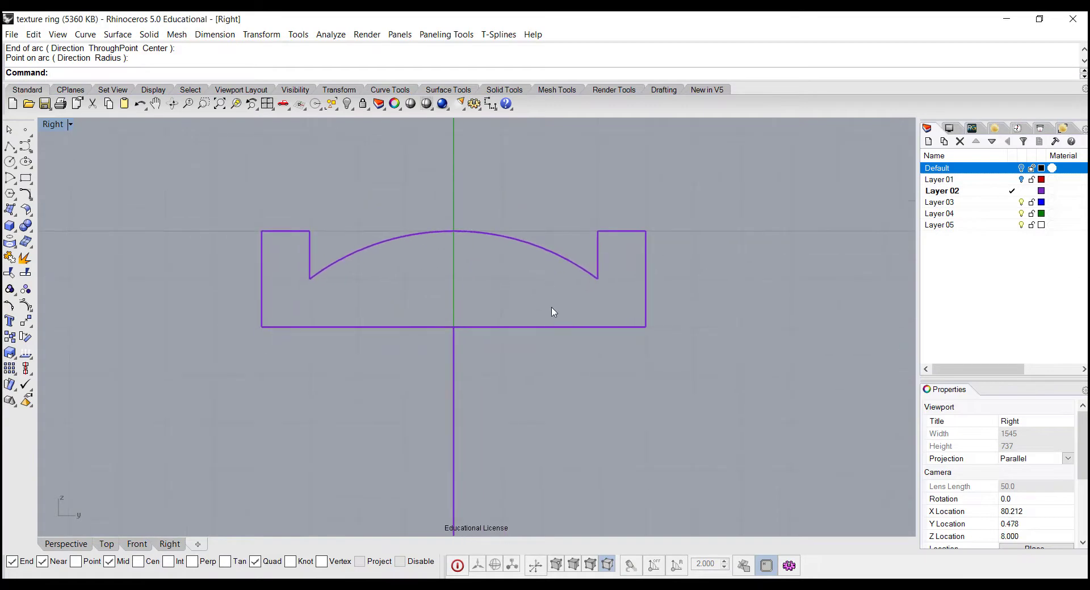
# Step: Fillet the two lower outer corners of the ring profile with a radius of 0.5
pyautogui.scroll(5, 275, 343)
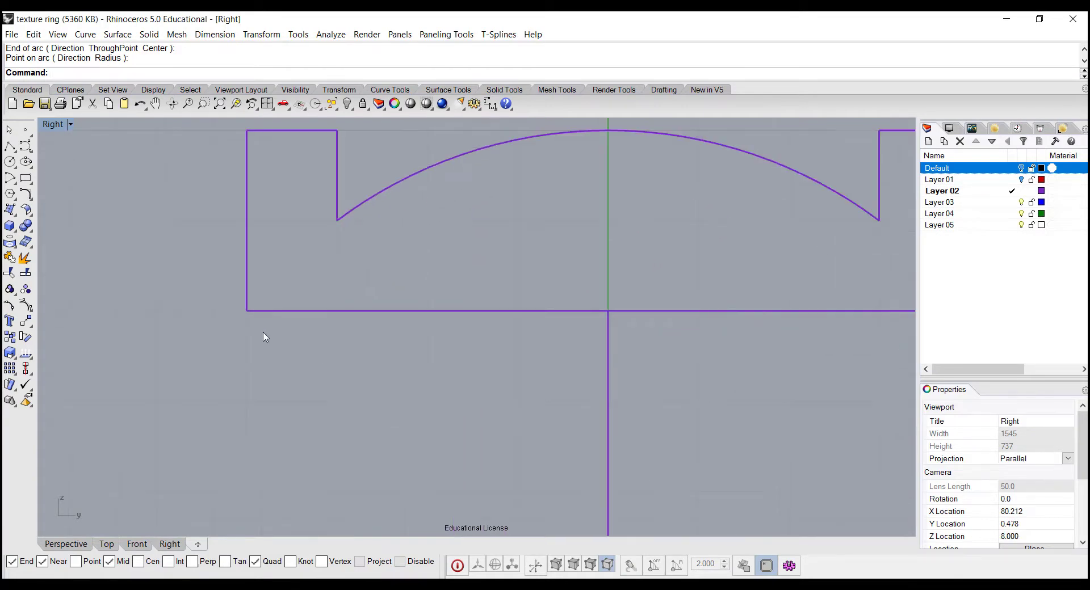
pyautogui.scroll(-3, 377, 311)
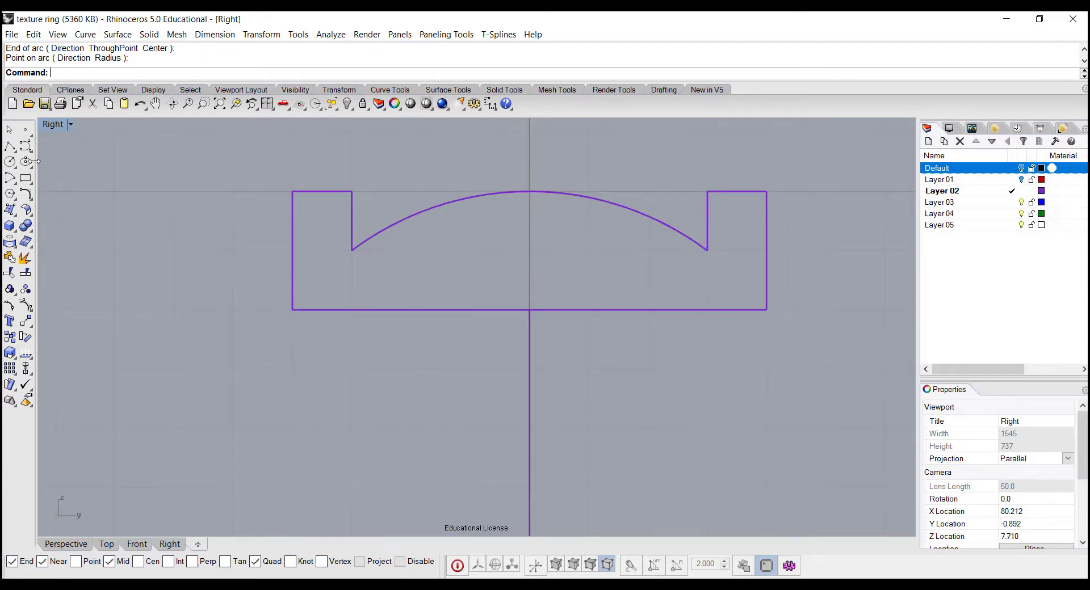
pyautogui.click(26, 195)
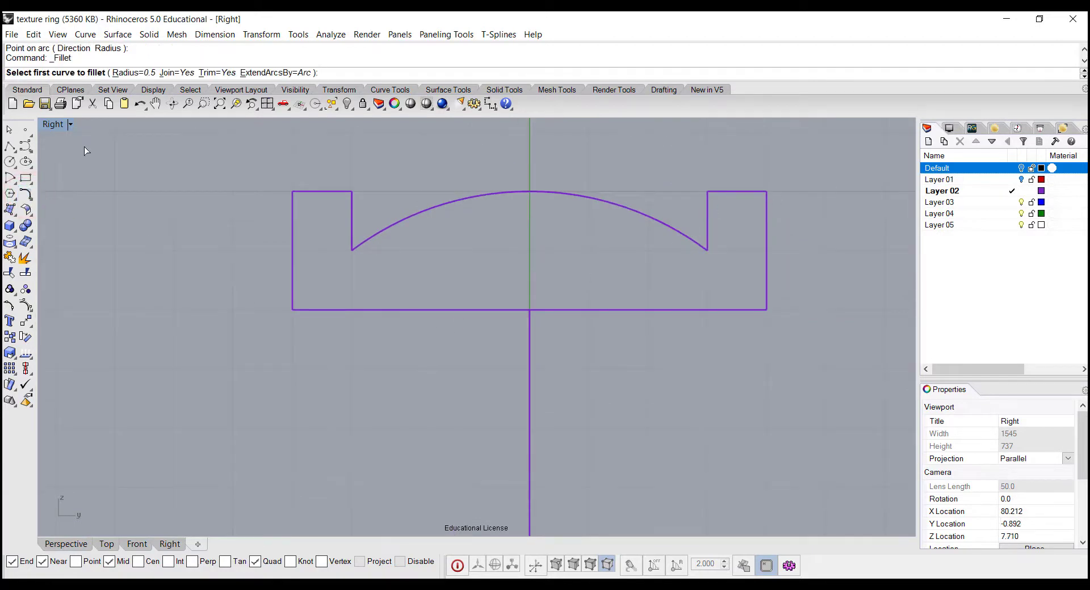
pyautogui.click(26, 195)
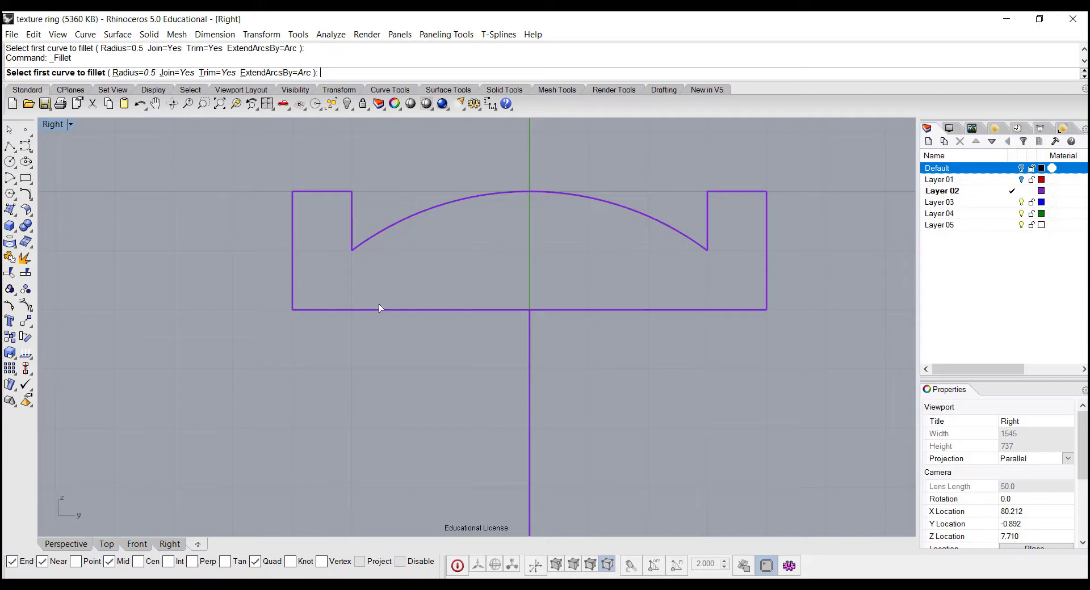
pyautogui.click(293, 285)
pyautogui.click(303, 309)
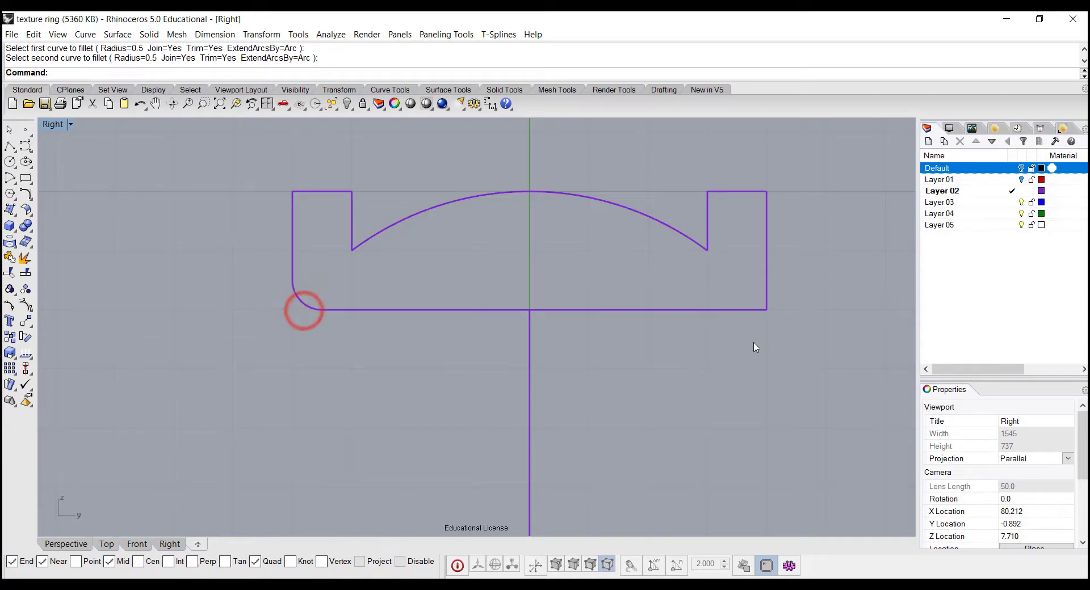
pyautogui.click(754, 310)
pyautogui.click(767, 284)
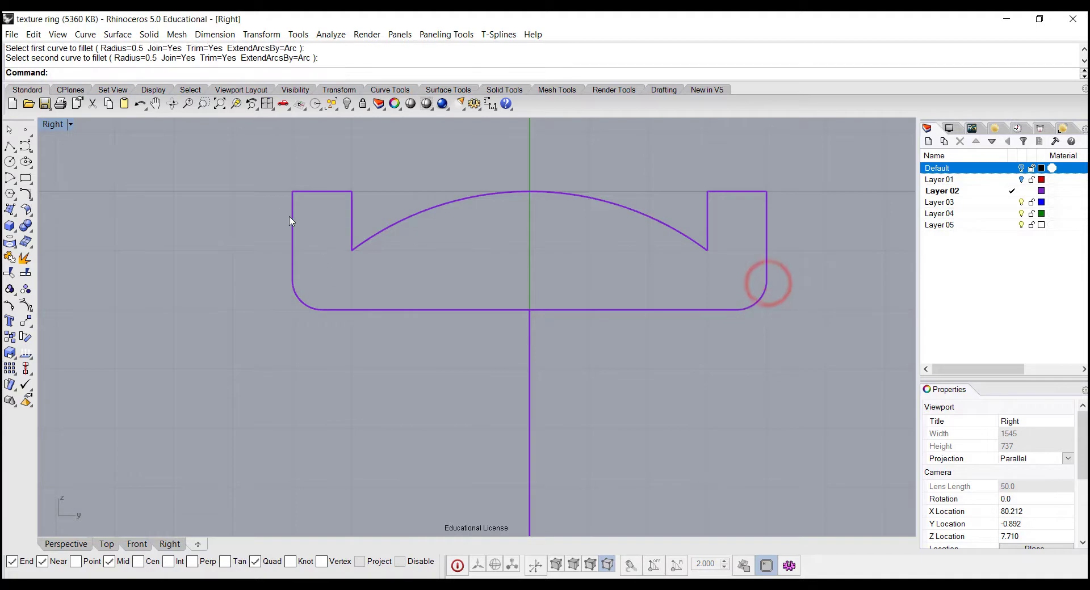
# Step: Set the fillet radius to 0.3 and round both upper corners of the profile's left rim
pyautogui.press('Return')
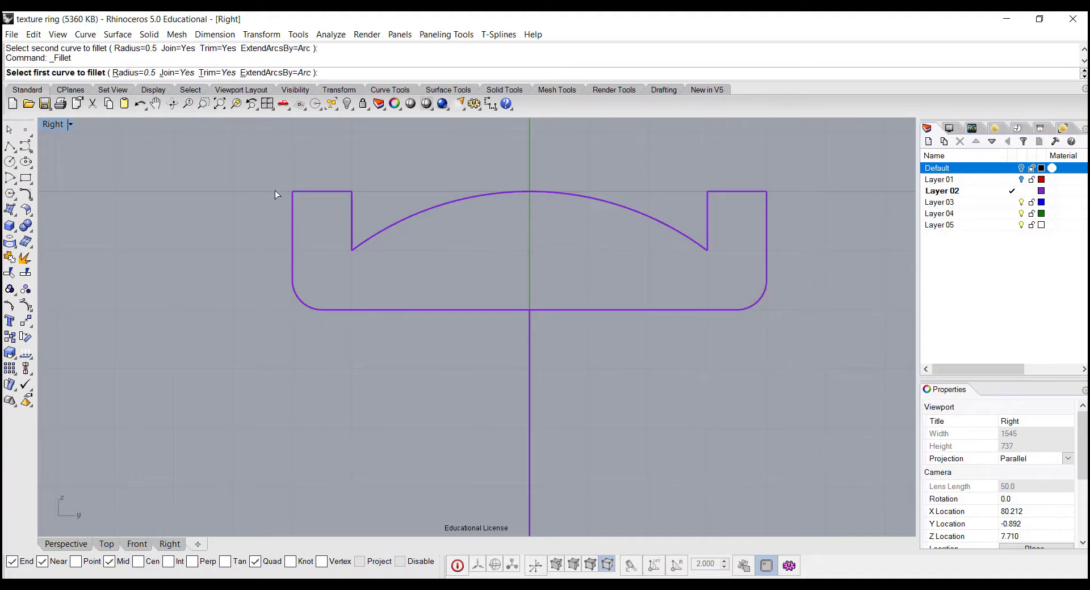
pyautogui.write('0.3')
pyautogui.press('Return')
pyautogui.click(292, 204)
pyautogui.click(298, 193)
pyautogui.press('Return')
pyautogui.click(341, 192)
pyautogui.click(353, 205)
# Step: Fillet both upper corners of the profile's right rim with the 0.3 radius
pyautogui.press('Return')
pyautogui.click(707, 203)
pyautogui.click(721, 193)
pyautogui.press('Return')
pyautogui.click(762, 194)
pyautogui.click(767, 206)
# Step: Join the two open curves of the filleted ring profile into one closed curve
pyautogui.scroll(-2, 765, 385)
pyautogui.scroll(-2, 764, 385)
pyautogui.moveTo(322, 159); pyautogui.dragTo(803, 374)
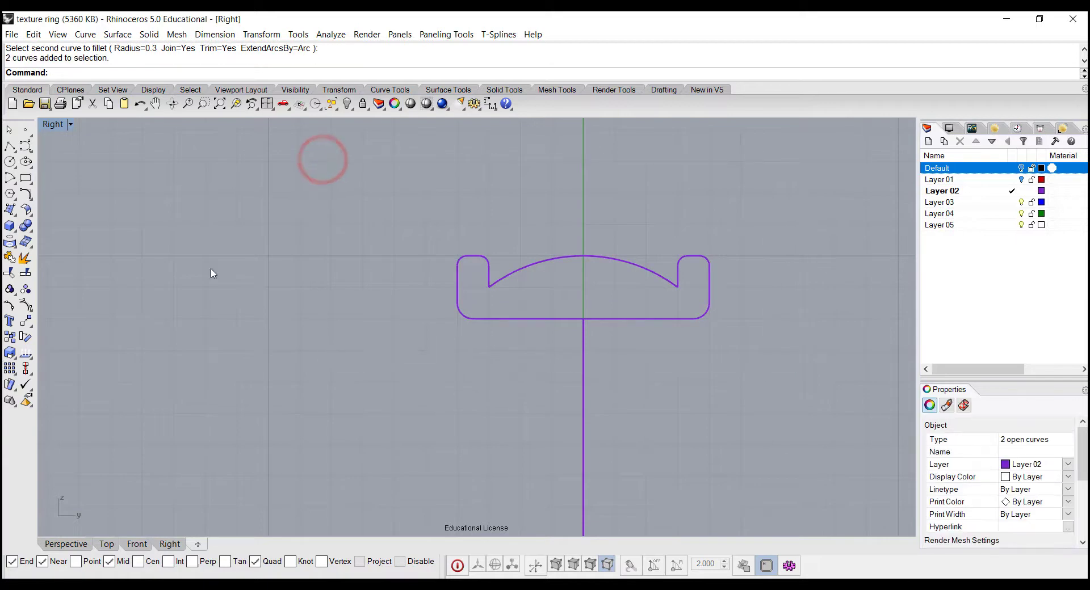
pyautogui.click(10, 257)
pyautogui.moveTo(360, 197); pyautogui.dragTo(738, 356)
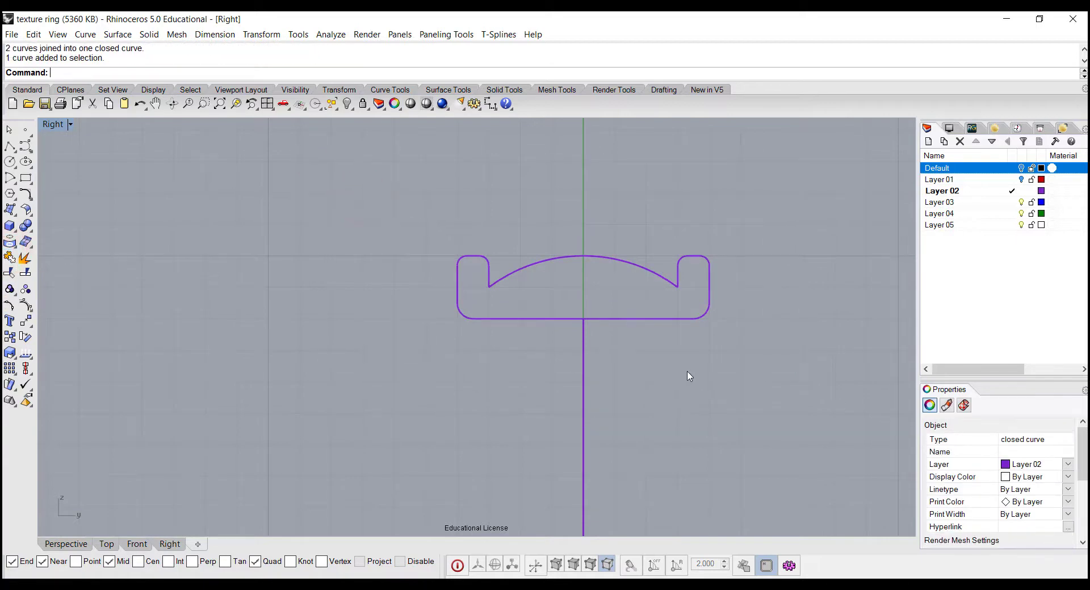
pyautogui.click(714, 409)
pyautogui.scroll(-2, 608, 359)
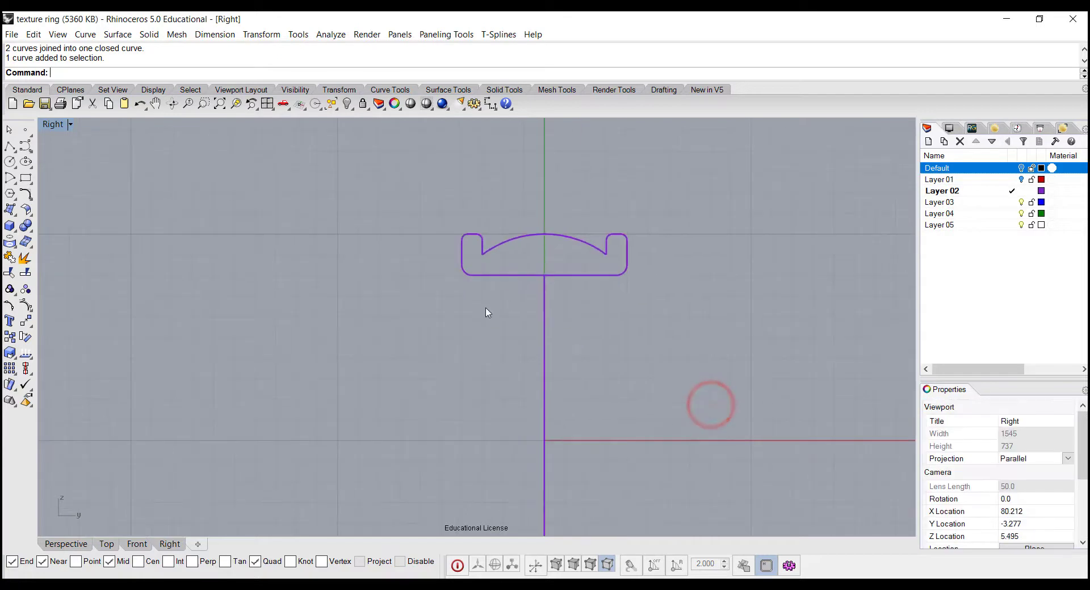
# Step: Sweep the closed profile around the circular rail with Sweep 1 Rail, using Freeform style and Do not simplify
pyautogui.doubleClick(56, 125)
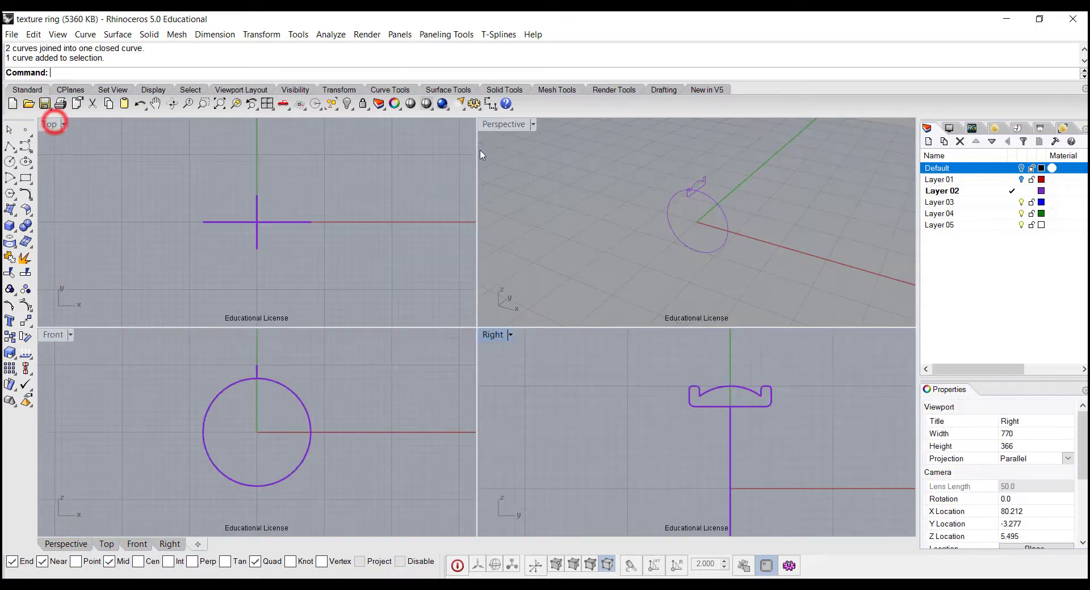
pyautogui.doubleClick(494, 123)
pyautogui.moveTo(502, 279); pyautogui.dragTo(535, 276, button='right')
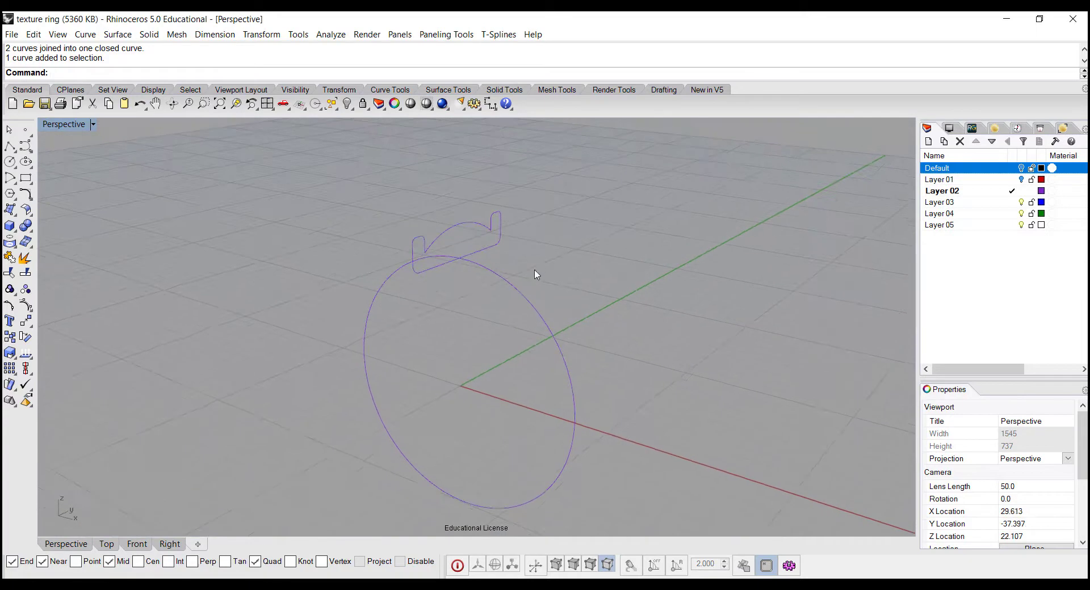
pyautogui.click(118, 35)
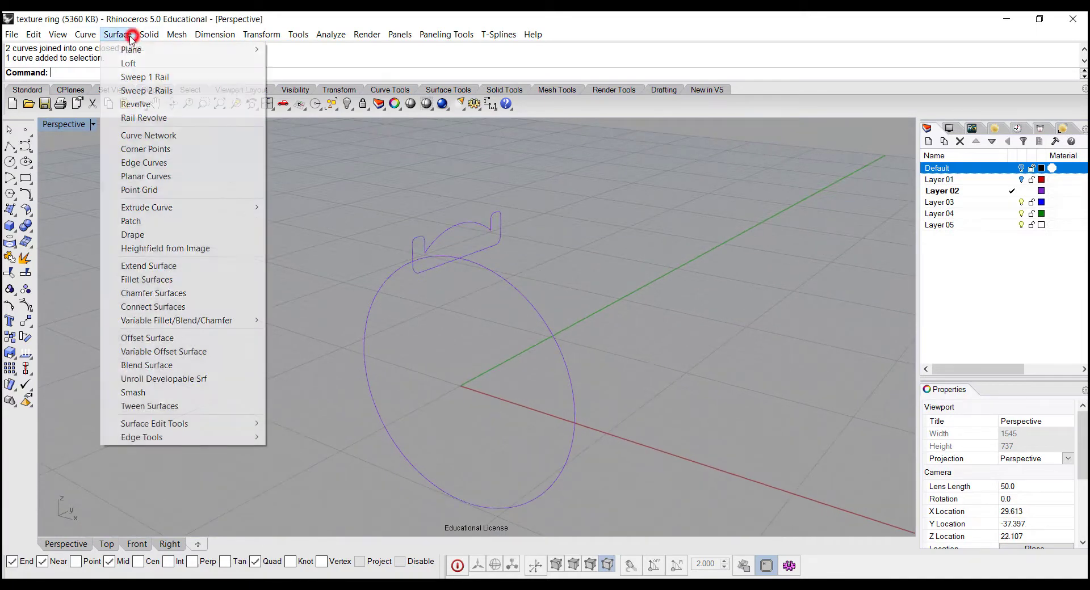
pyautogui.click(147, 79)
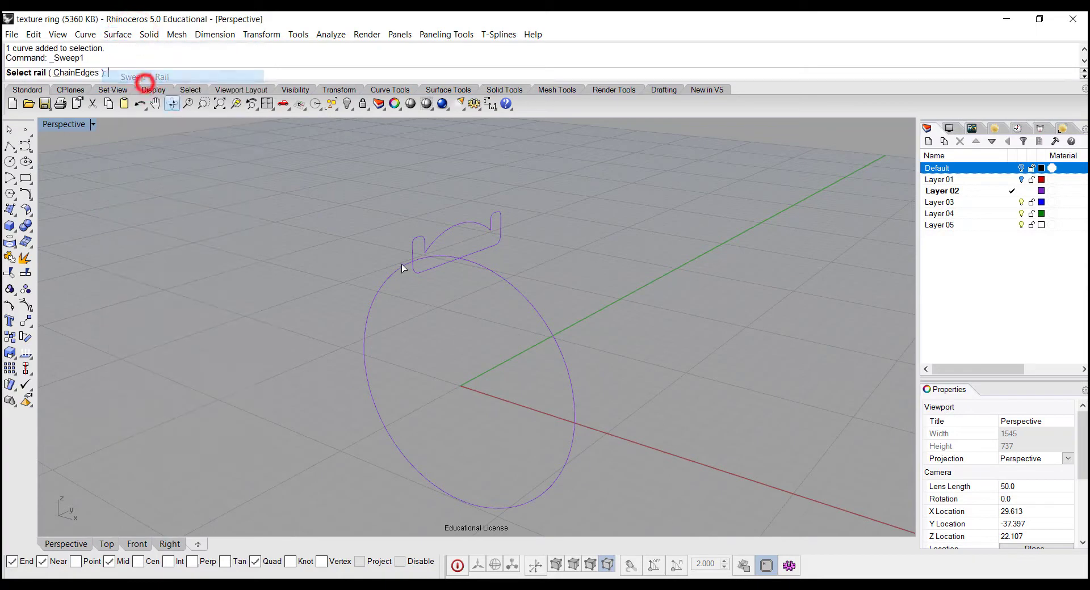
pyautogui.click(473, 264)
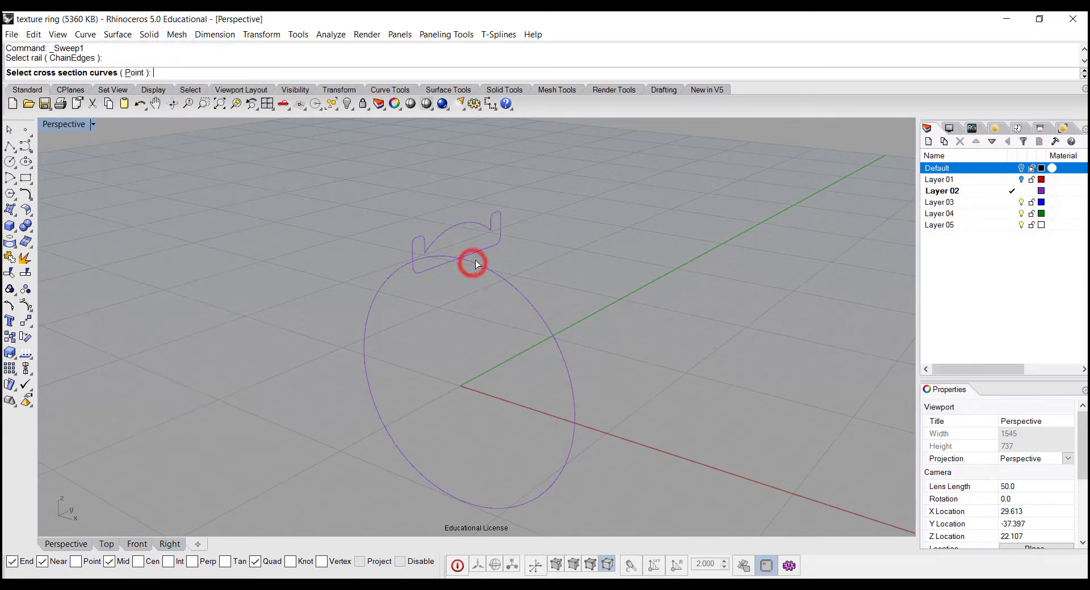
pyautogui.click(481, 250)
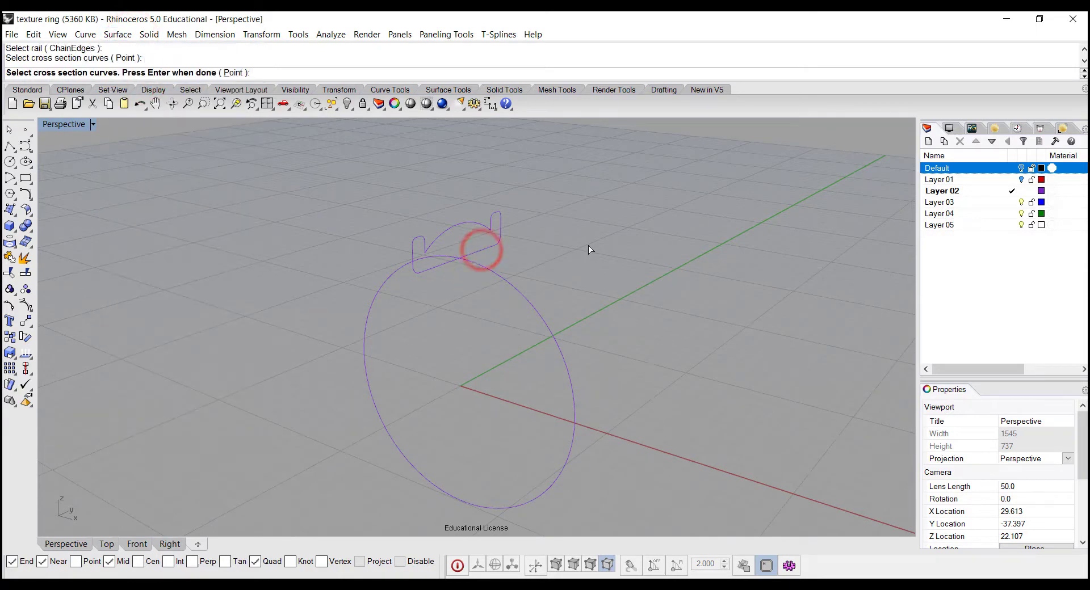
pyautogui.press('Return')
pyautogui.press('Return')
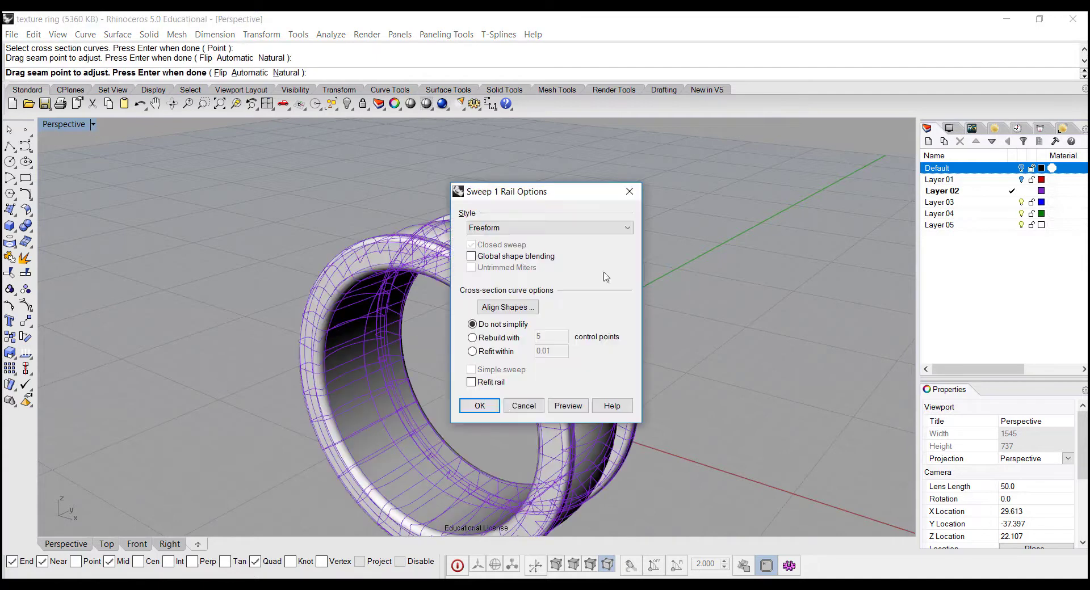
pyautogui.click(476, 404)
pyautogui.moveTo(618, 287); pyautogui.dragTo(655, 232, button='right')
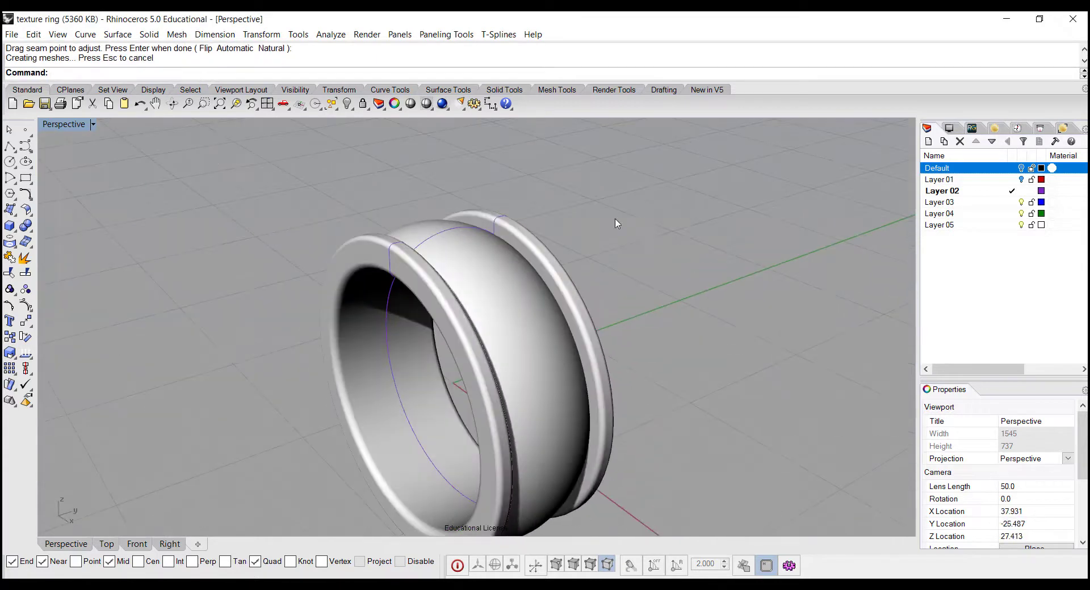
# Step: Switch the Perspective viewport to Ghosted display mode
pyautogui.click(93, 125)
pyautogui.click(101, 198)
pyautogui.moveTo(516, 212); pyautogui.dragTo(502, 244, button='right')
# Step: Change the color of Layer 02 to green
pyautogui.click(1041, 192)
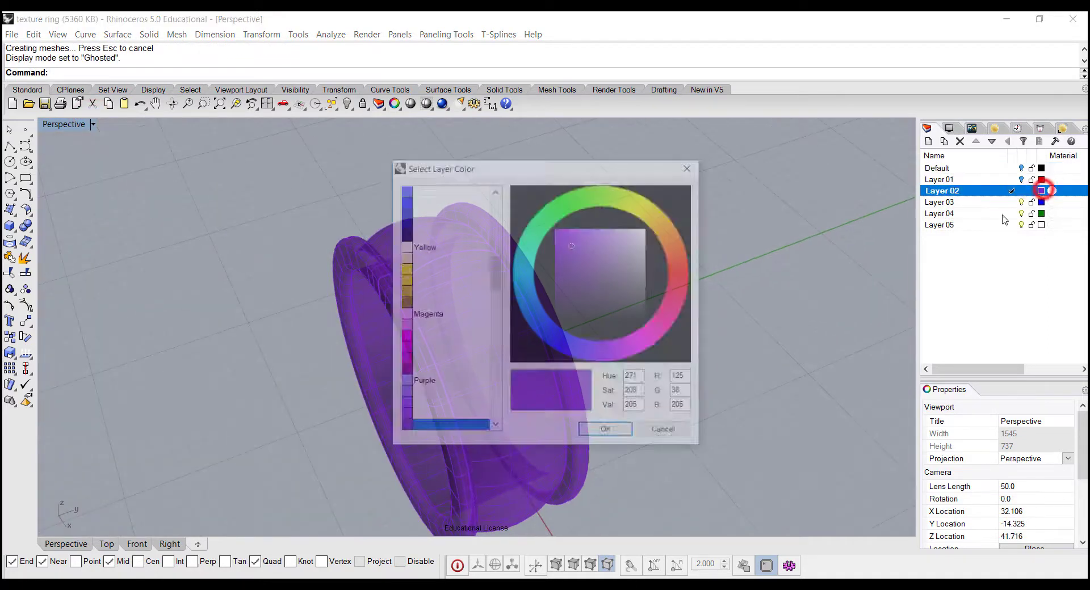
pyautogui.click(537, 227)
pyautogui.click(587, 431)
pyautogui.moveTo(663, 303); pyautogui.dragTo(672, 252, button='right')
pyautogui.moveTo(651, 228); pyautogui.dragTo(671, 323, button='right')
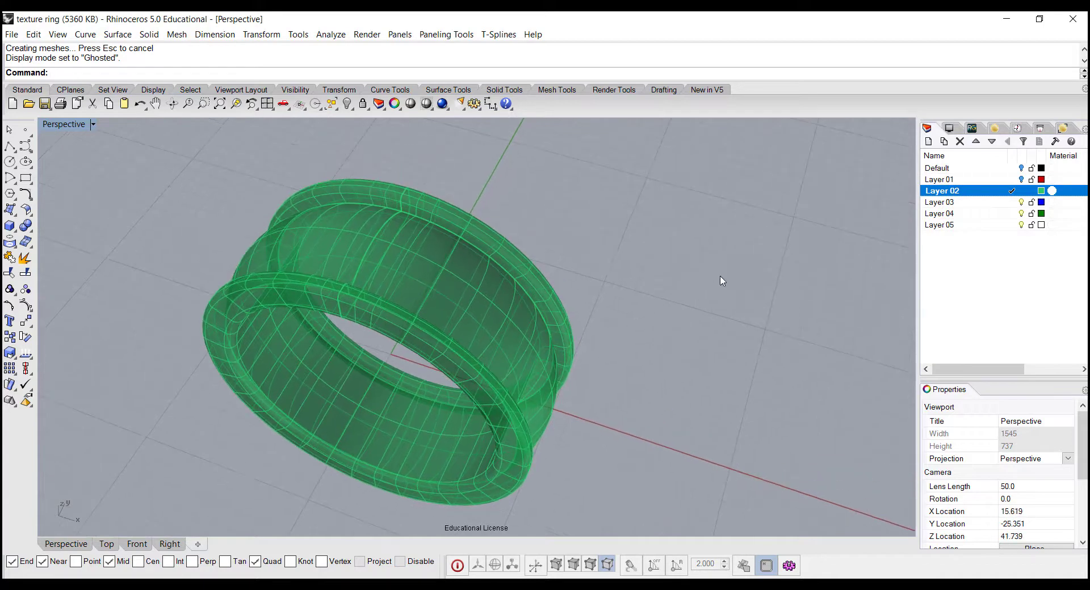
# Step: Extract the domed outer surface between the two rims from the ring polysurface, without copying it
pyautogui.moveTo(669, 296); pyautogui.dragTo(395, 174, button='right')
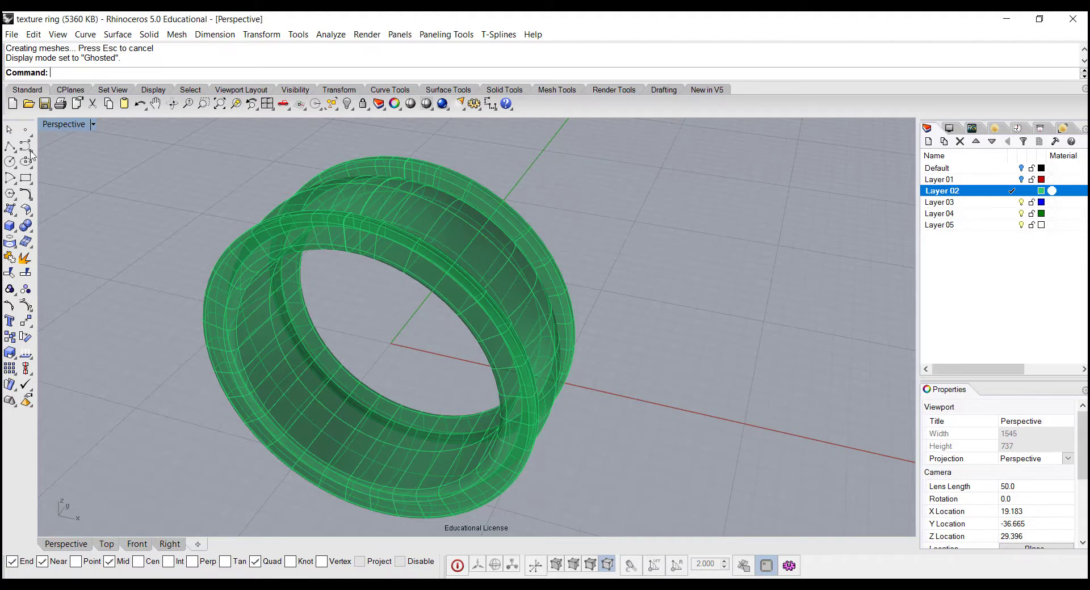
pyautogui.click(25, 226)
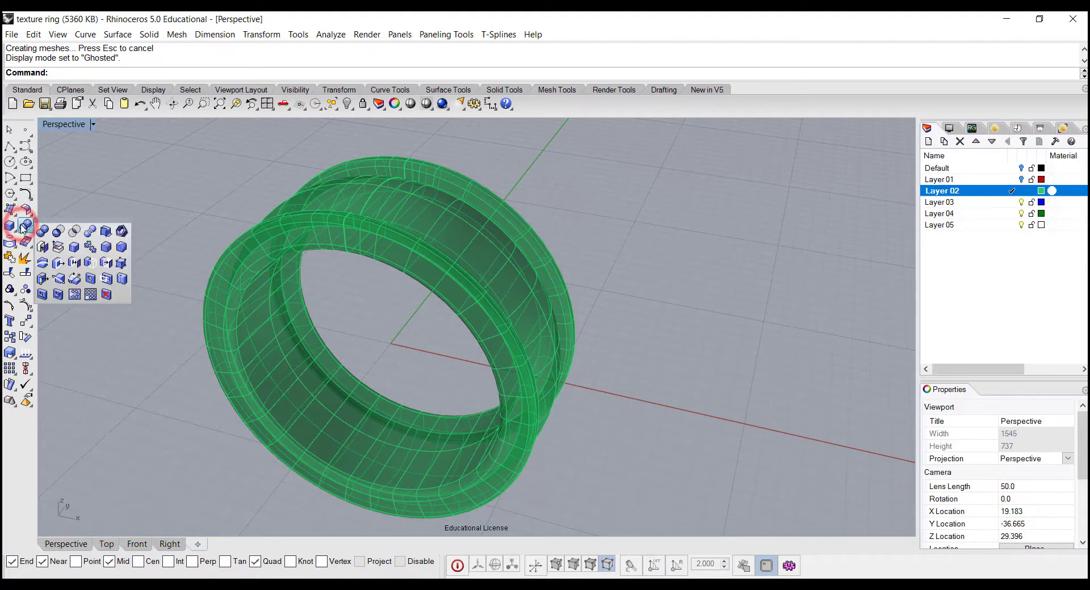
pyautogui.click(58, 248)
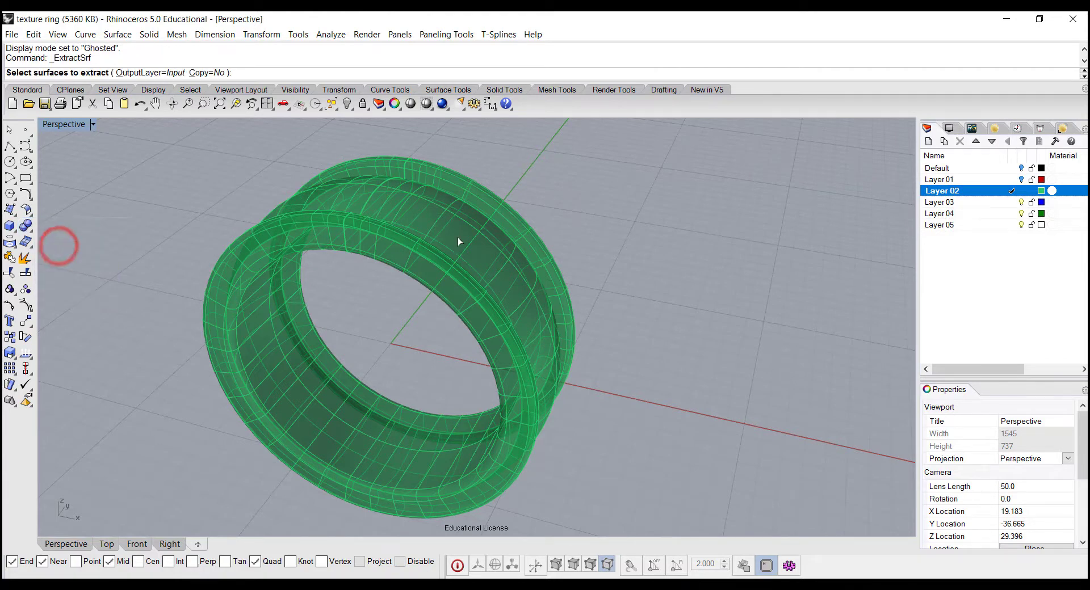
pyautogui.click(439, 219)
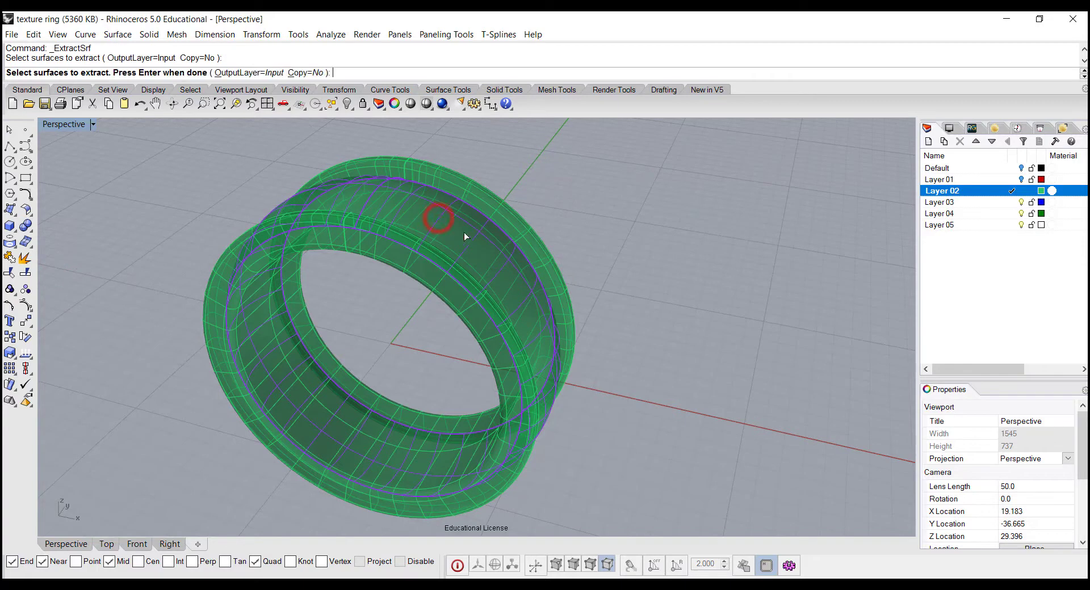
pyautogui.press('Return')
# Step: Create UV curves from the extracted domed surface to lay its outline flat on the construction plane
pyautogui.moveTo(588, 237); pyautogui.dragTo(647, 233, button='right')
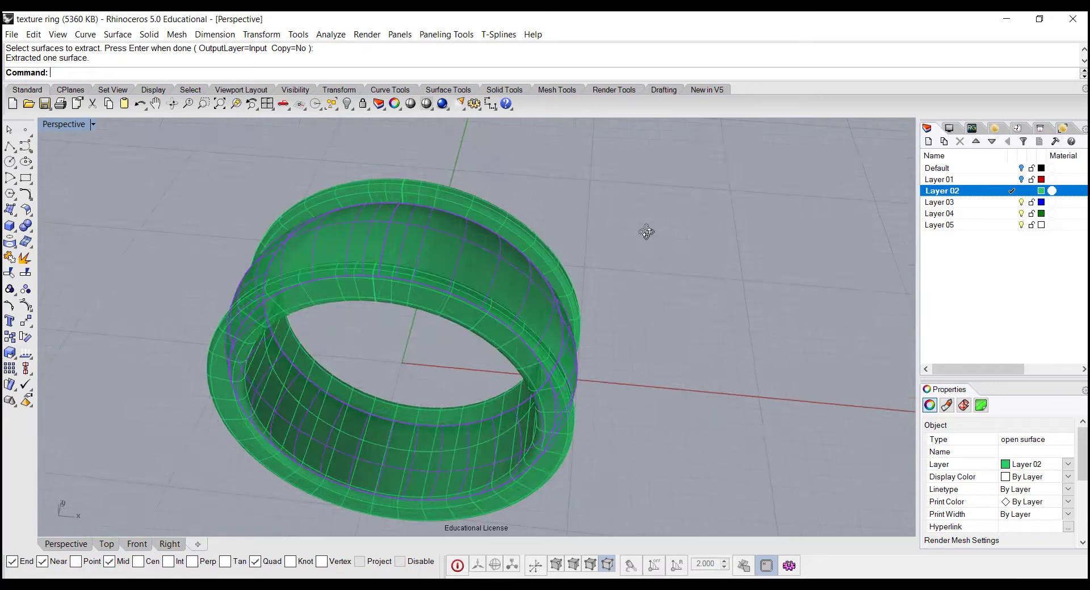
pyautogui.click(77, 36)
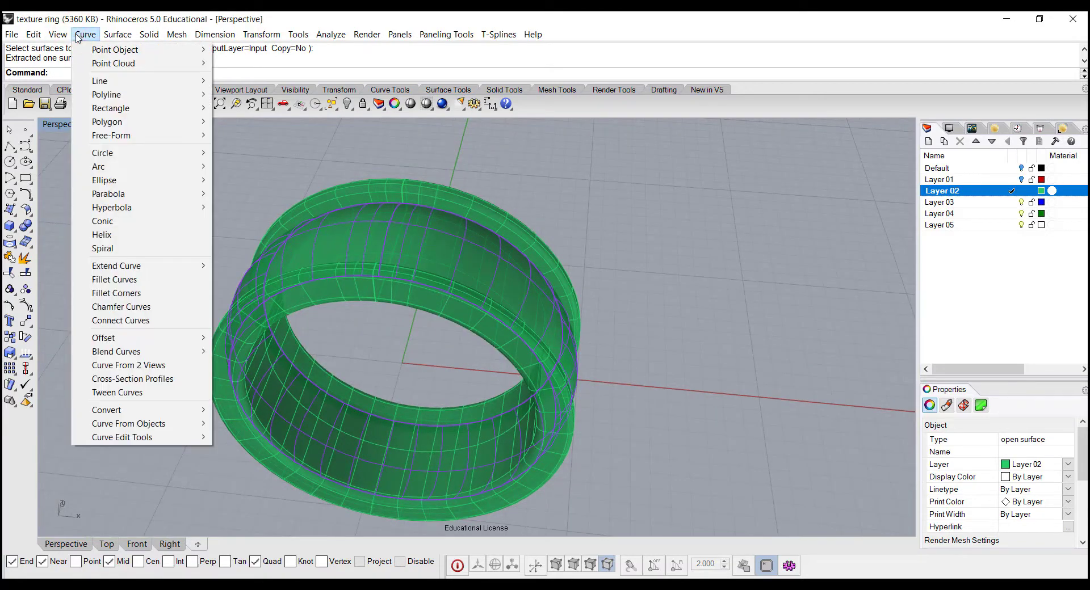
pyautogui.moveTo(173, 431)
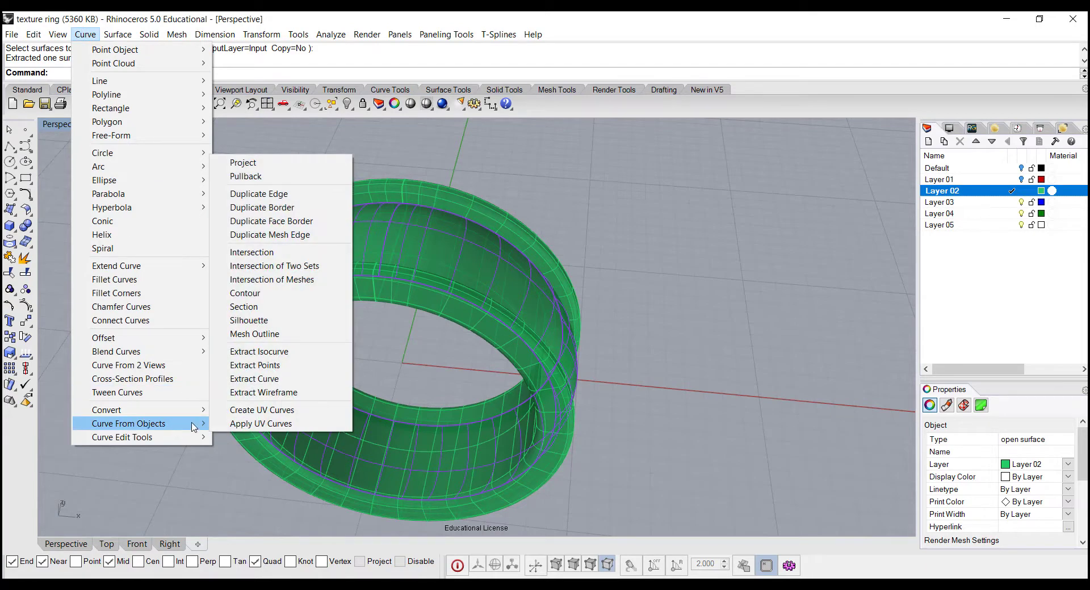
pyautogui.click(246, 411)
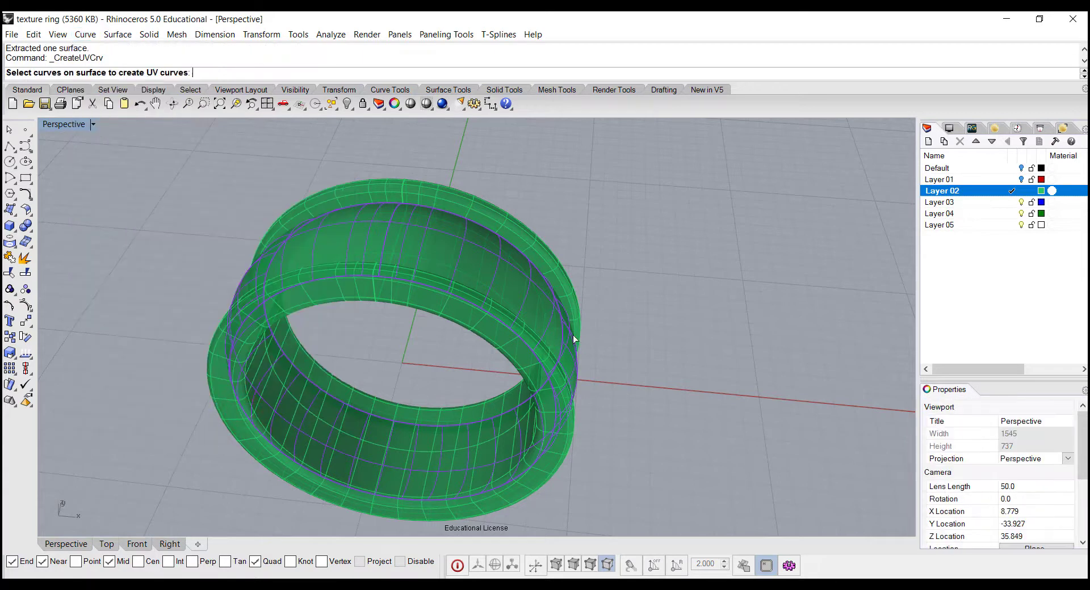
pyautogui.rightClick(612, 334)
pyautogui.scroll(-4, 655, 288)
pyautogui.moveTo(654, 327); pyautogui.dragTo(595, 332, button='right')
# Step: Move the flat UV rectangle away from the ring along the Y axis
pyautogui.click(598, 315)
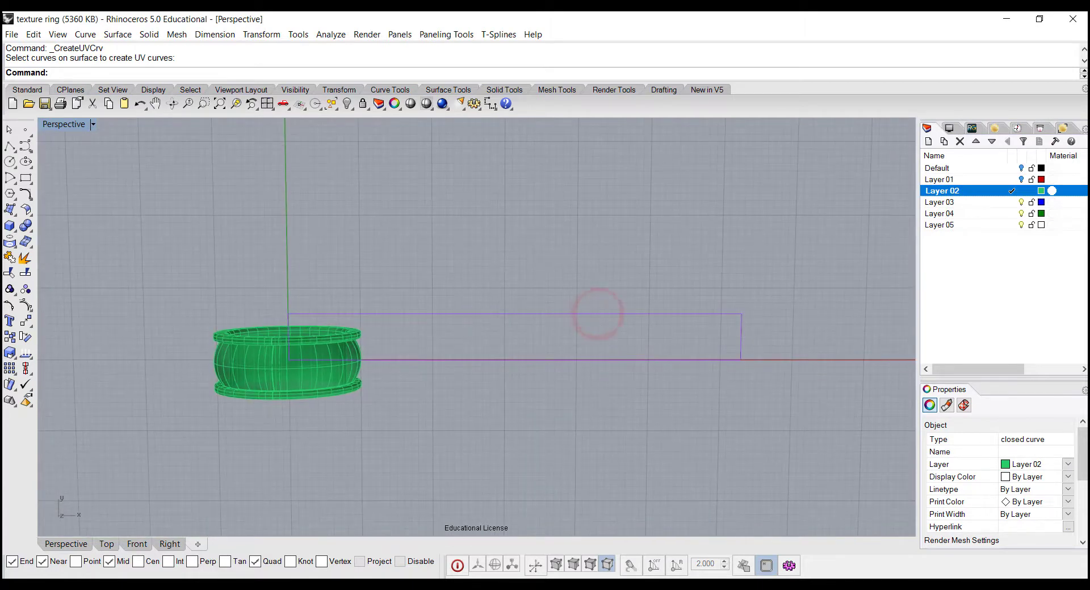
pyautogui.moveTo(515, 301); pyautogui.dragTo(505, 200)
pyautogui.moveTo(467, 328); pyautogui.dragTo(479, 323, button='right')
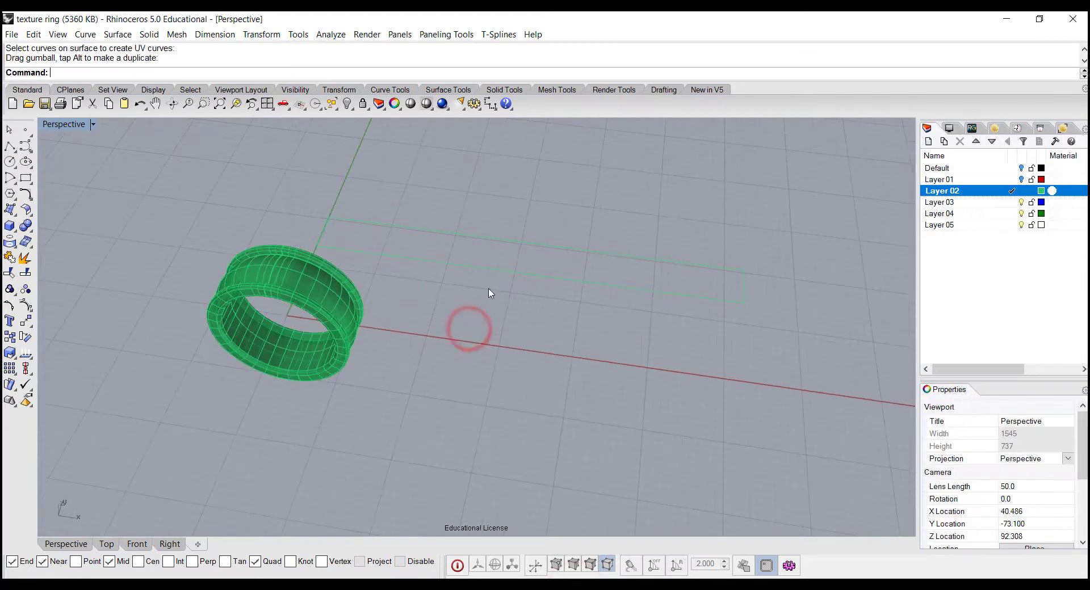
# Step: Create a planar surface from the closed UV rectangle
pyautogui.click(491, 269)
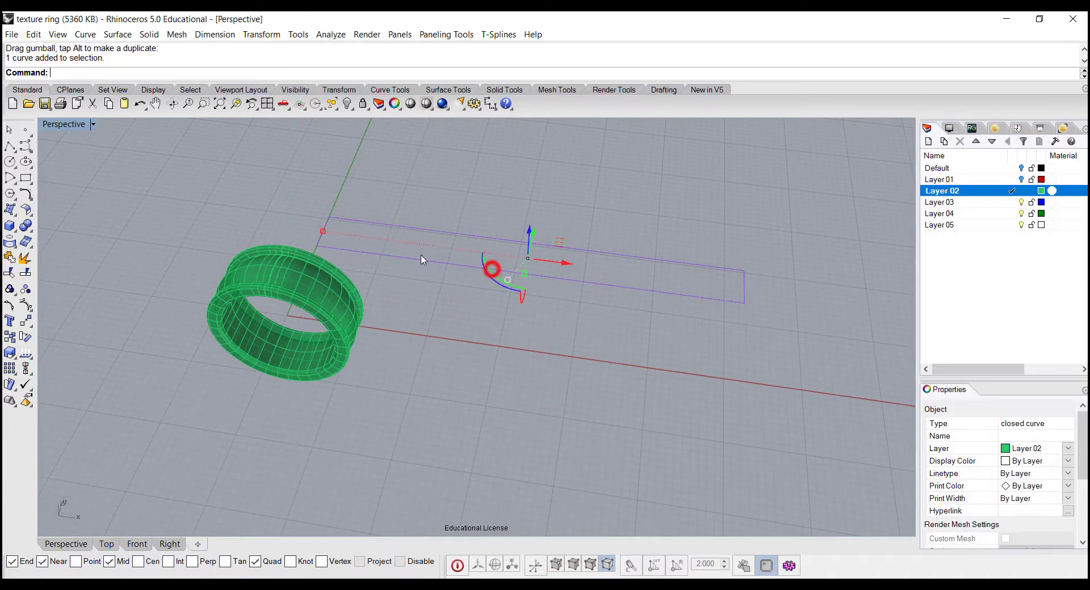
pyautogui.click(13, 216)
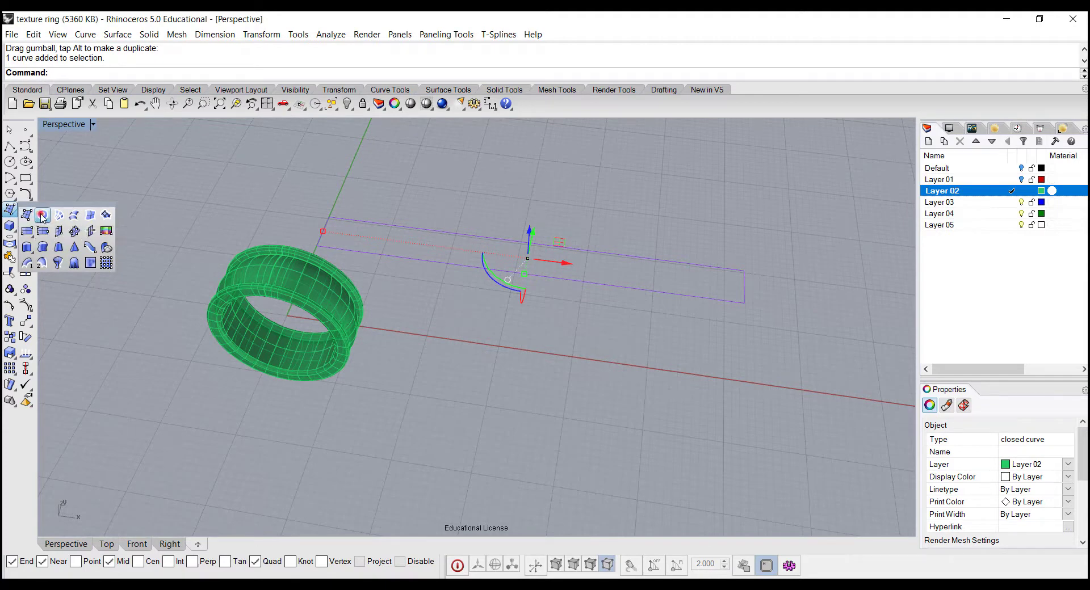
pyautogui.click(41, 214)
pyautogui.click(613, 321)
pyautogui.moveTo(637, 307); pyautogui.dragTo(635, 310, button='right')
# Step: Select the flat strip surface and the ring's extracted domed surface in turn and compare the two
pyautogui.click(643, 283)
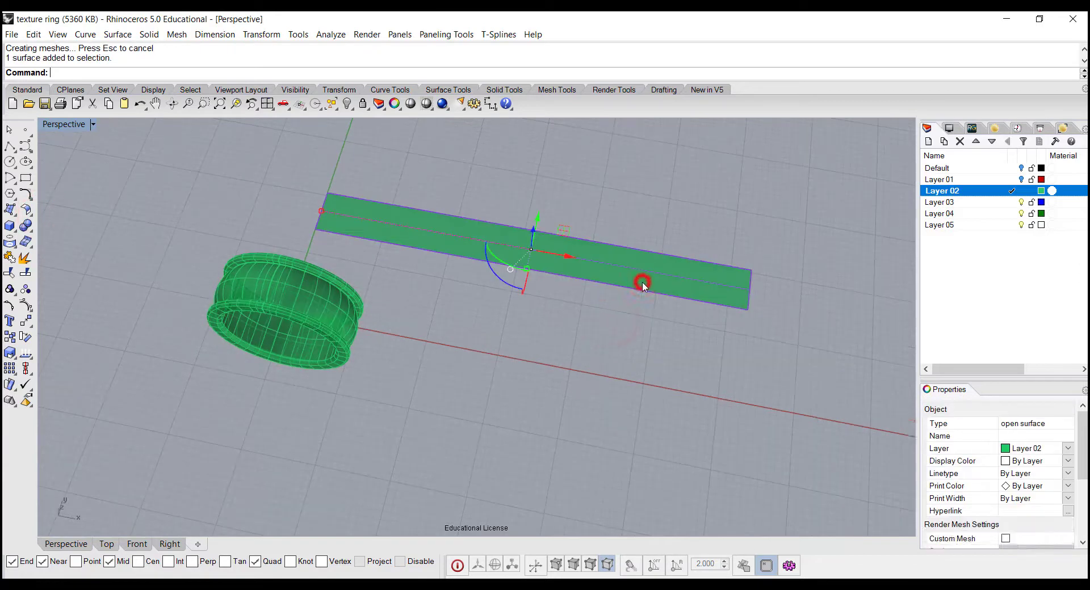
pyautogui.moveTo(365, 354); pyautogui.dragTo(361, 336, button='right')
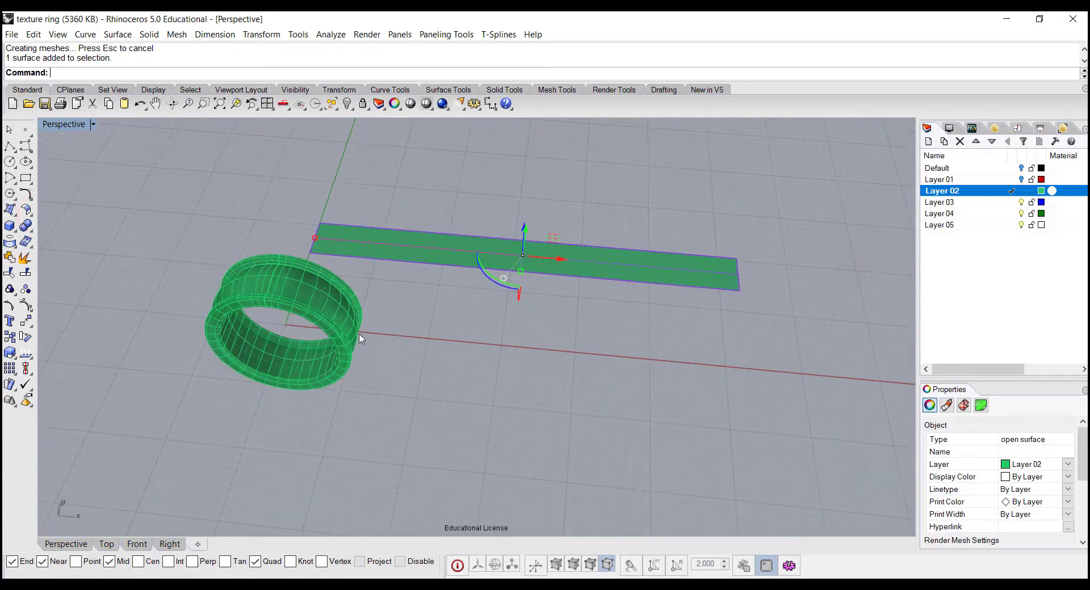
pyautogui.click(359, 346)
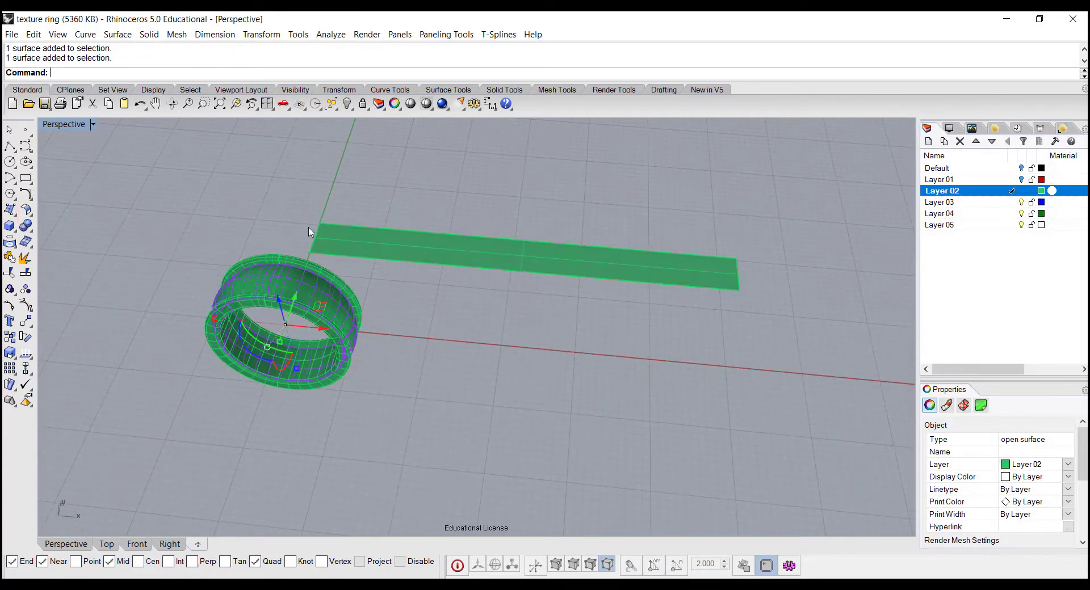
pyautogui.moveTo(688, 367); pyautogui.dragTo(713, 397, button='right')
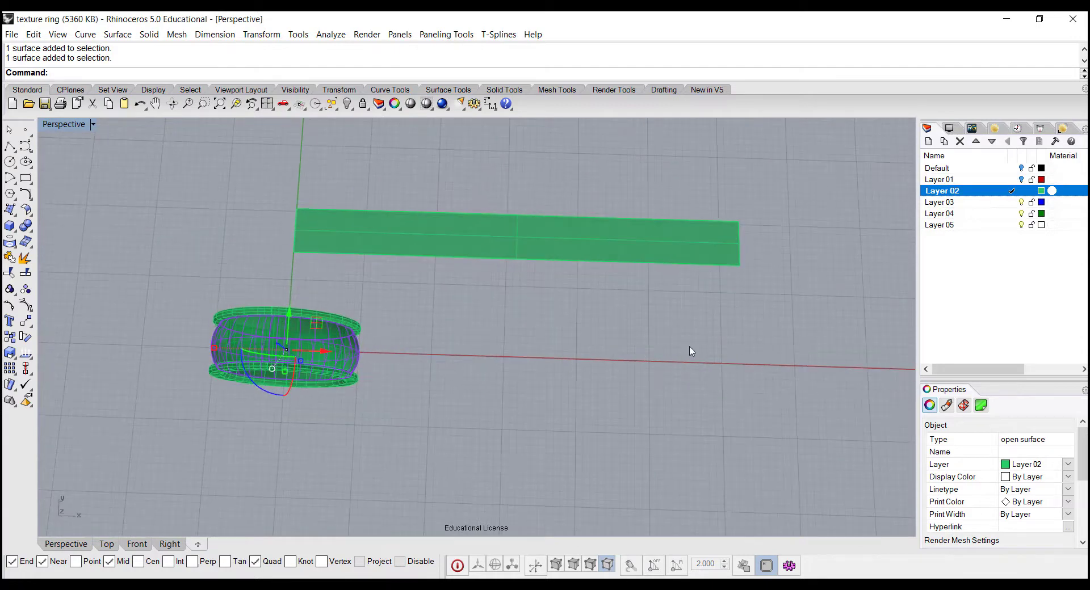
pyautogui.keyDown('shift'); pyautogui.moveTo(640, 314); pyautogui.dragTo(623, 348, button='right'); pyautogui.keyUp('shift')
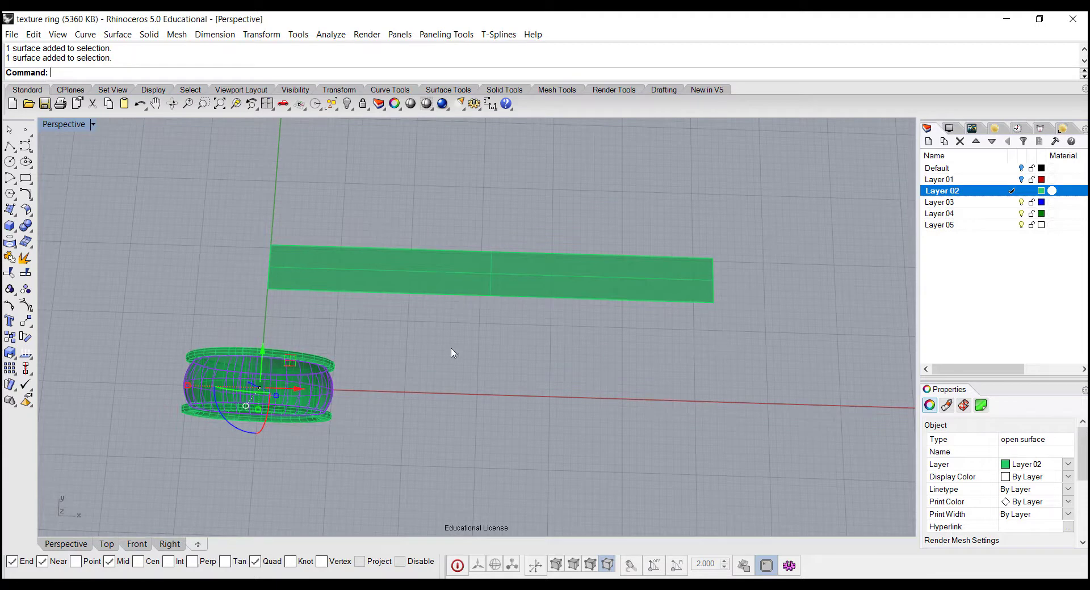
pyautogui.moveTo(470, 341); pyautogui.dragTo(466, 288, button='right')
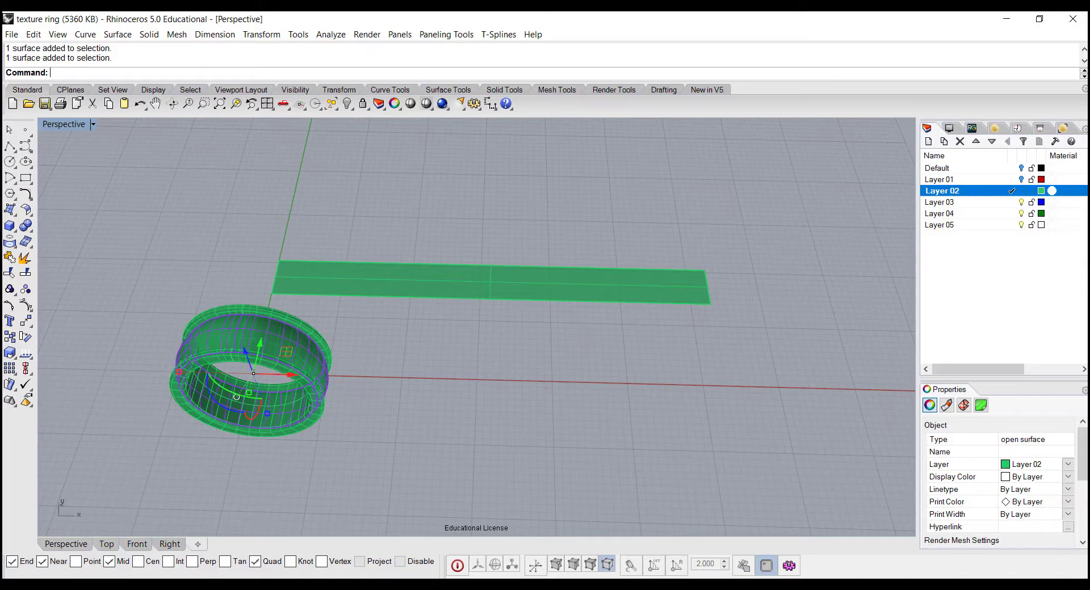
# Step: Switch to the Firefox browser and look through the rocktexture image results for a suitable texture
pyautogui.click(393, 586)
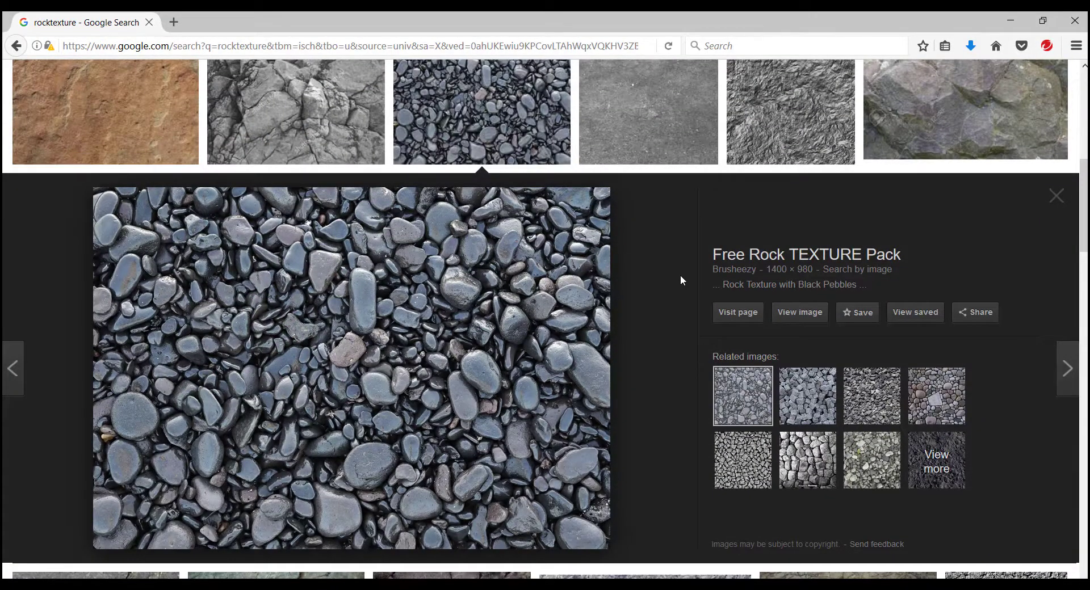
pyautogui.scroll(8, 550, 257)
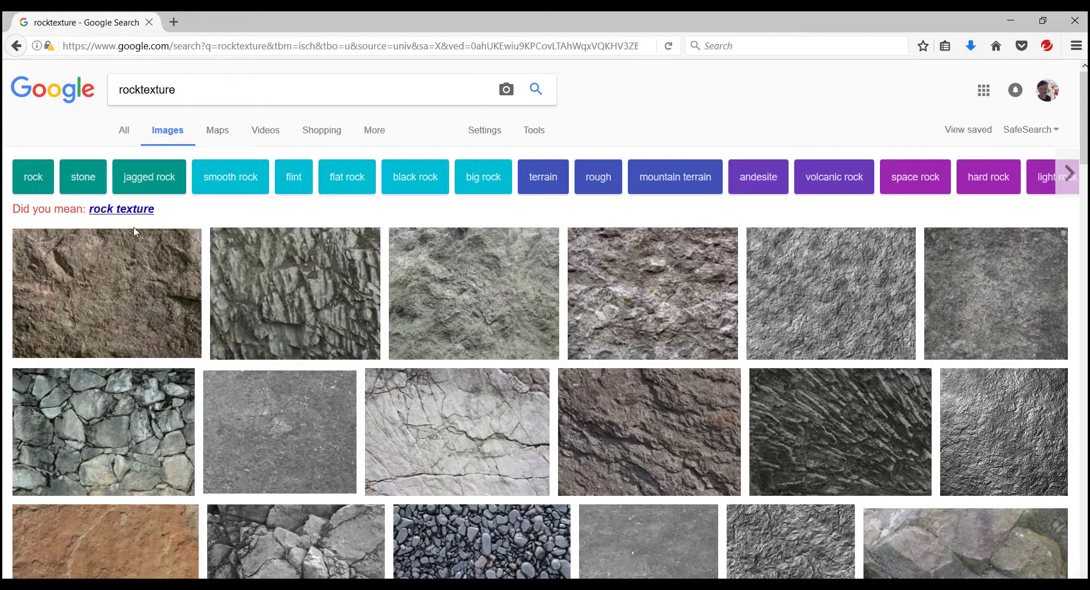
pyautogui.scroll(-10, 443, 312)
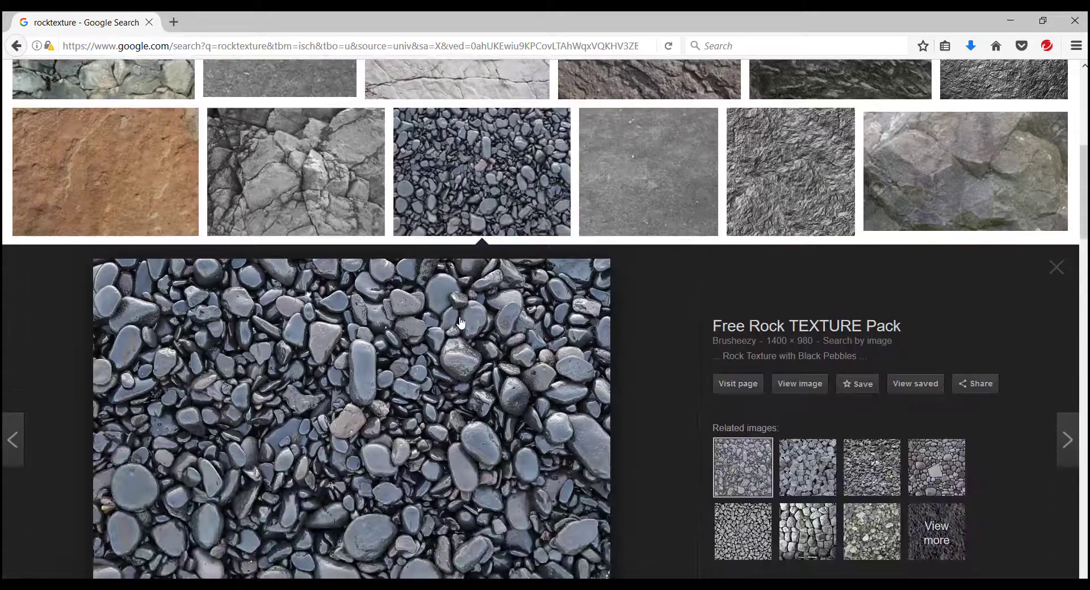
pyautogui.scroll(-3, 546, 259)
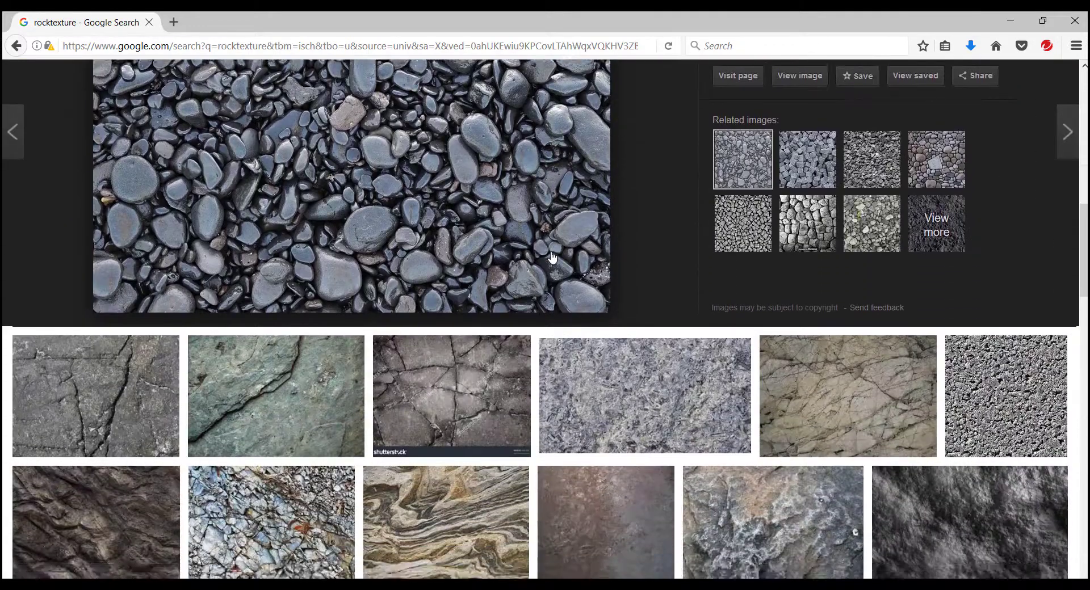
# Step: Save the black pebbles rock image as rock-texture-with-black-pebbles-photoshop-textures
pyautogui.scroll(3, 551, 258)
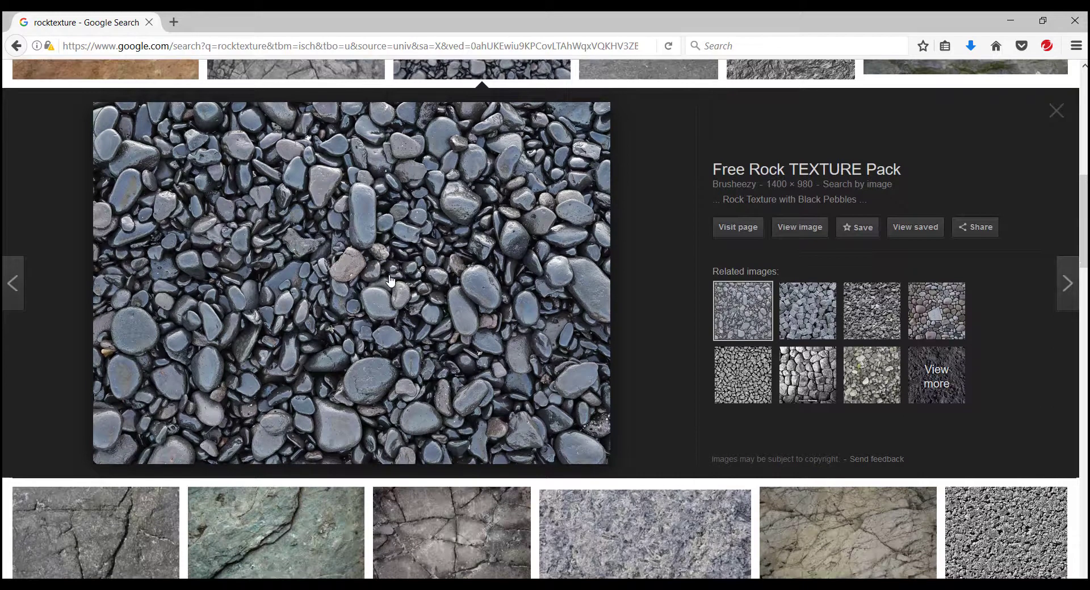
pyautogui.scroll(-2, 390, 278)
pyautogui.scroll(2, 390, 272)
pyautogui.rightClick(390, 268)
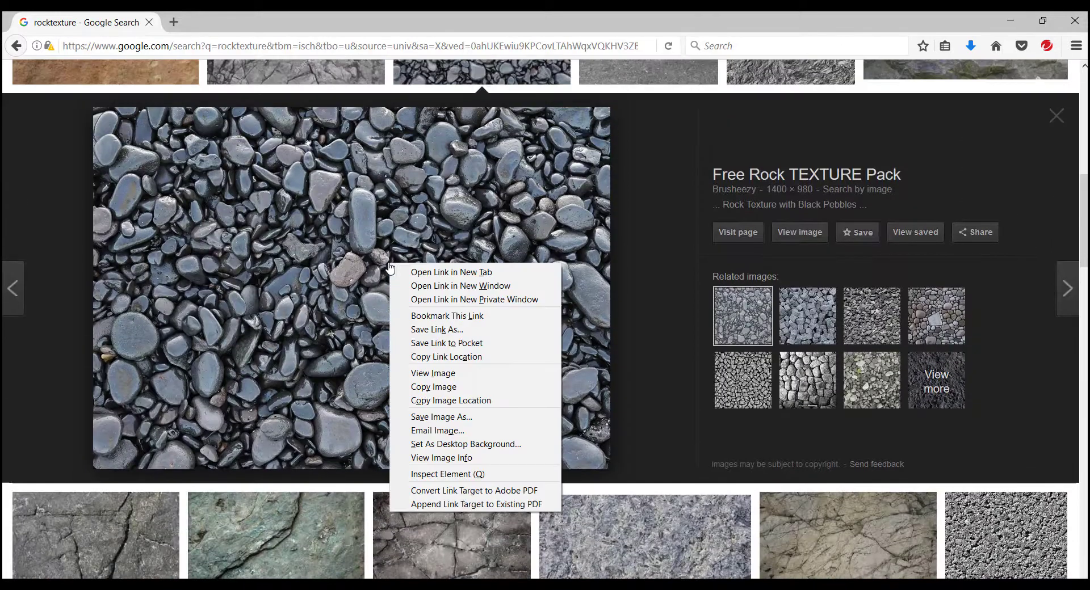
pyautogui.click(446, 416)
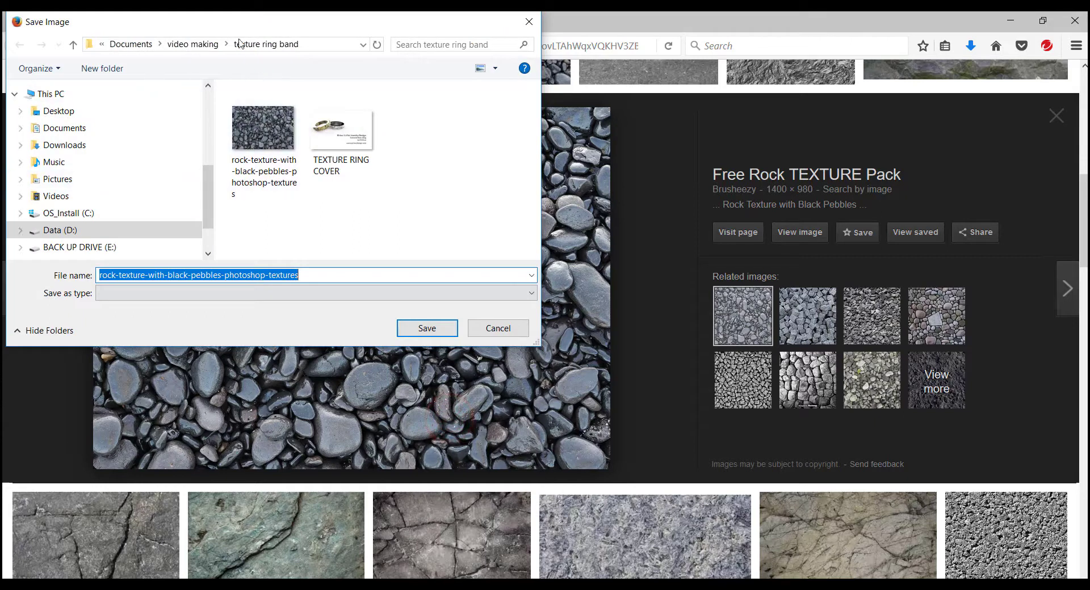
pyautogui.click(76, 110)
pyautogui.click(426, 329)
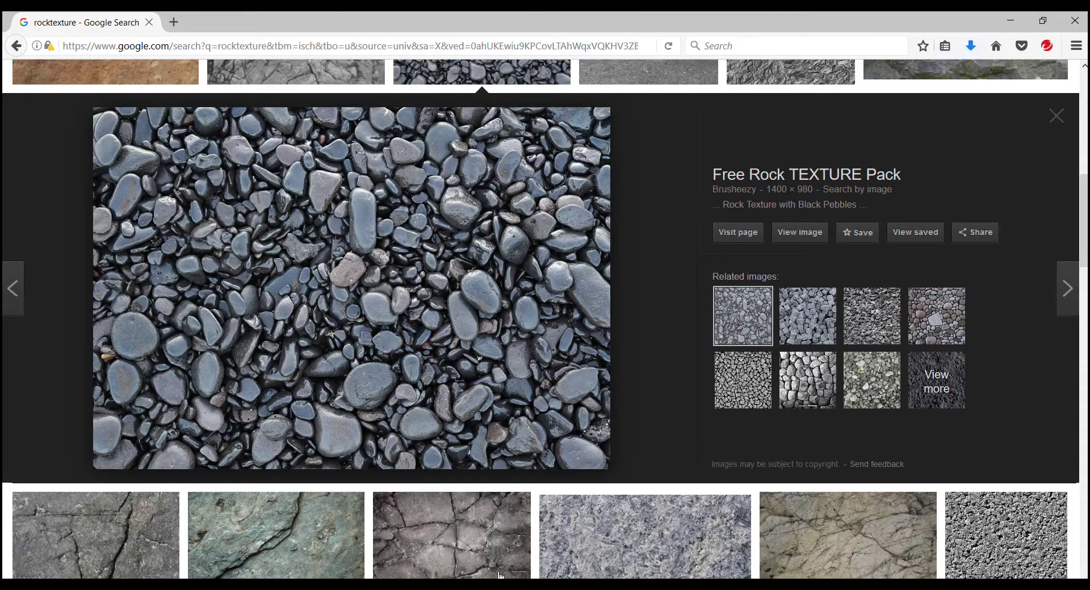
# Step: Switch back to Rhinoceros and show all four viewports, with the whole flat strip in the Top view
pyautogui.hotkey('alt', 'Tab')
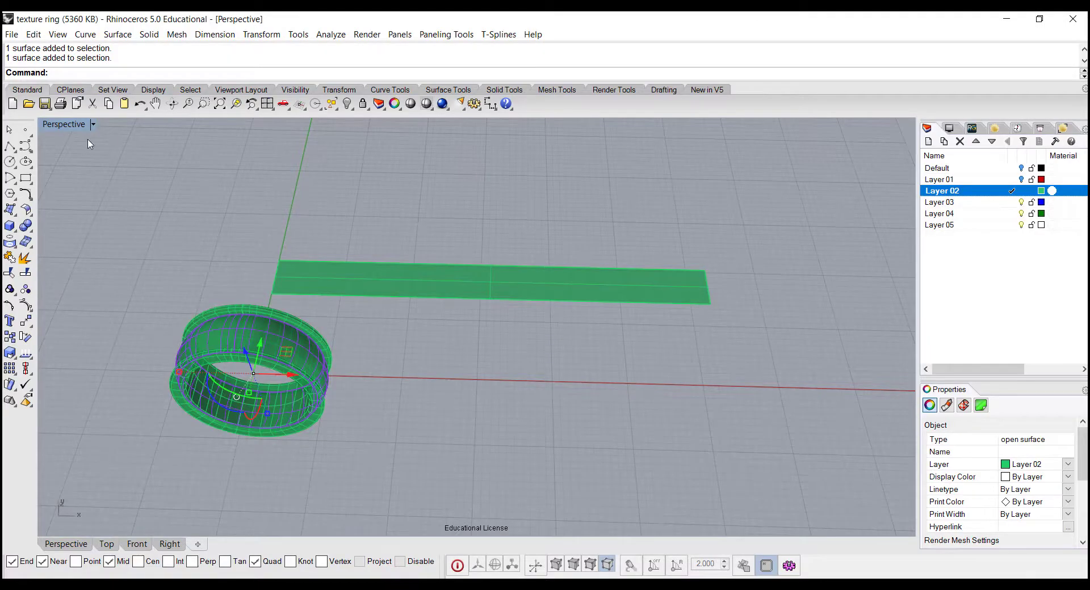
pyautogui.doubleClick(64, 125)
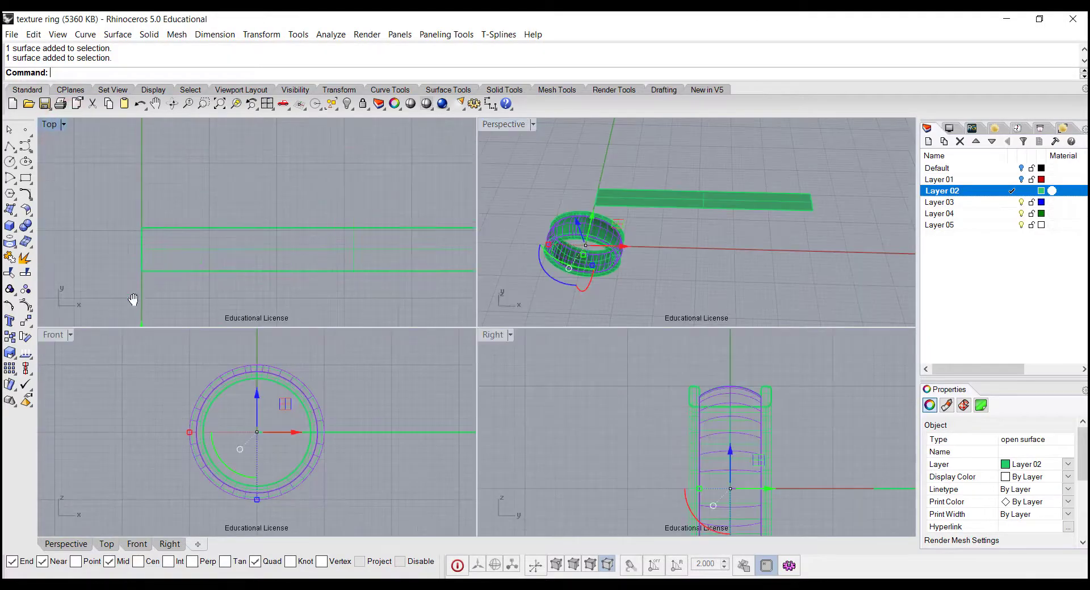
pyautogui.moveTo(237, 241); pyautogui.dragTo(178, 170, button='right')
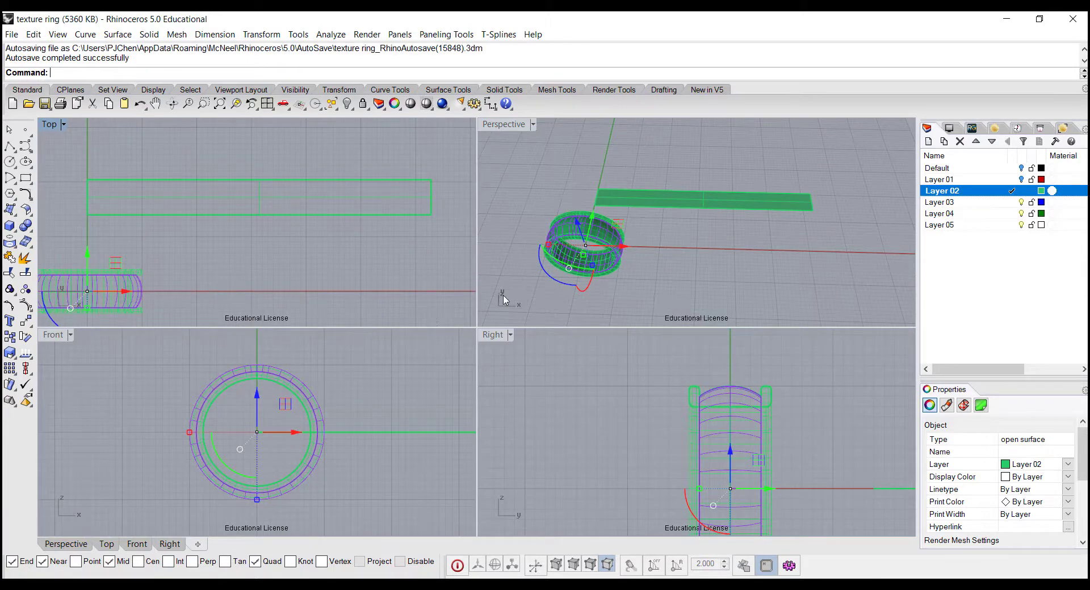
# Step: Start a Heightfield from the image rock-texture-with-black-pebbles-photoshop-textures
pyautogui.write('Hie')
pyautogui.press('BackSpace')
pyautogui.press('BackSpace')
pyautogui.write('eig')
pyautogui.press('Return')
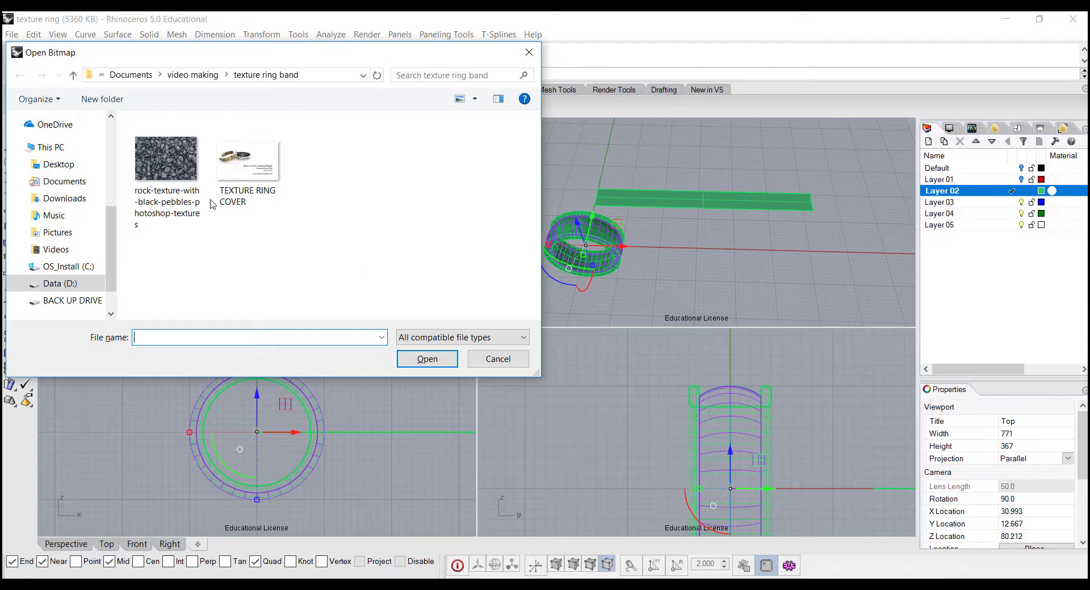
pyautogui.click(170, 165)
pyautogui.click(411, 363)
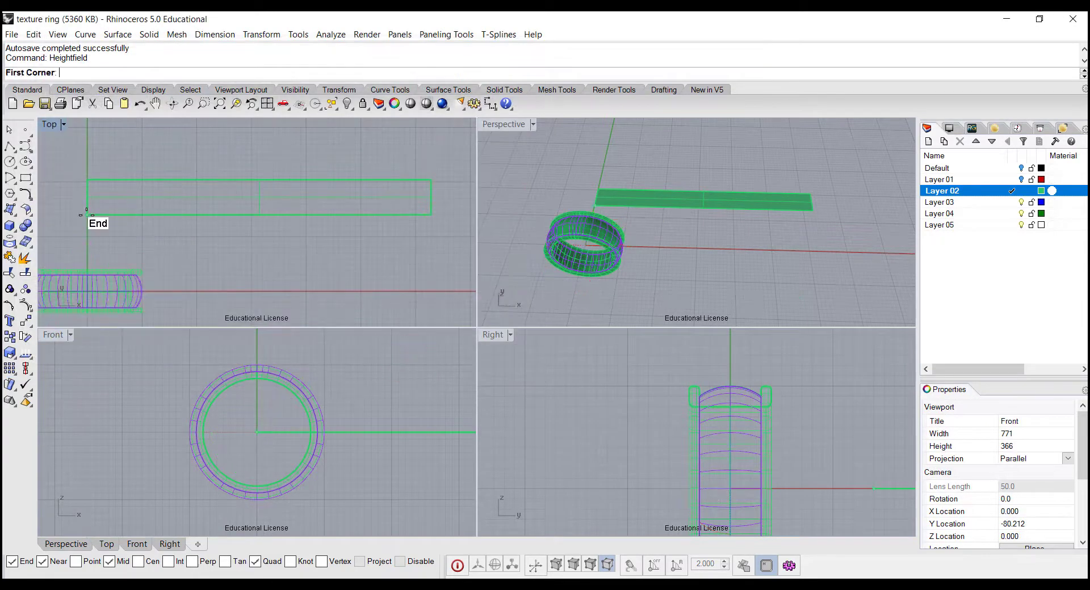
# Step: Span the heightfield along the flat strip's long lower edge and create it with 40 x 40 sample points and 1 mm height
pyautogui.click(87, 215)
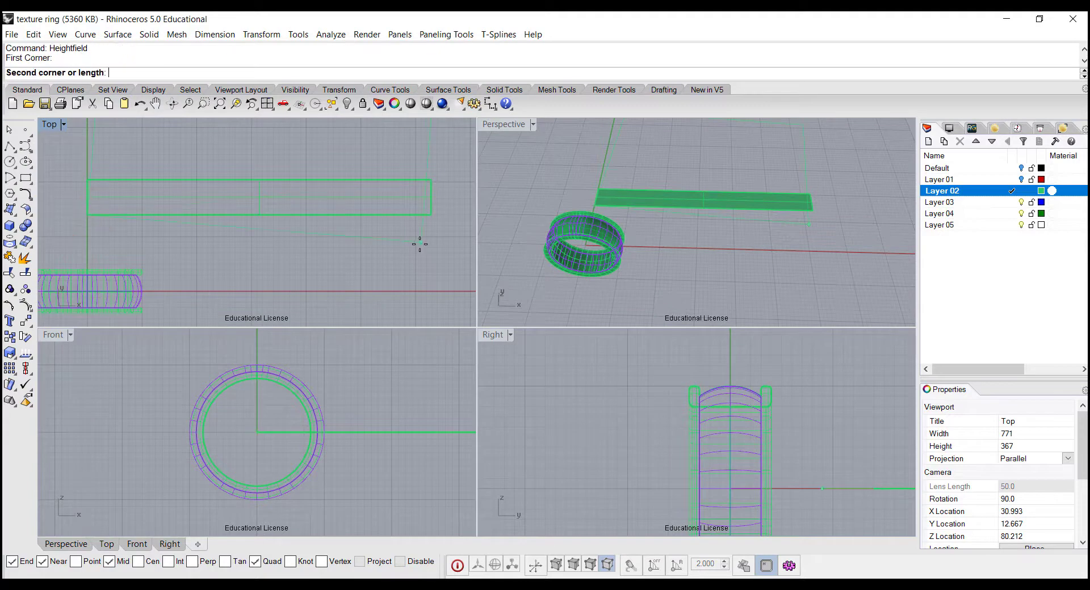
pyautogui.click(431, 215)
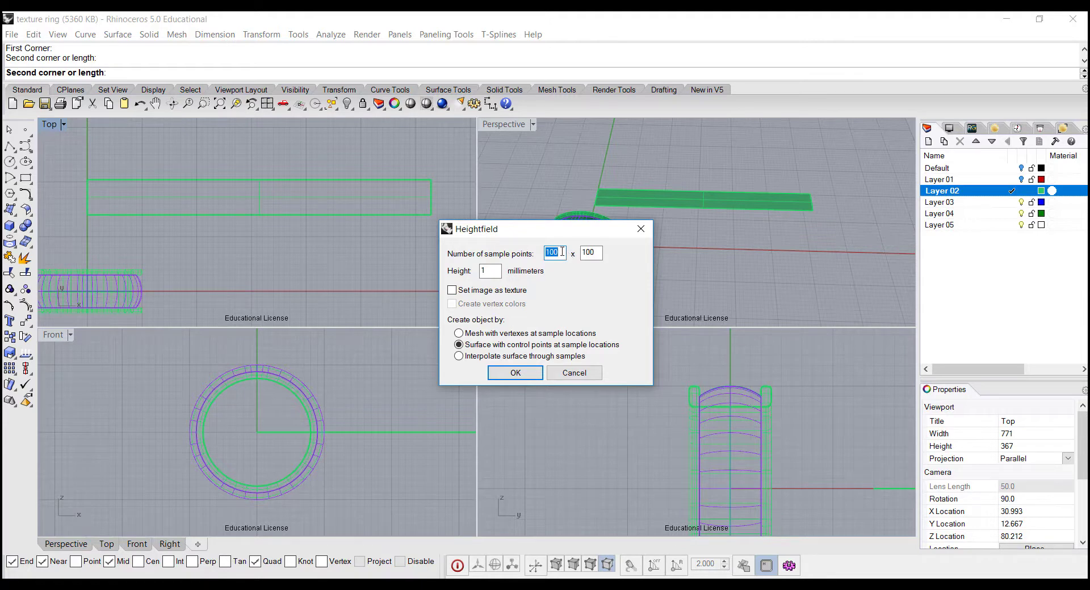
pyautogui.doubleClick(593, 253)
pyautogui.write('40')
pyautogui.click(516, 373)
# Step: Set the Perspective view to Rendered display and inspect the heightfield surface's relief up close
pyautogui.click(717, 233)
pyautogui.moveTo(716, 243); pyautogui.dragTo(717, 233, button='right')
pyautogui.click(533, 124)
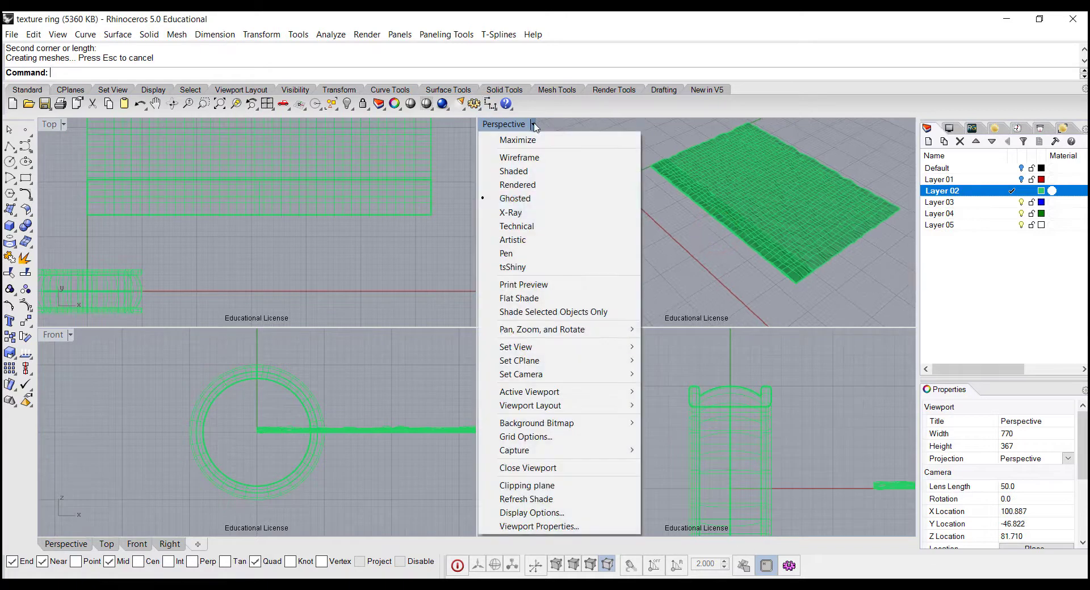
pyautogui.click(518, 185)
pyautogui.moveTo(793, 233); pyautogui.dragTo(730, 213, button='right')
pyautogui.scroll(5, 759, 244)
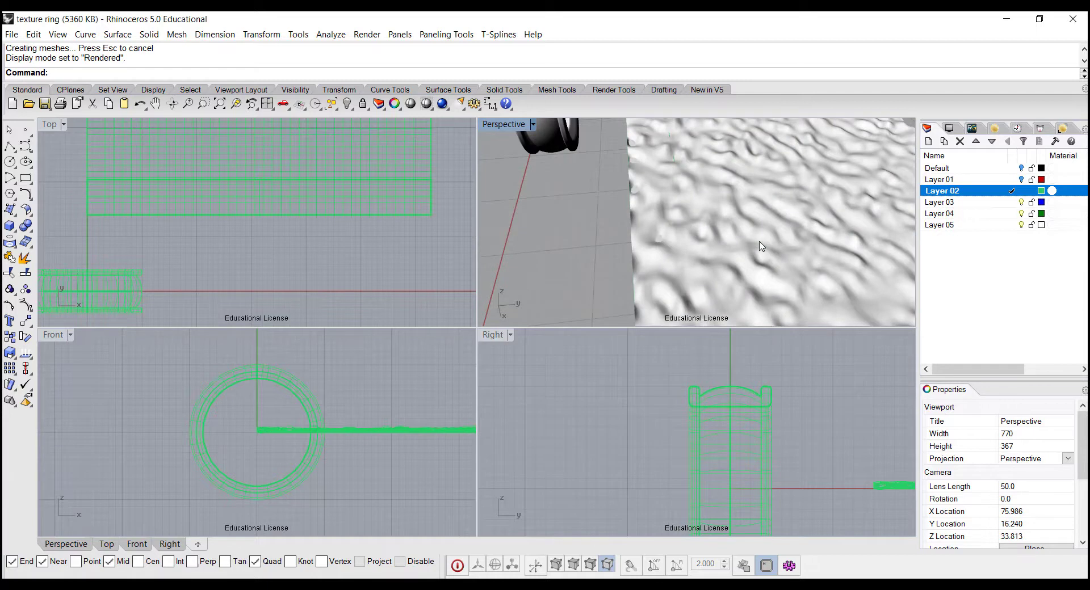
pyautogui.scroll(-6, 761, 246)
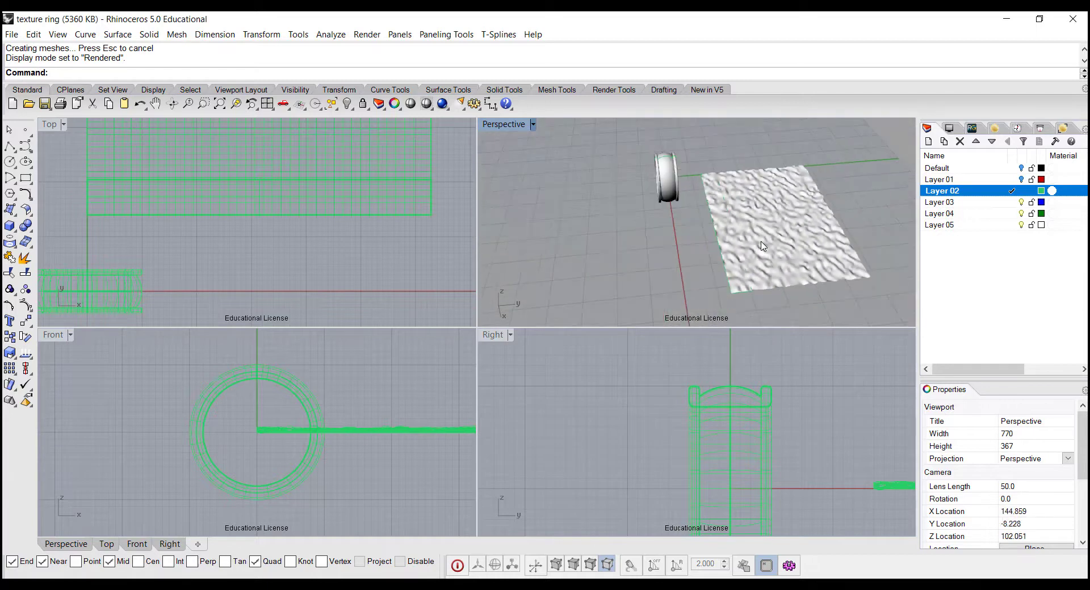
pyautogui.moveTo(763, 243); pyautogui.dragTo(631, 233, button='right')
# Step: Try moving the heightfield off the strip along the Y axis with the Top view in Rendered display, and undo the move
pyautogui.click(636, 229)
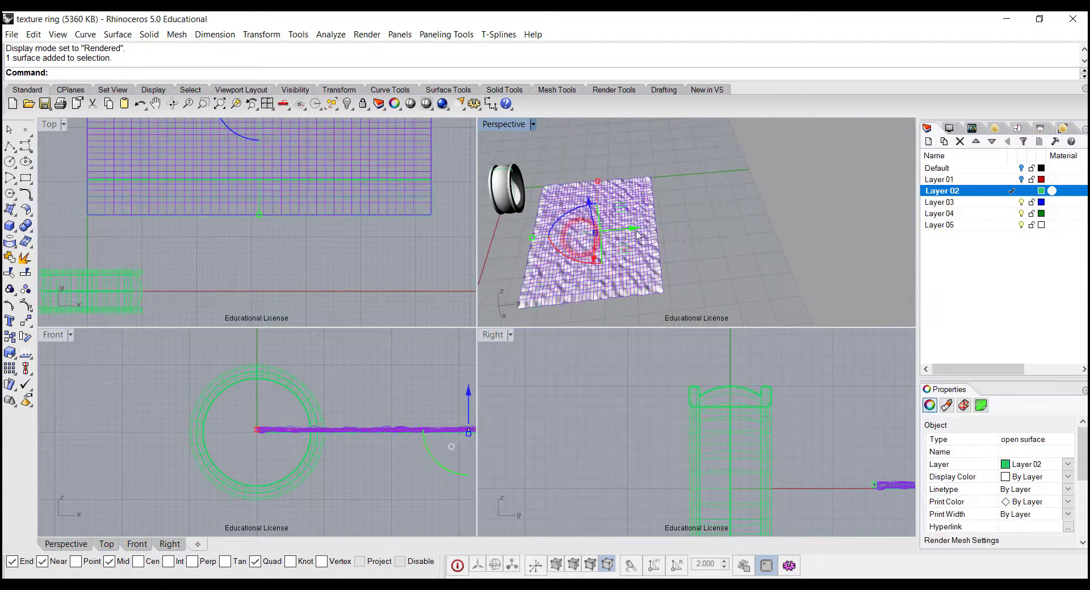
pyautogui.moveTo(636, 230); pyautogui.dragTo(809, 213)
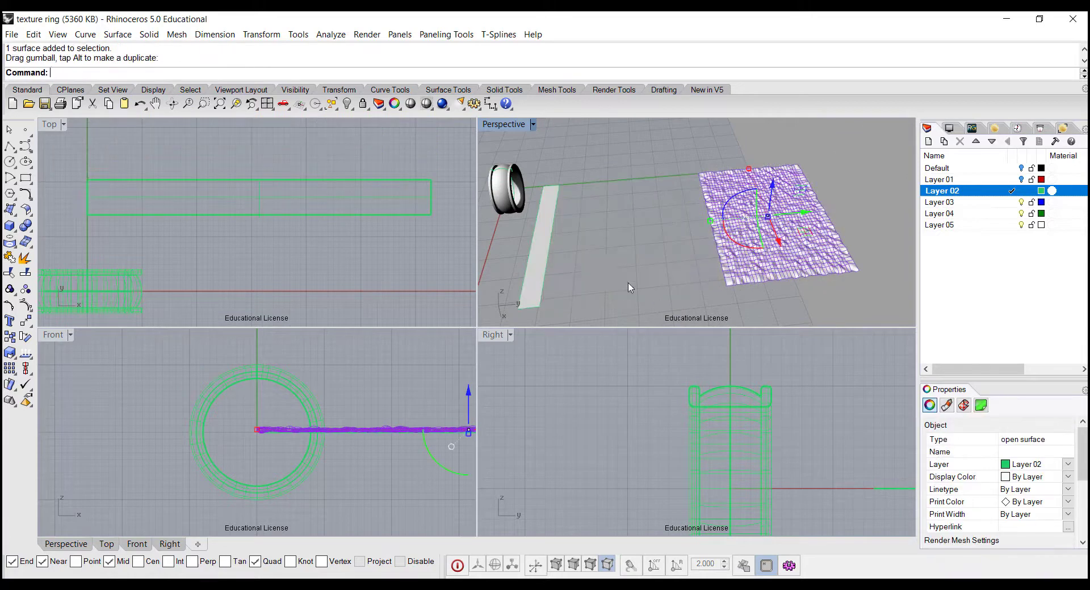
pyautogui.moveTo(624, 249); pyautogui.dragTo(763, 236, button='right')
pyautogui.scroll(-2, 296, 276)
pyautogui.moveTo(289, 259)
pyautogui.mouseDown(button='right')
pyautogui.moveTo(292, 238)
pyautogui.moveTo(273, 245)
pyautogui.mouseUp(button='right')
pyautogui.hotkey('ctrl', 'alt', 'r')
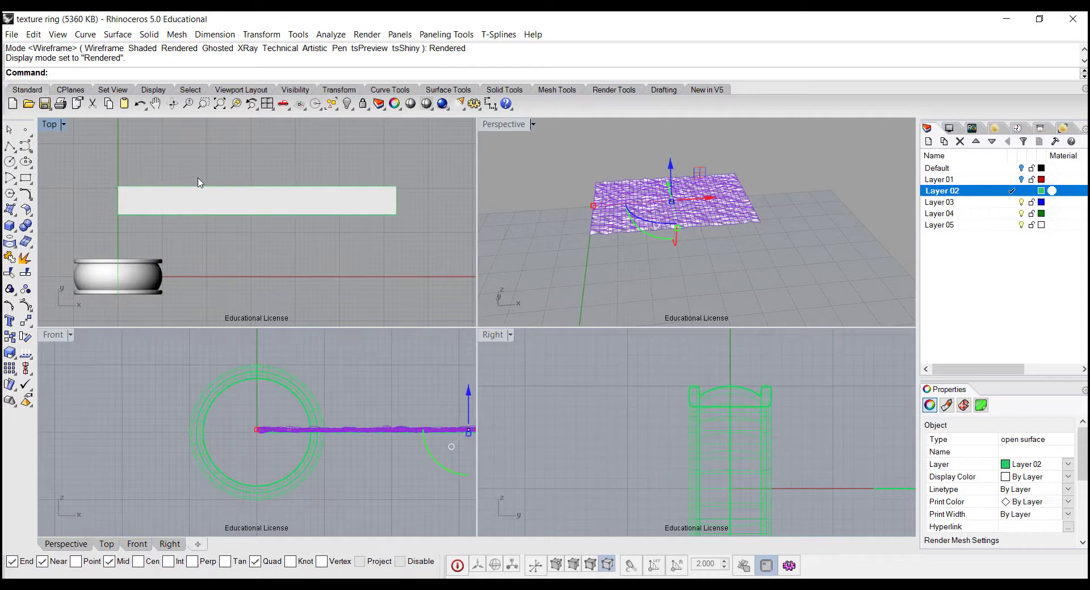
pyautogui.hotkey('ctrl', 'z')
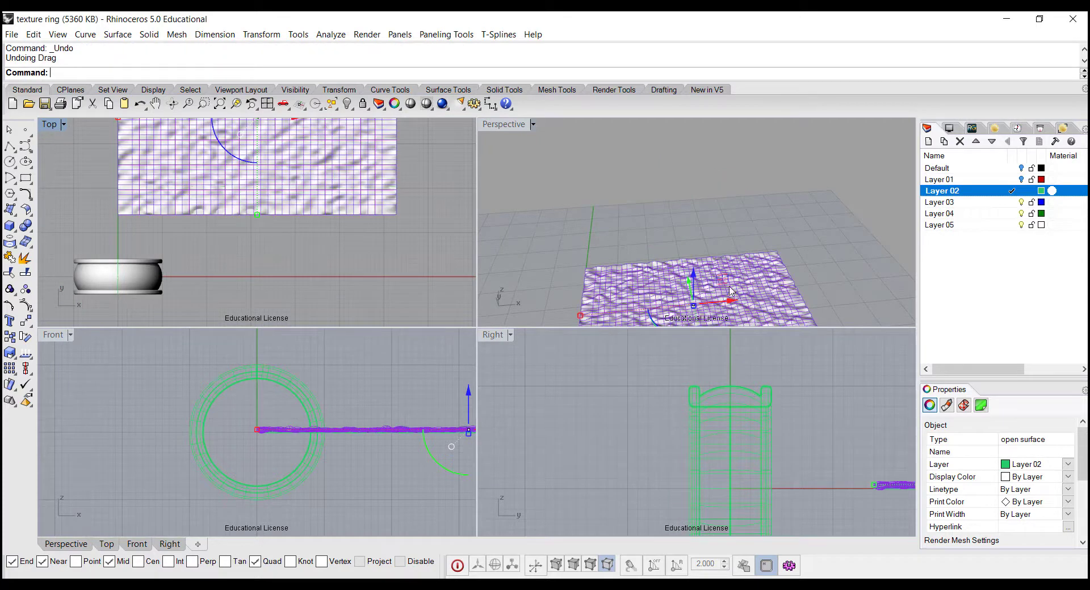
# Step: Move the heightfield along the Y axis clear of the flat strip and set the Top view to Ghosted display
pyautogui.moveTo(763, 242); pyautogui.dragTo(681, 268, button='right')
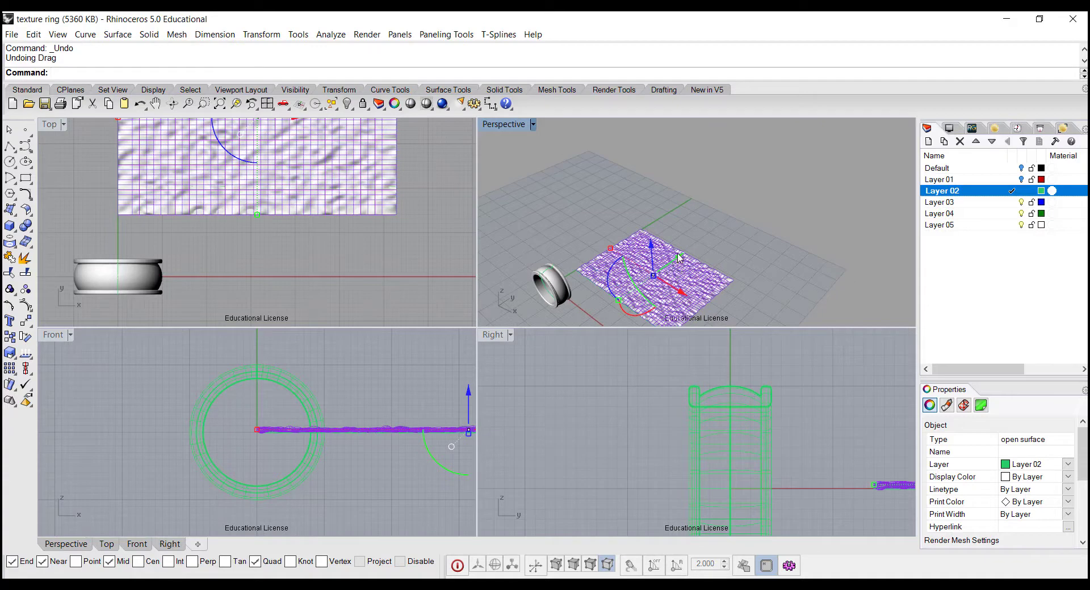
pyautogui.moveTo(677, 254); pyautogui.dragTo(771, 191)
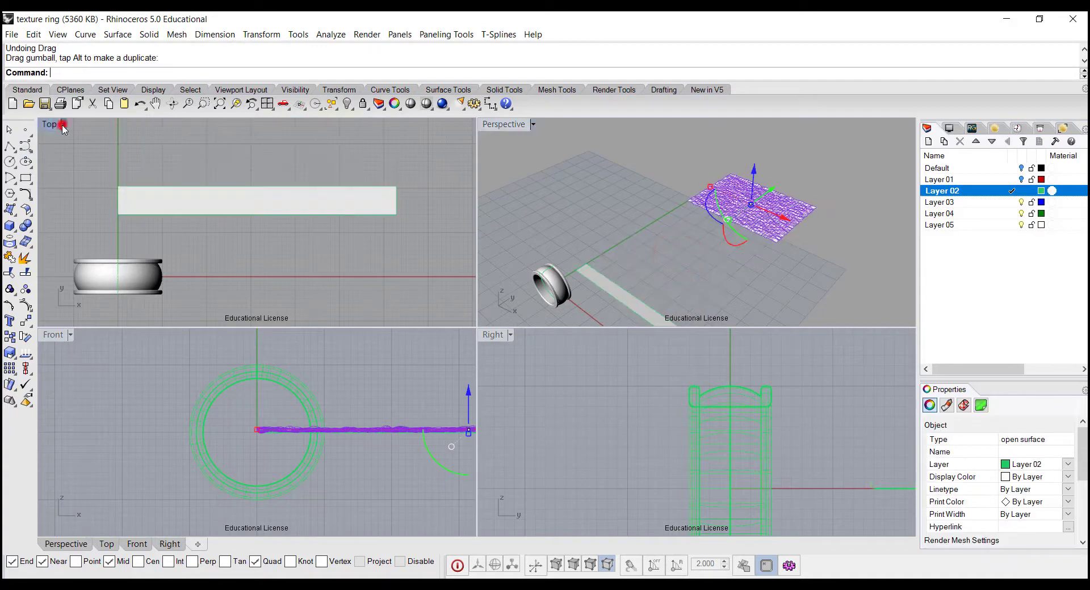
pyautogui.click(60, 124)
pyautogui.click(63, 199)
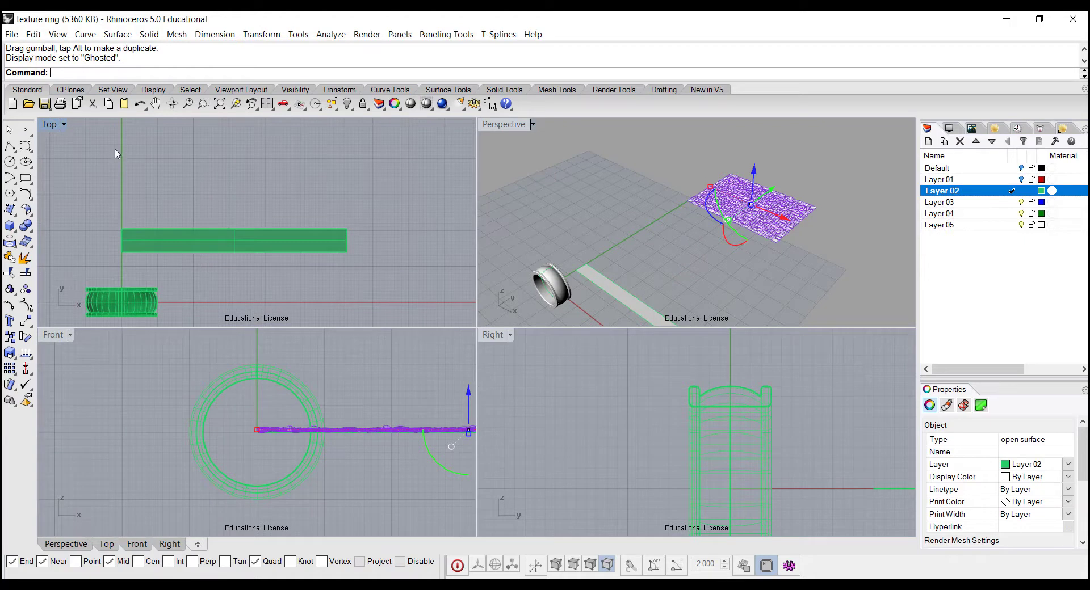
# Step: Start a second Heightfield from the same black pebbles texture image
pyautogui.write('Heightfield')
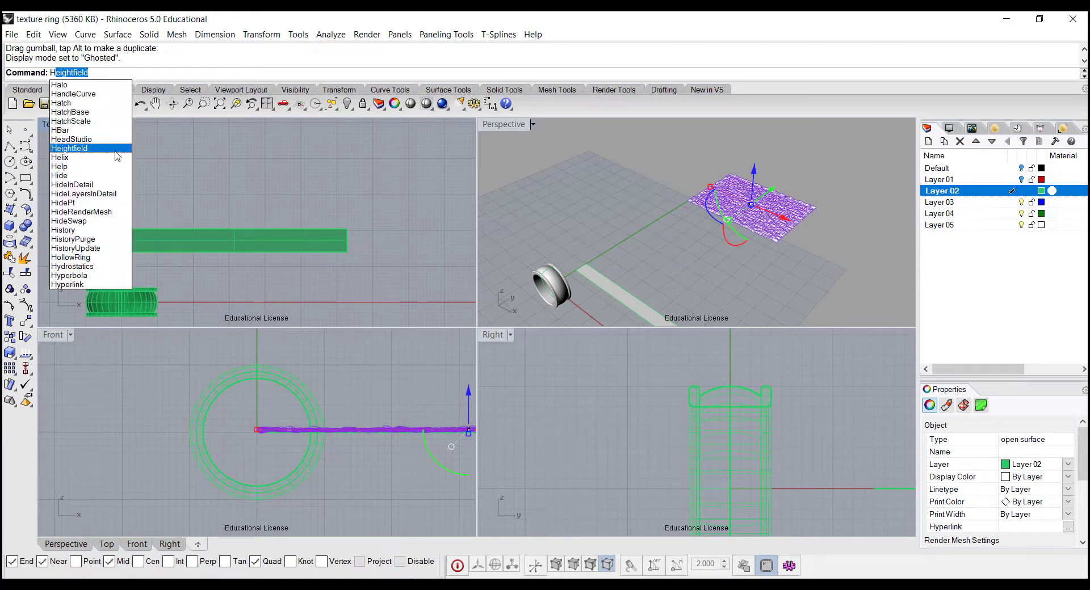
pyautogui.press('Return')
pyautogui.click(192, 147)
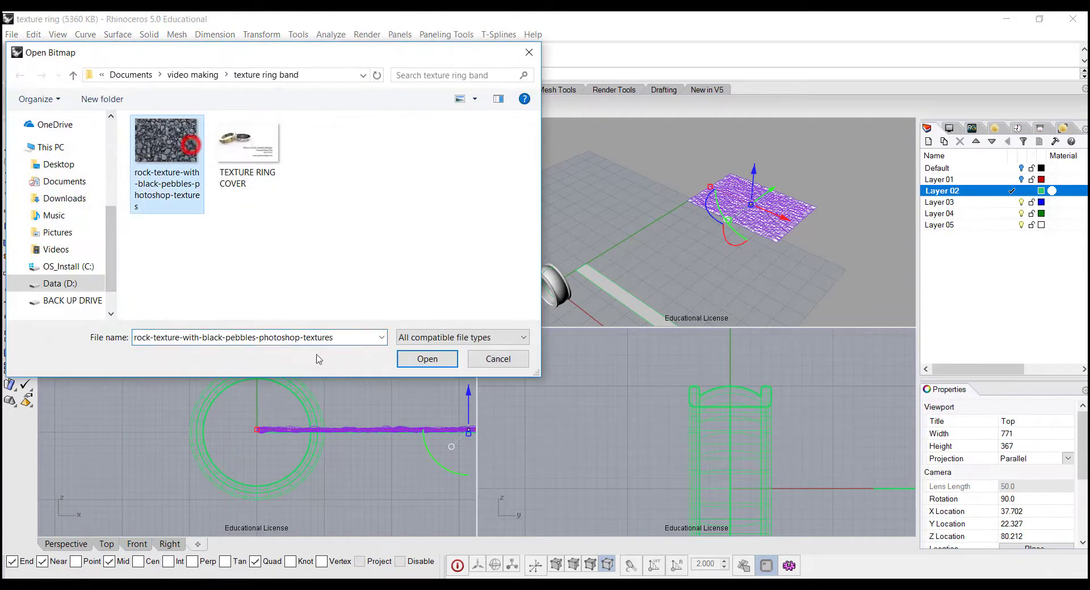
pyautogui.click(409, 359)
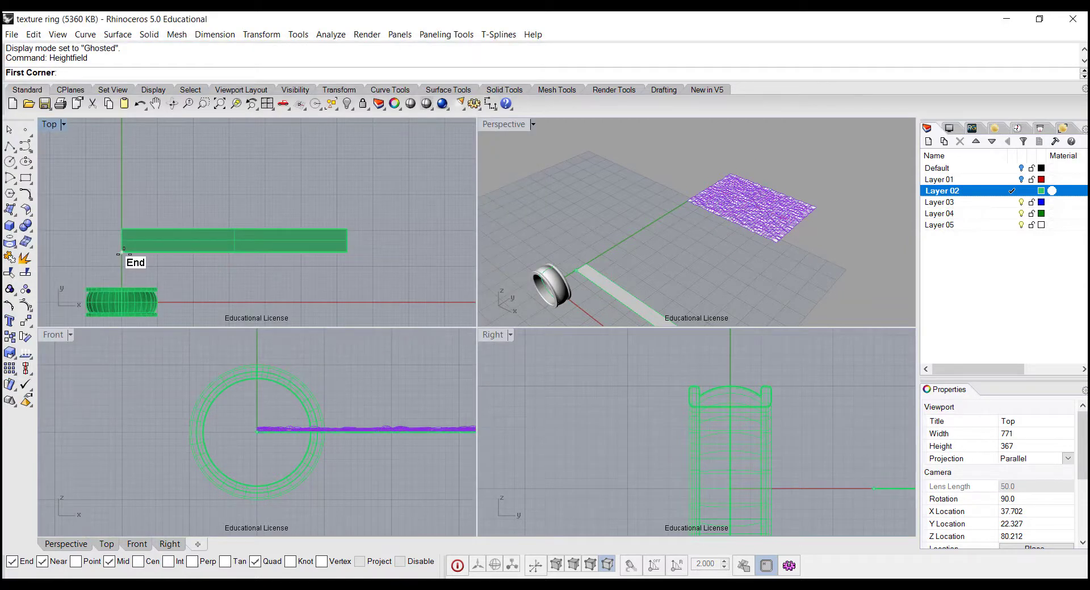
# Step: Fit the second heightfield to the strip's long lower edge and create it with 100 x 100 sample points and 1 mm height
pyautogui.click(347, 250)
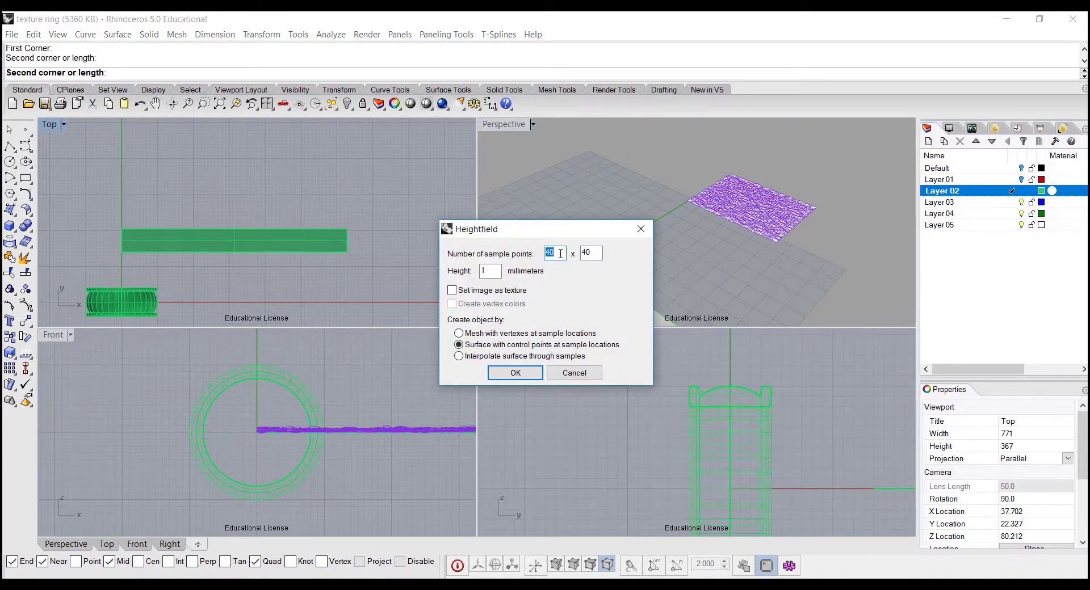
pyautogui.doubleClick(589, 252)
pyautogui.write('100')
pyautogui.click(515, 376)
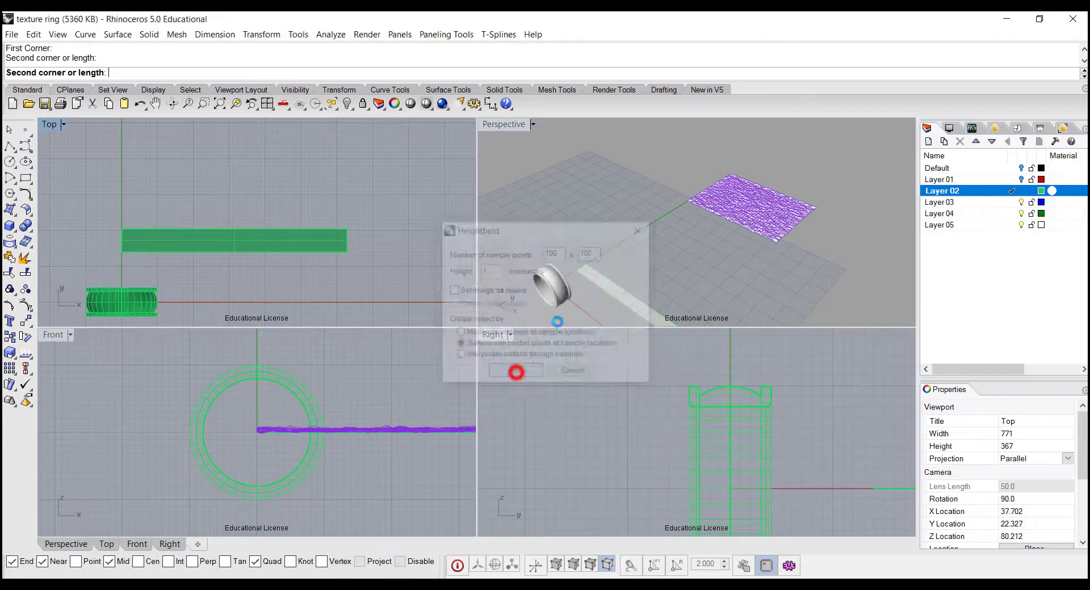
# Step: Maximize the Perspective view and compare the surface detail of the 100-sample and 40-sample heightfields
pyautogui.click(758, 286)
pyautogui.doubleClick(494, 124)
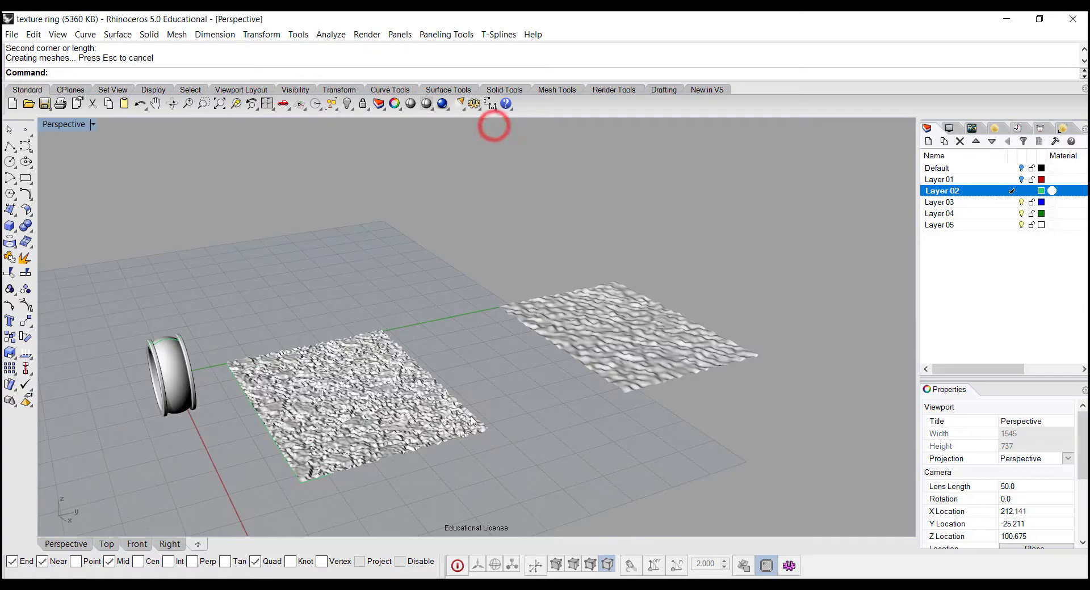
pyautogui.scroll(5, 502, 445)
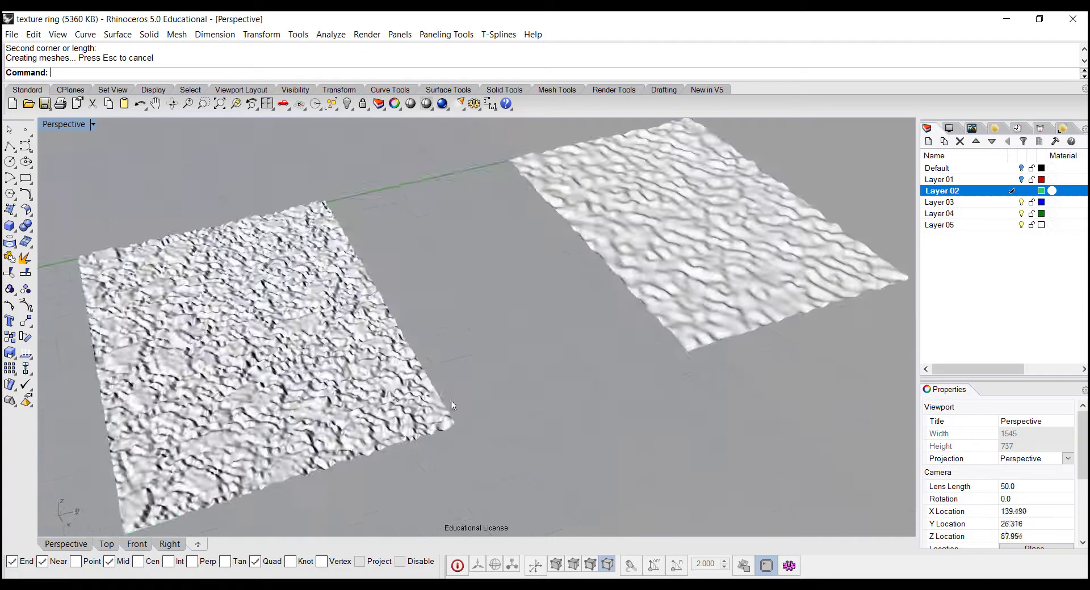
pyautogui.scroll(4, 480, 385)
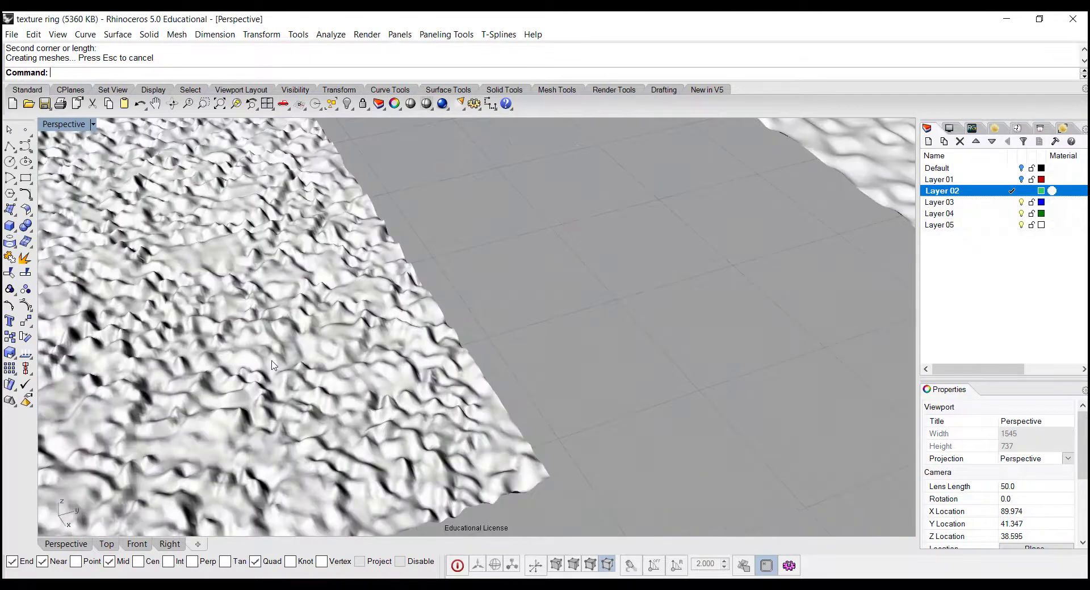
pyautogui.scroll(-6, 273, 365)
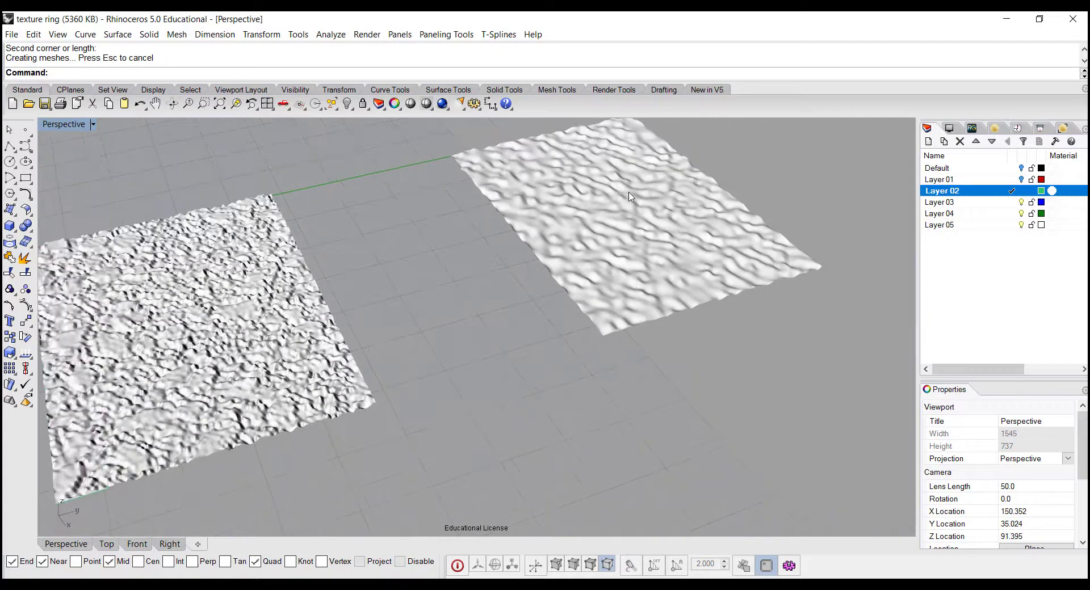
# Step: Delete the coarser 40-sample heightfield that lies farther from the ring
pyautogui.click(627, 259)
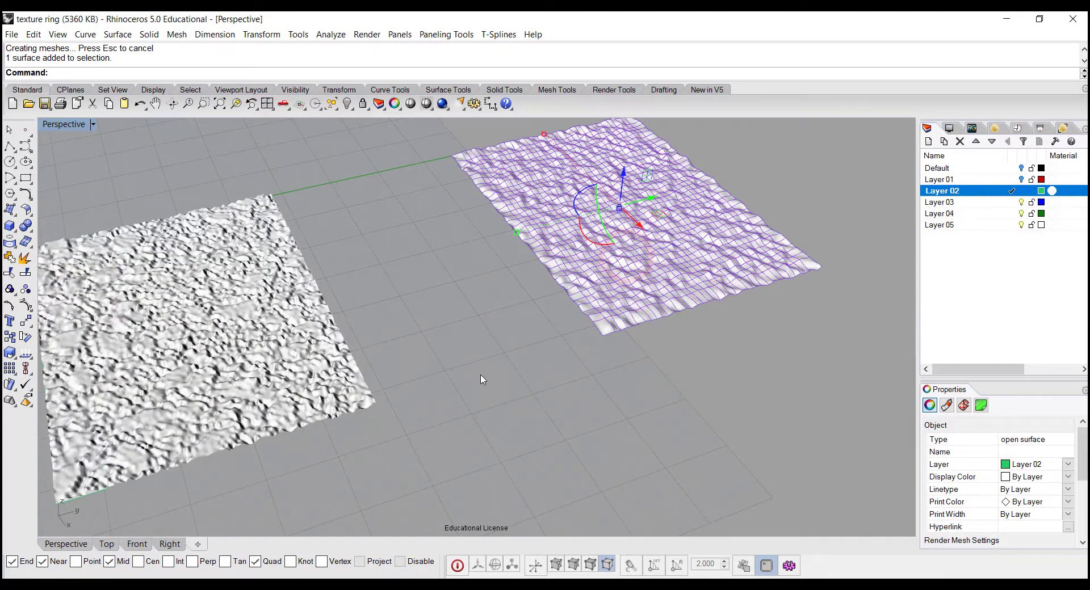
pyautogui.keyDown('shift'); pyautogui.moveTo(501, 324); pyautogui.dragTo(597, 306, button='right'); pyautogui.keyUp('shift')
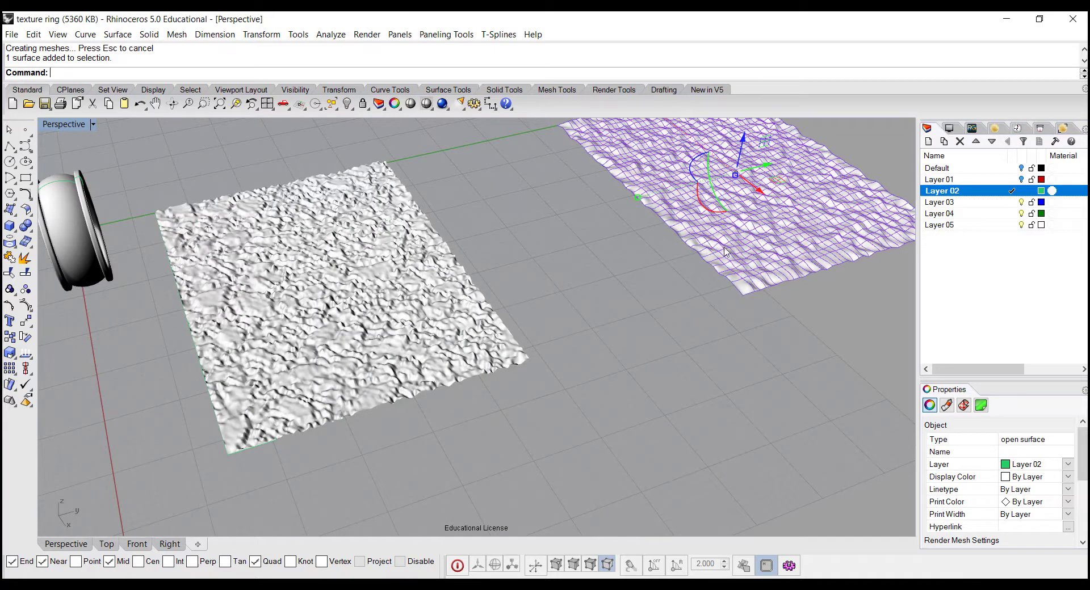
pyautogui.press('Delete')
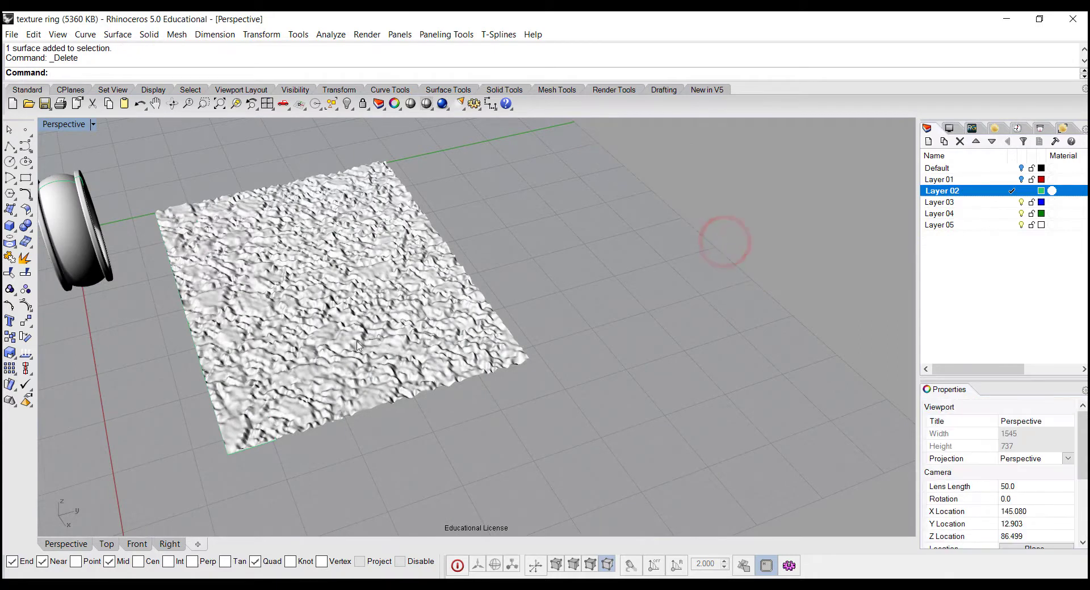
# Step: Switch the Perspective view to Ghosted display and inspect the heightfield over the flat strip close up
pyautogui.moveTo(349, 356); pyautogui.dragTo(634, 322, button='right')
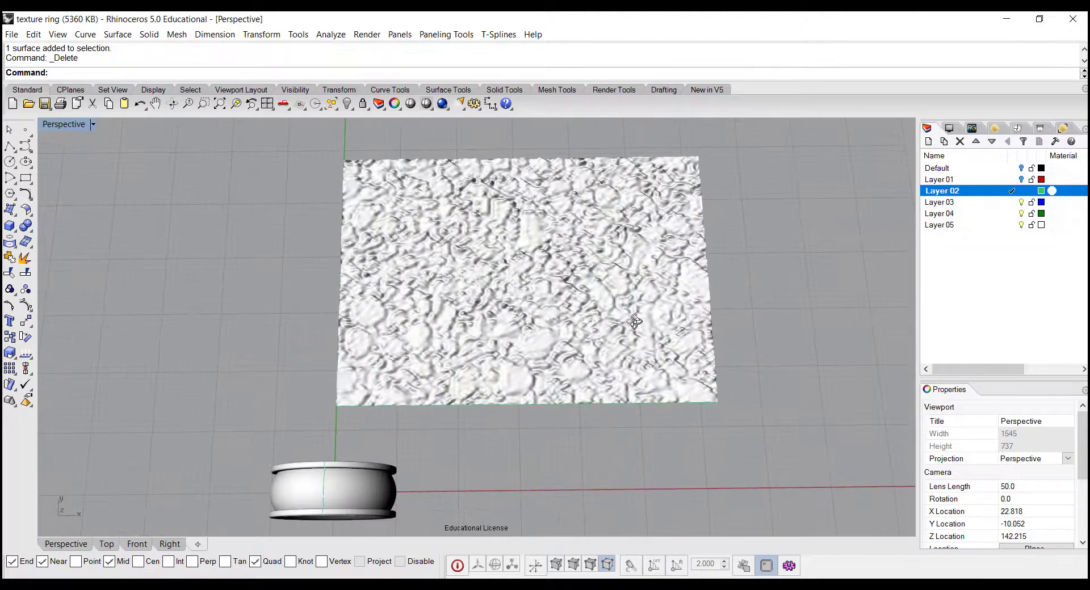
pyautogui.click(92, 126)
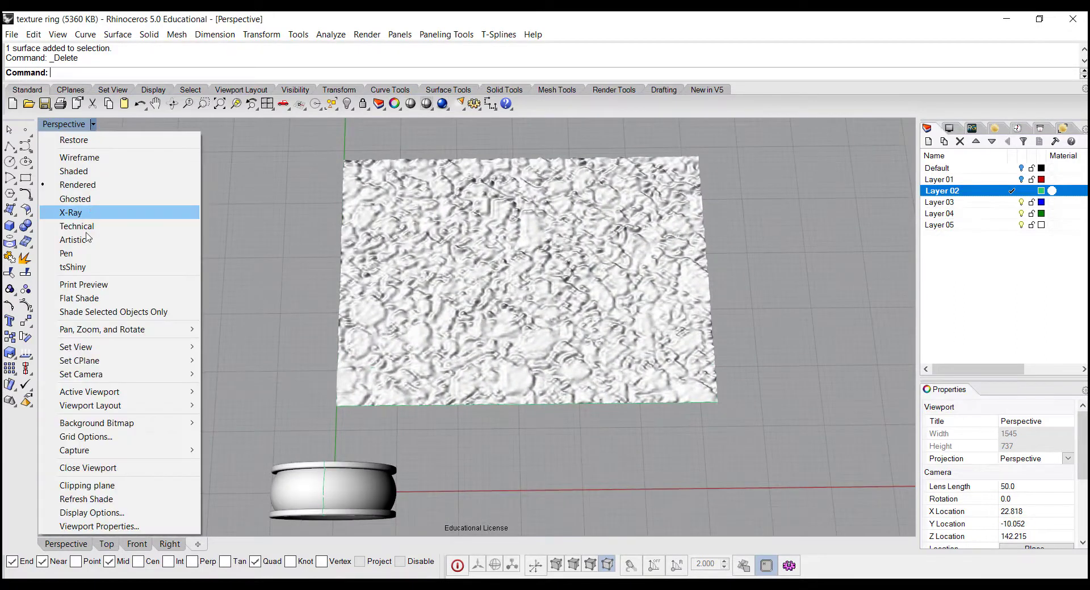
pyautogui.click(91, 198)
pyautogui.moveTo(594, 420)
pyautogui.mouseDown(button='right')
pyautogui.moveTo(589, 367)
pyautogui.moveTo(584, 431)
pyautogui.moveTo(592, 417)
pyautogui.mouseUp(button='right')
pyautogui.scroll(10, 585, 394)
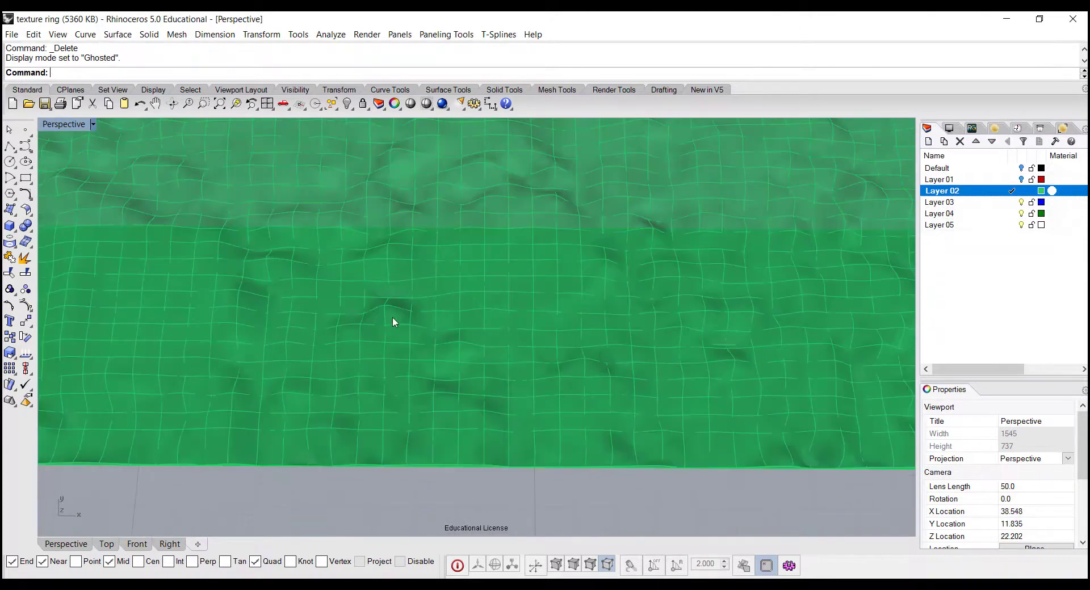
pyautogui.scroll(-6, 627, 363)
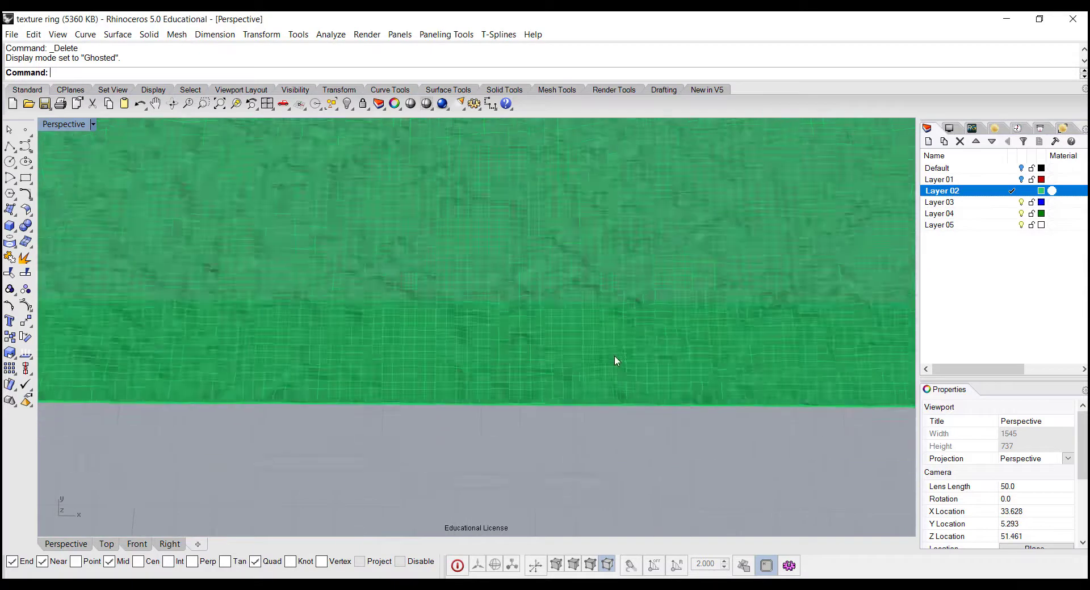
# Step: Trim the heightfield with the flat strip's closed outline curve, removing everything that extends beyond the strip
pyautogui.click(621, 348)
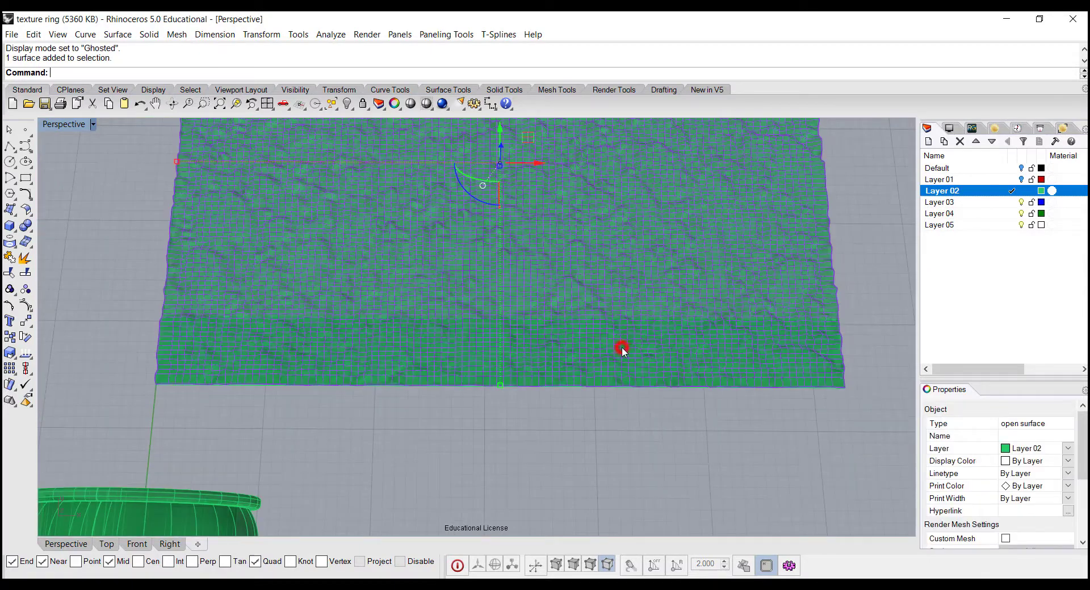
pyautogui.click(609, 391)
pyautogui.click(633, 425)
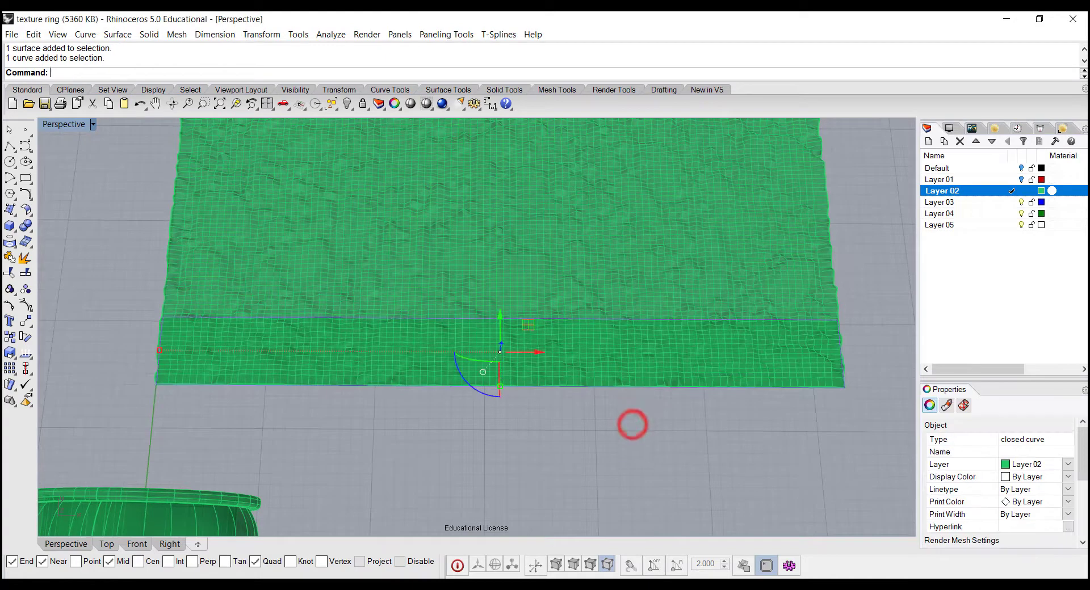
pyautogui.click(10, 273)
pyautogui.click(243, 194)
pyautogui.click(437, 387)
pyautogui.moveTo(652, 426); pyautogui.dragTo(605, 405, button='right')
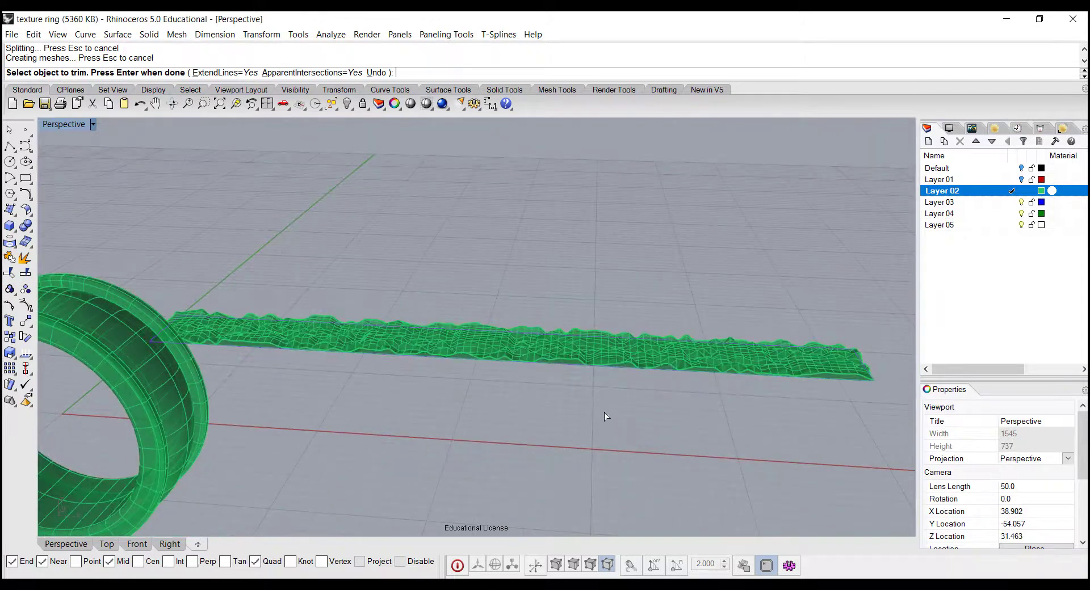
pyautogui.press('Return')
# Step: Move the trimmed heightfield surface to Layer 03 and make Layer 03 the current layer
pyautogui.moveTo(733, 382); pyautogui.dragTo(755, 384, button='right')
pyautogui.scroll(8, 731, 401)
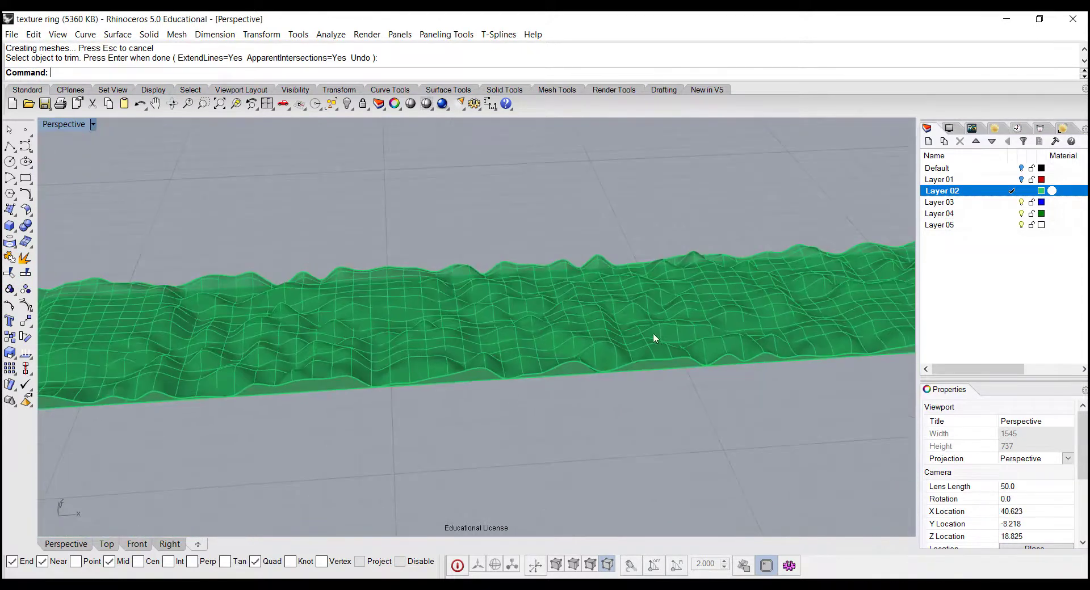
pyautogui.scroll(-6, 566, 348)
pyautogui.keyDown('shift'); pyautogui.moveTo(533, 360); pyautogui.dragTo(659, 273, button='right'); pyautogui.keyUp('shift')
pyautogui.scroll(-4, 636, 296)
pyautogui.moveTo(621, 319); pyautogui.dragTo(587, 331, button='right')
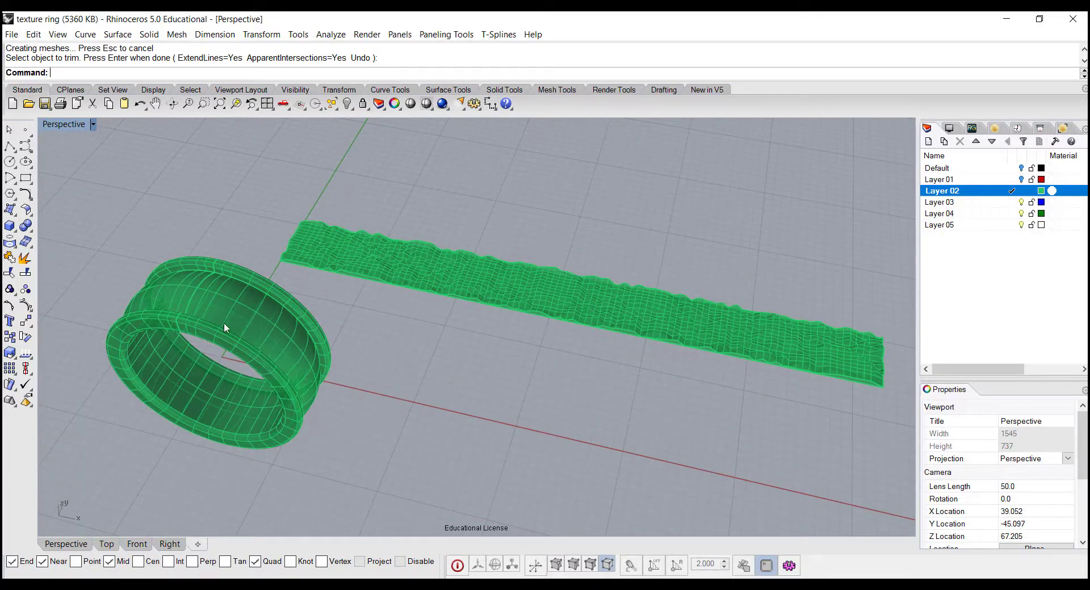
pyautogui.click(499, 261)
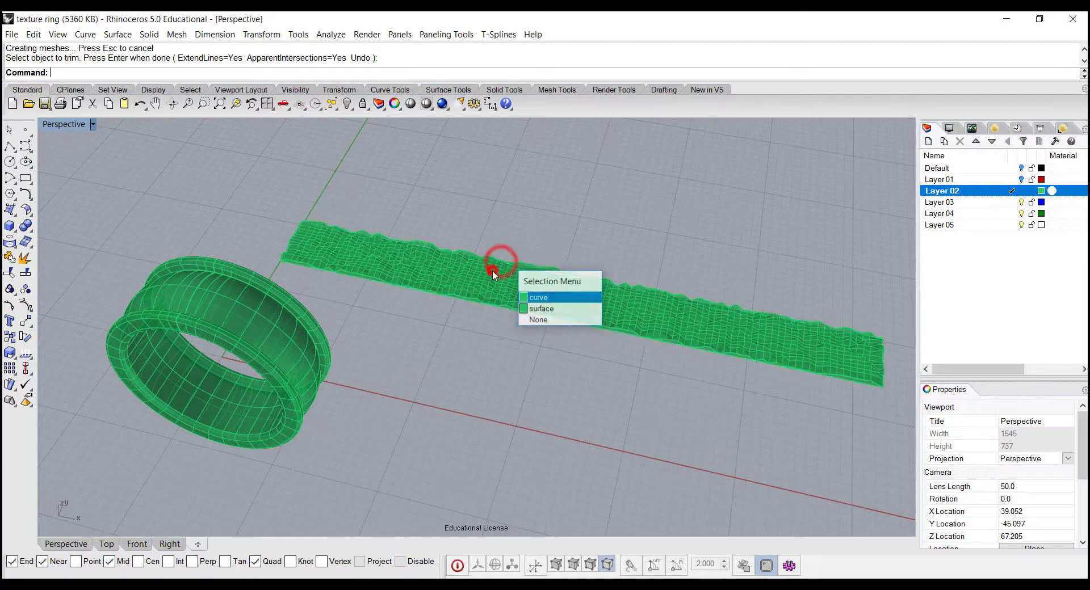
pyautogui.click(492, 272)
pyautogui.rightClick(992, 204)
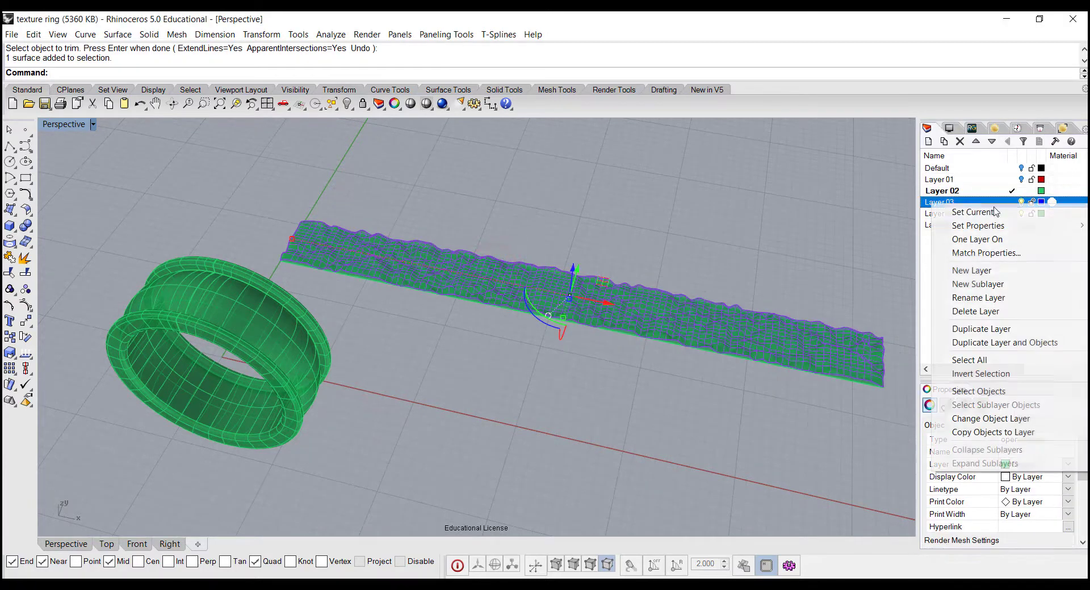
pyautogui.click(1004, 428)
pyautogui.click(990, 268)
pyautogui.click(1011, 203)
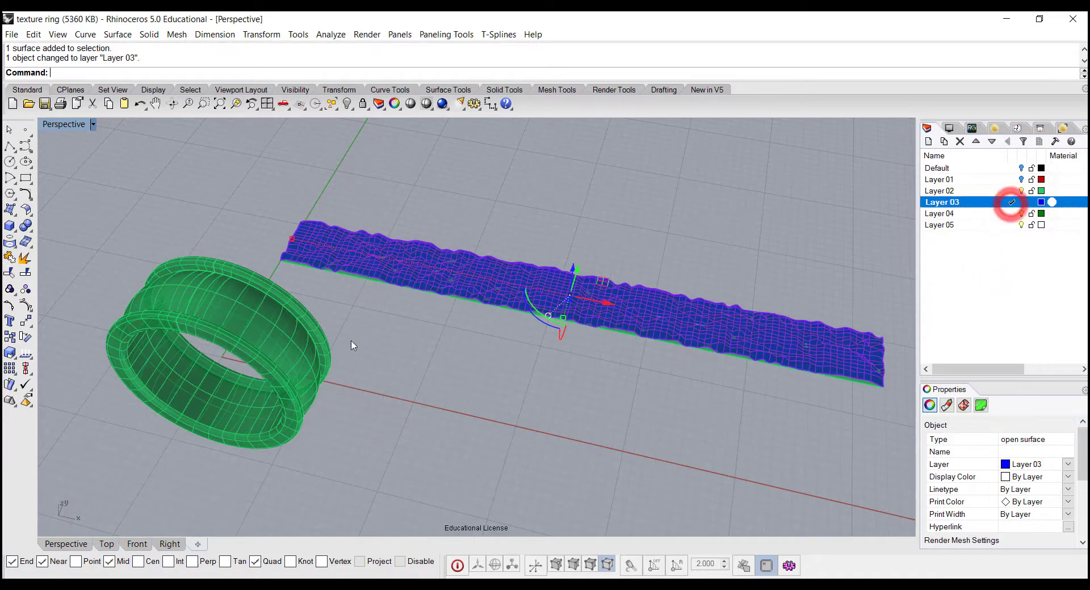
# Step: Examine both short ends of the trimmed heightfield and compare how their relief would meet around the ring
pyautogui.click(408, 317)
pyautogui.click(528, 260)
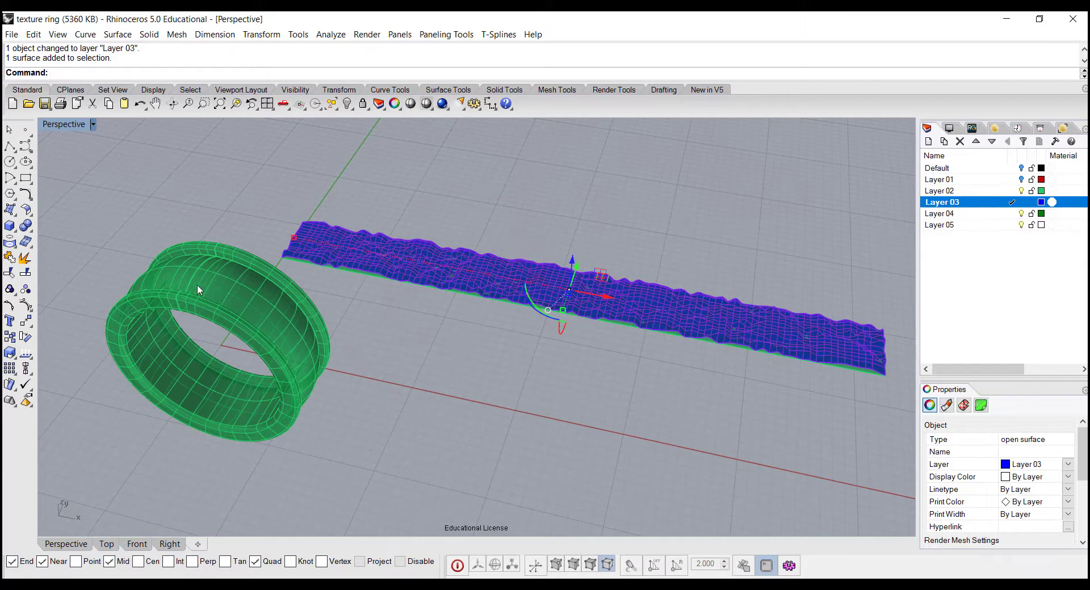
pyautogui.click(276, 244)
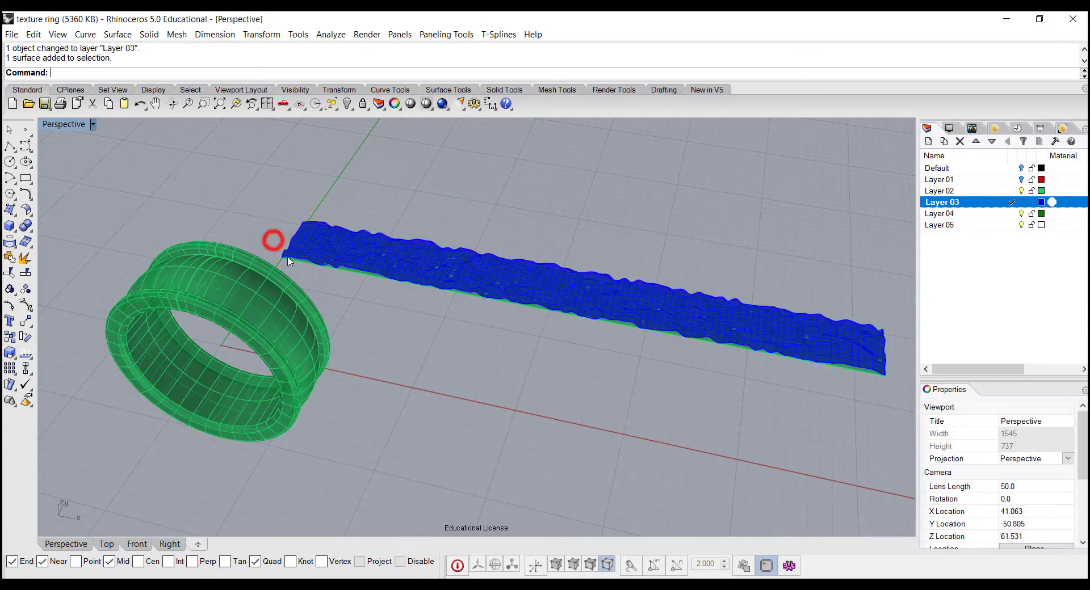
pyautogui.moveTo(299, 232); pyautogui.dragTo(286, 273, button='right')
pyautogui.scroll(5, 285, 269)
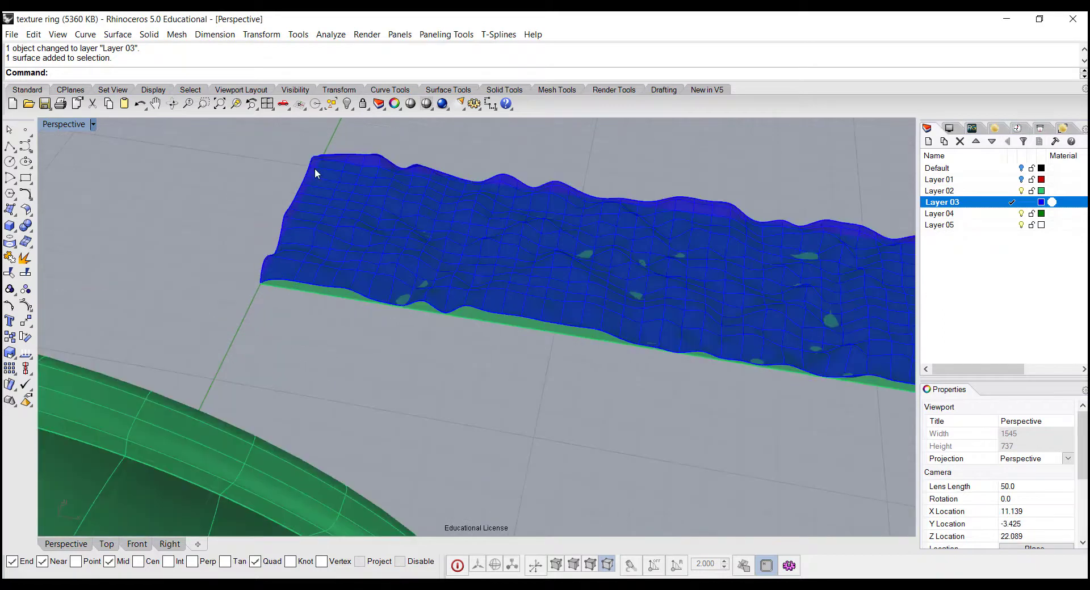
pyautogui.scroll(-6, 554, 307)
pyautogui.keyDown('shift'); pyautogui.moveTo(503, 338); pyautogui.dragTo(176, 327, button='right'); pyautogui.keyUp('shift')
pyautogui.moveTo(862, 416); pyautogui.dragTo(789, 350, button='right')
pyautogui.scroll(3, 785, 460)
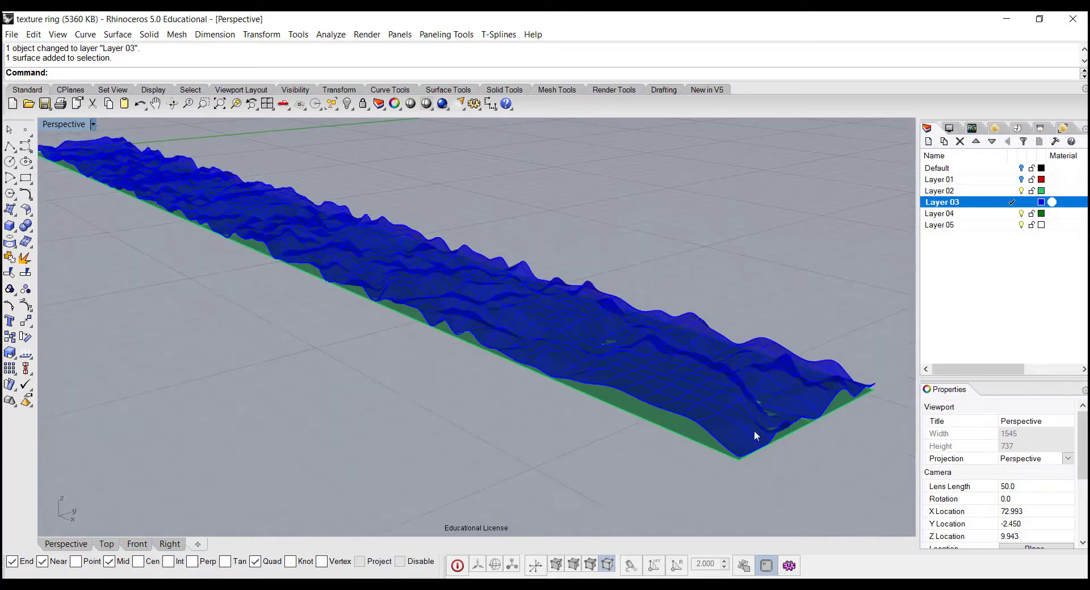
pyautogui.moveTo(345, 356); pyautogui.dragTo(426, 365, button='right')
# Step: Draw a BothSides line across the strip, centred on the midpoint of its long edge nearest the ring
pyautogui.click(10, 149)
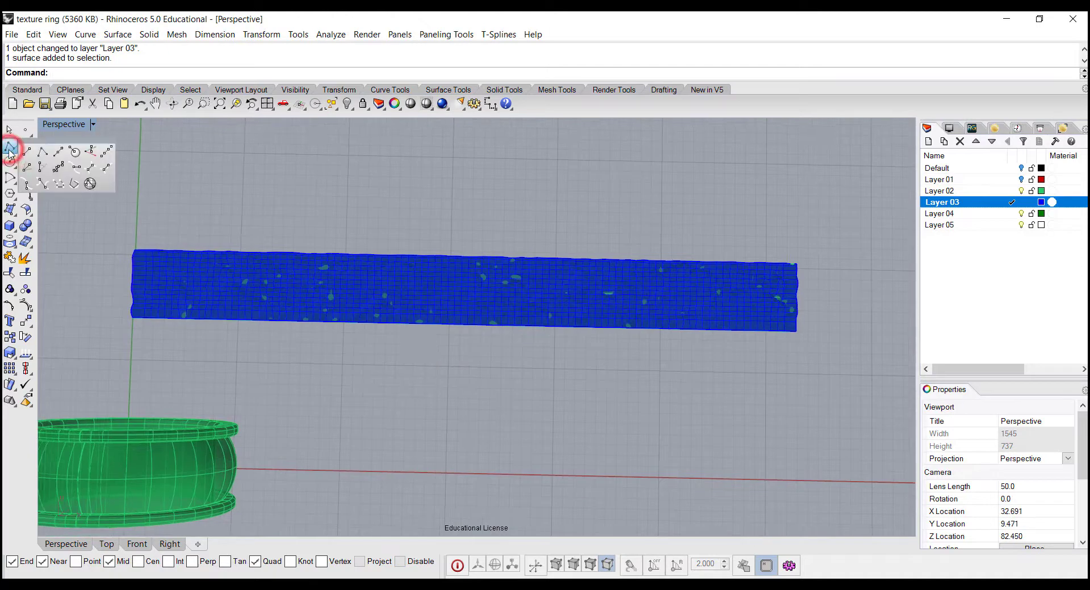
pyautogui.click(53, 153)
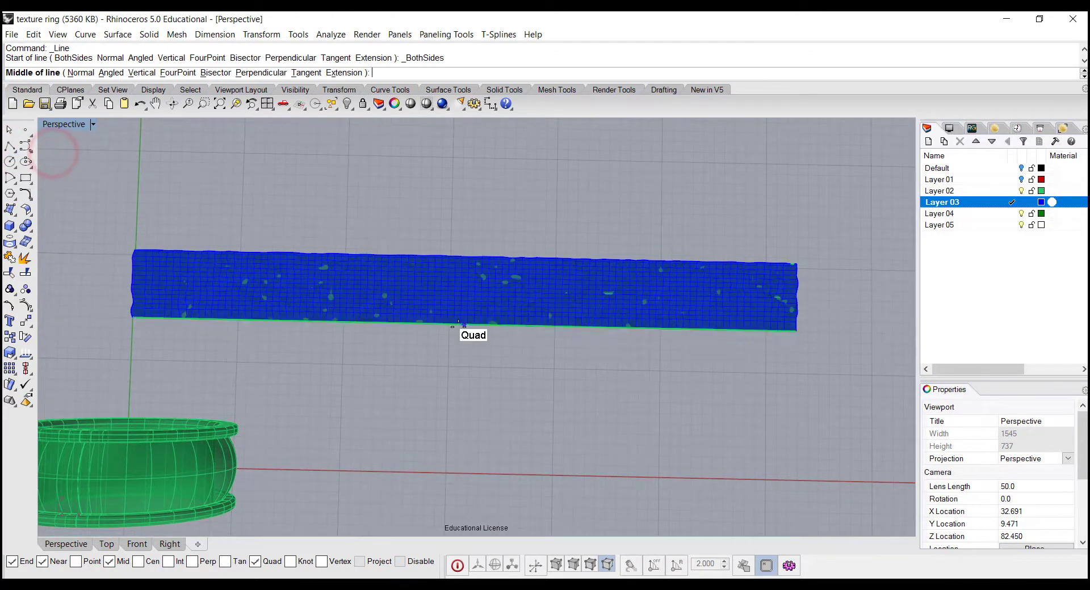
pyautogui.click(464, 324)
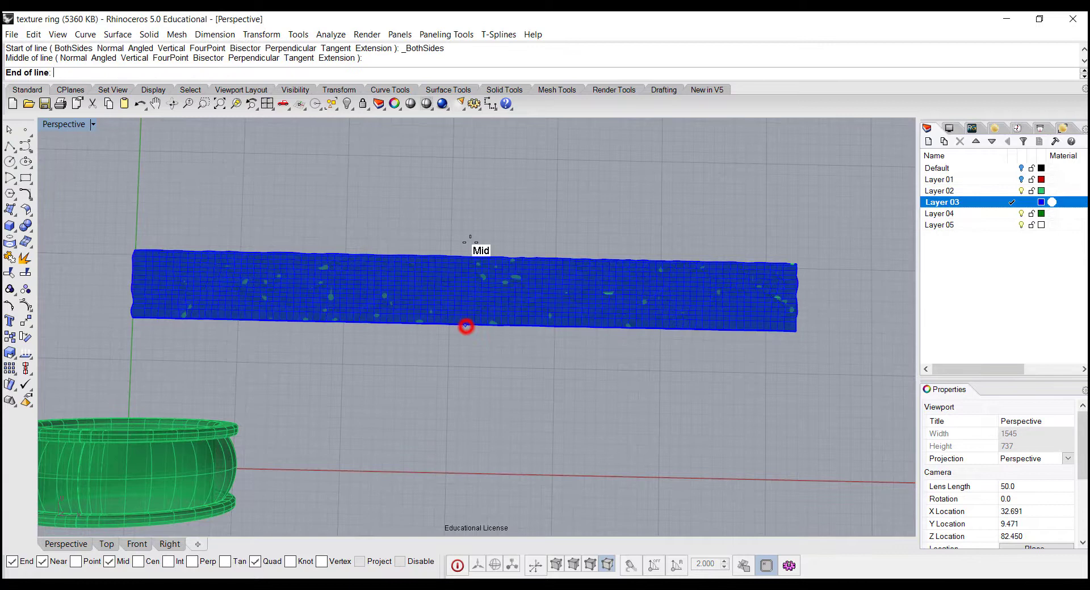
pyautogui.click(469, 198)
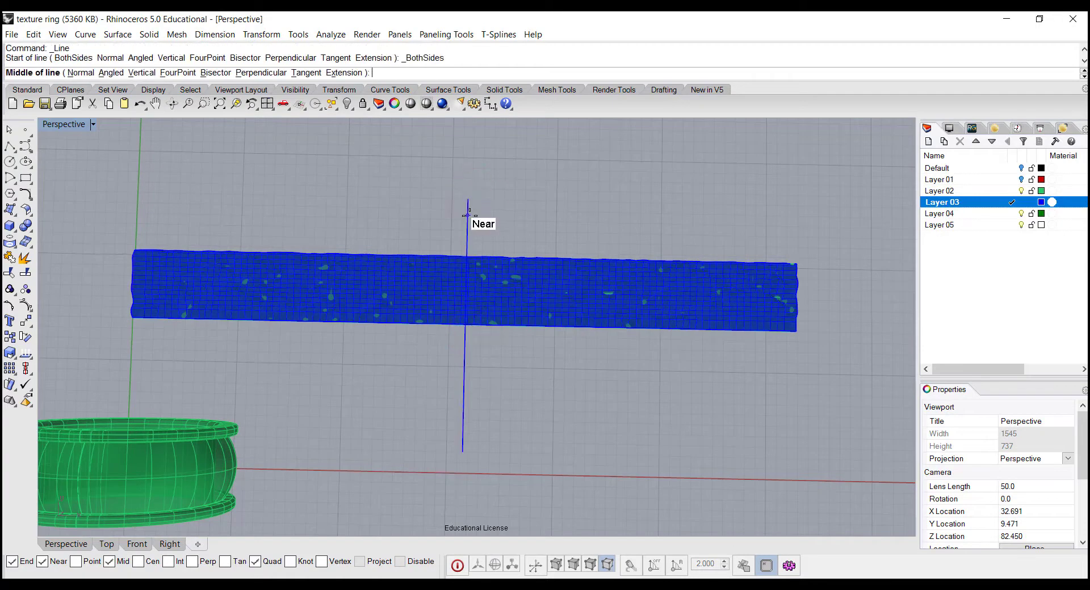
# Step: Trim away the half of the heightfield farther from the ring, using the crossing line as the cutter
pyautogui.click(466, 220)
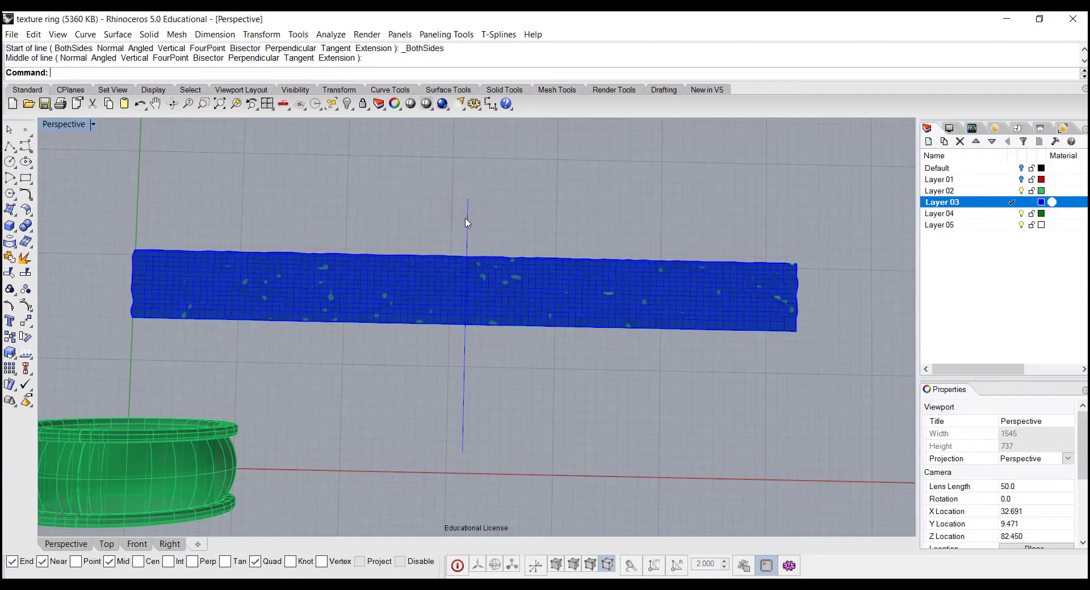
pyautogui.click(10, 273)
pyautogui.click(548, 263)
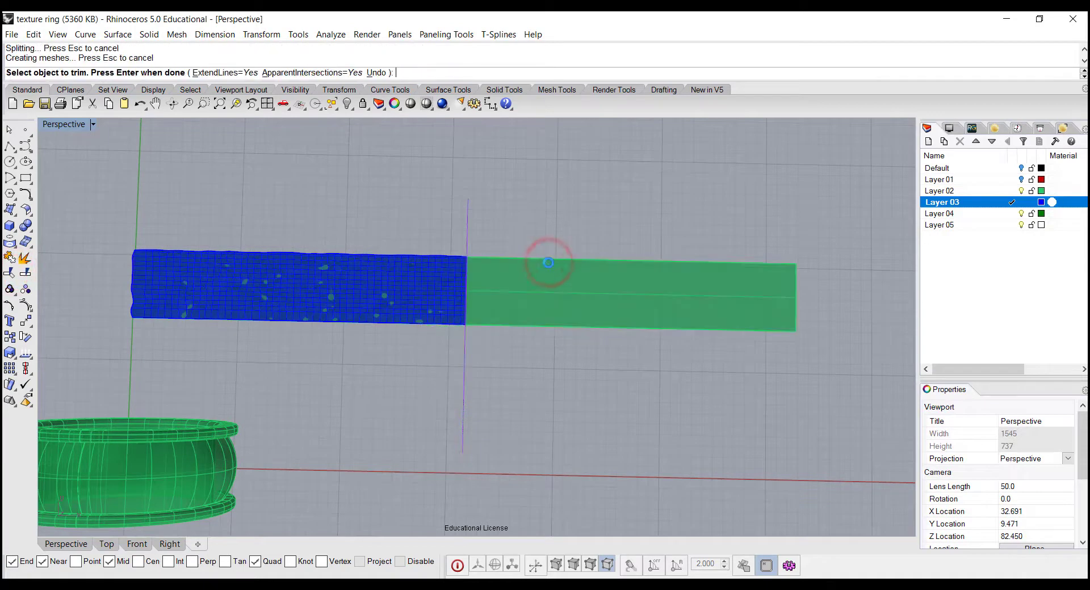
pyautogui.rightClick(592, 225)
# Step: Mirror a copy of the remaining heightfield half across the middle line to cover the strip's empty half
pyautogui.moveTo(572, 253); pyautogui.dragTo(565, 176, button='right')
pyautogui.click(424, 274)
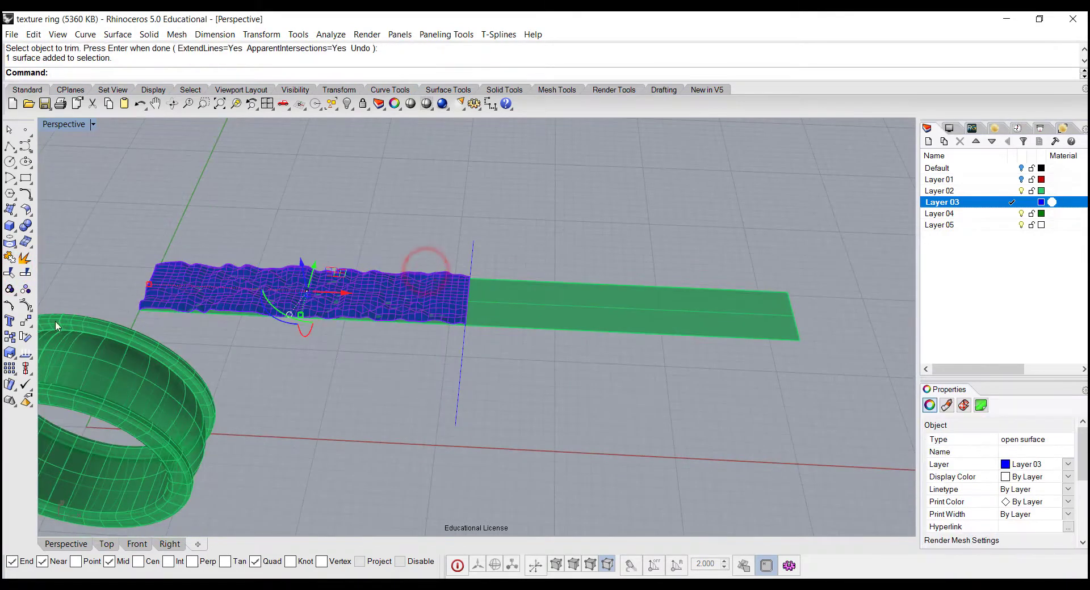
pyautogui.click(27, 325)
pyautogui.click(123, 327)
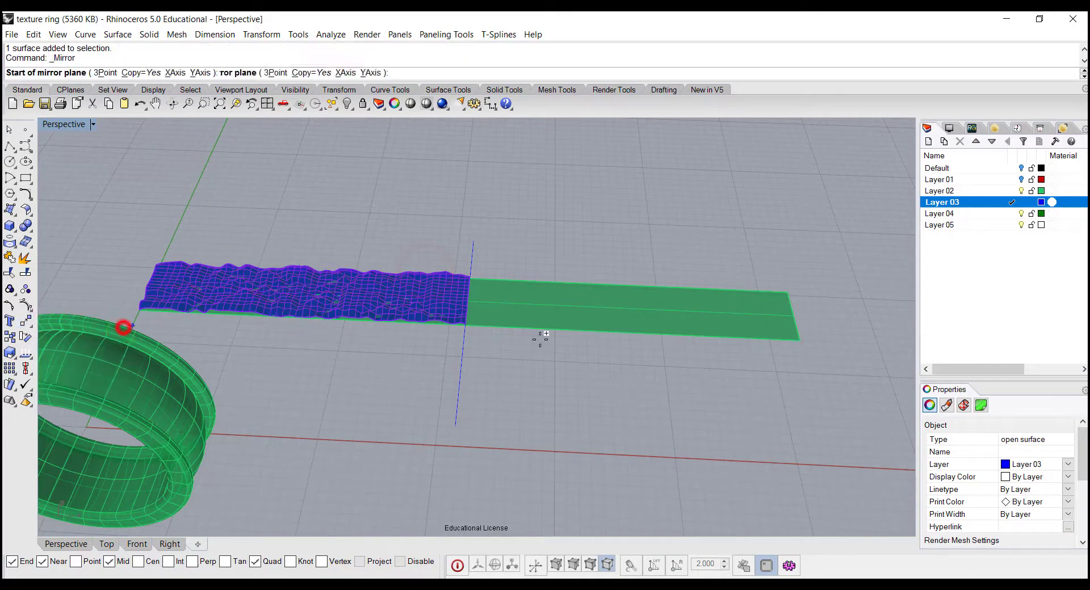
pyautogui.click(461, 344)
pyautogui.click(474, 244)
pyautogui.click(593, 214)
# Step: Switch the Perspective view to Rendered display and inspect the mirrored seam and the strip's ends
pyautogui.scroll(5, 449, 319)
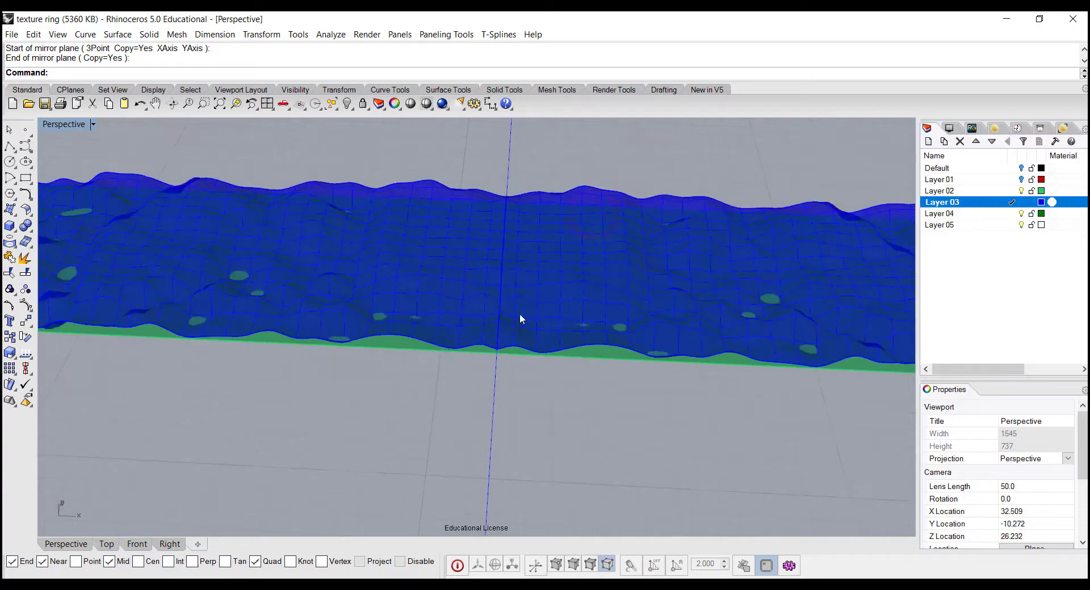
pyautogui.click(94, 125)
pyautogui.click(80, 177)
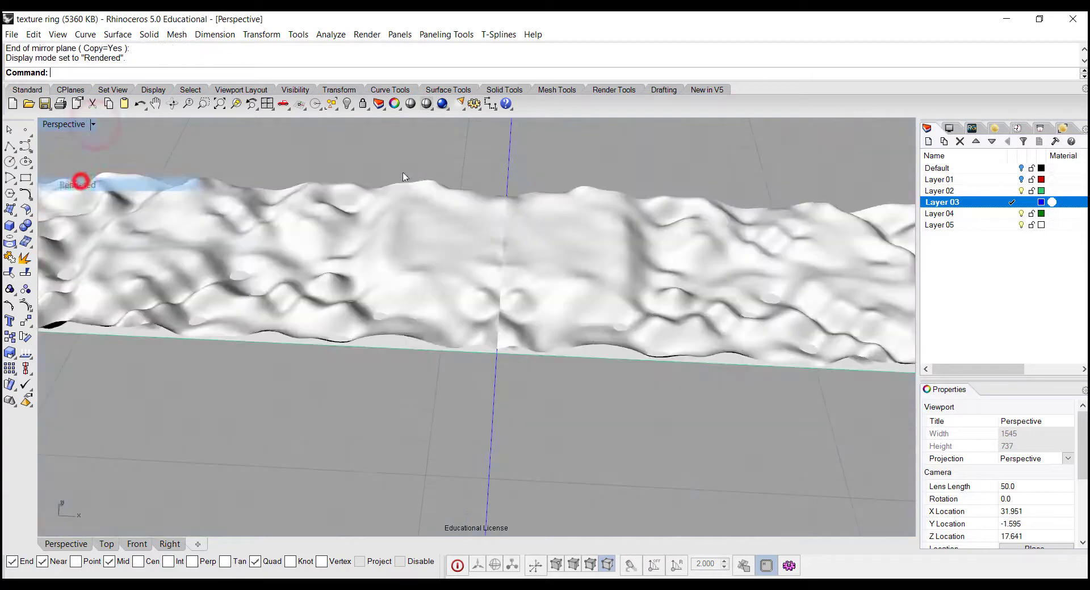
pyautogui.moveTo(433, 149); pyautogui.dragTo(776, 364, button='right')
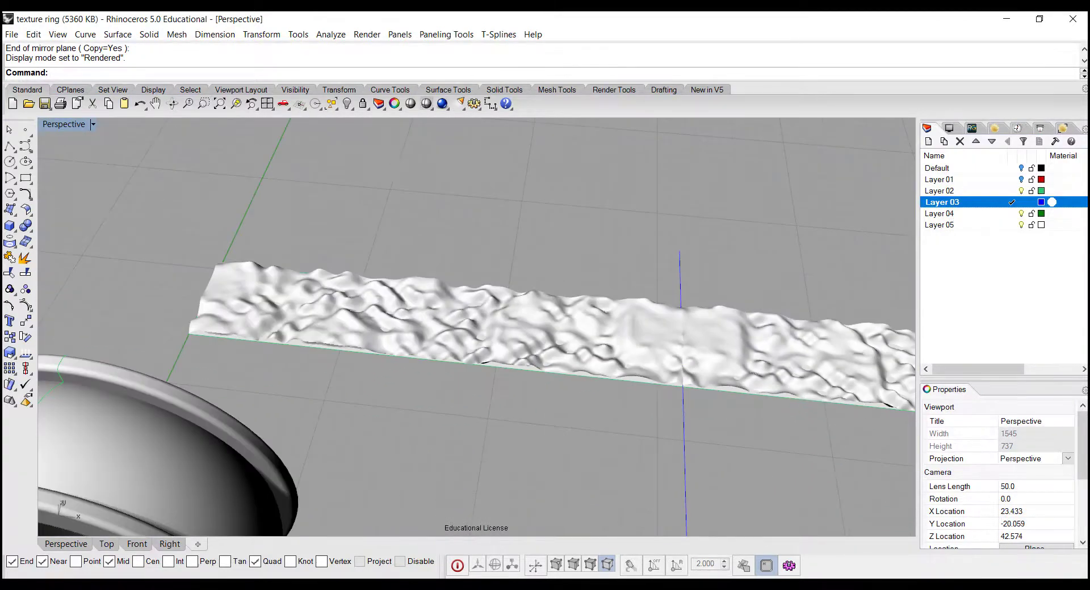
pyautogui.scroll(-5, 713, 326)
pyautogui.keyDown('shift'); pyautogui.moveTo(713, 326); pyautogui.dragTo(532, 282, button='right'); pyautogui.keyUp('shift')
pyautogui.moveTo(685, 367); pyautogui.dragTo(648, 365, button='right')
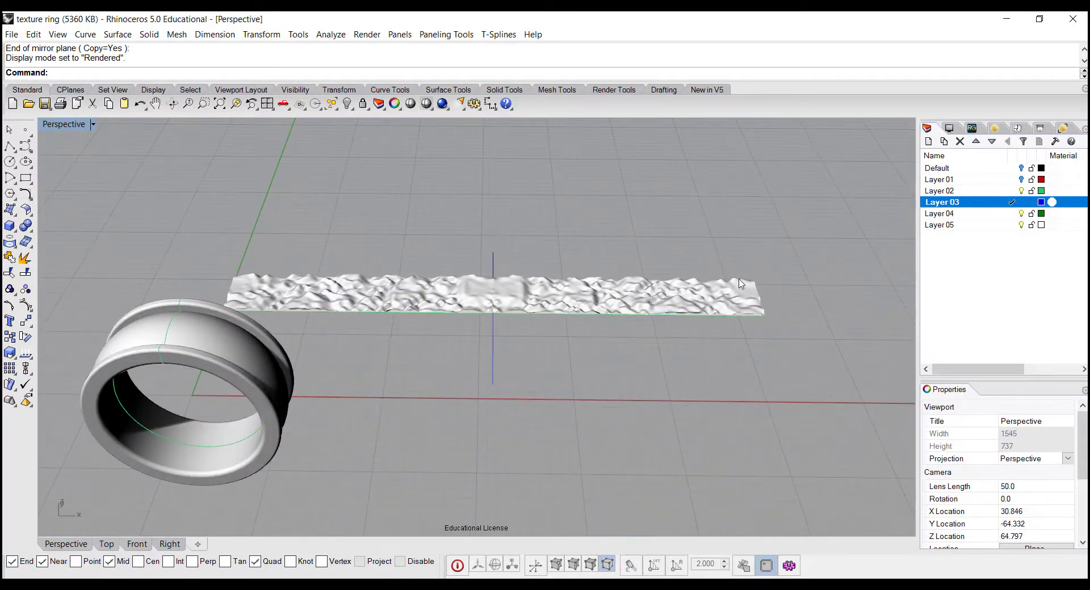
# Step: Join the two mirrored heightfield halves into one polysurface and inspect the seam
pyautogui.click(526, 277)
pyautogui.keyDown('shift'); pyautogui.click(458, 275); pyautogui.keyUp('shift')
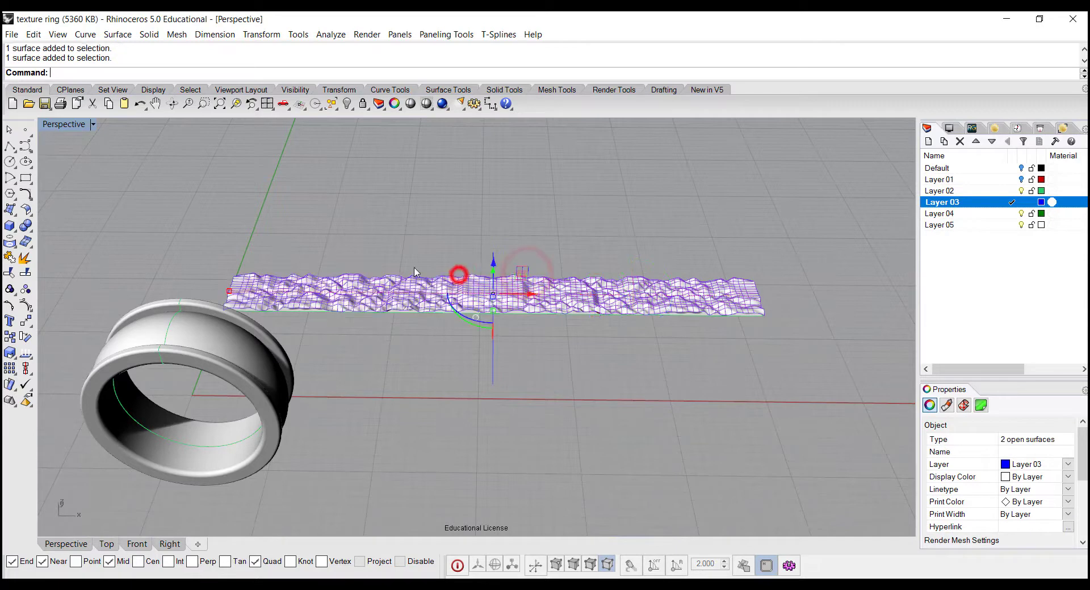
pyautogui.click(9, 259)
pyautogui.moveTo(598, 353)
pyautogui.mouseDown(button='right')
pyautogui.moveTo(524, 341)
pyautogui.moveTo(480, 289)
pyautogui.mouseUp(button='right')
pyautogui.scroll(5, 516, 311)
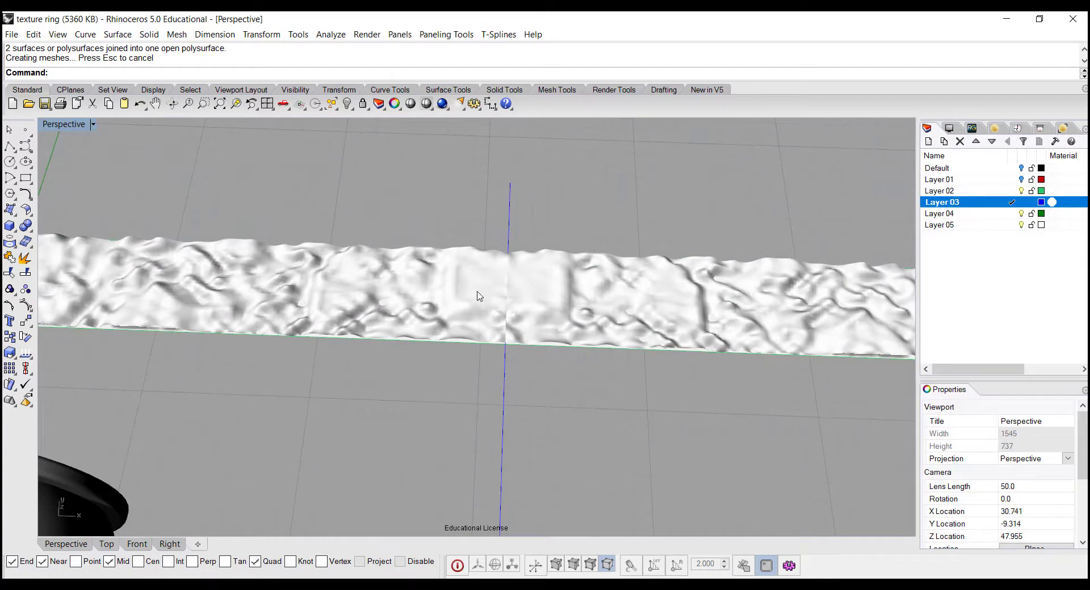
pyautogui.scroll(-5, 582, 301)
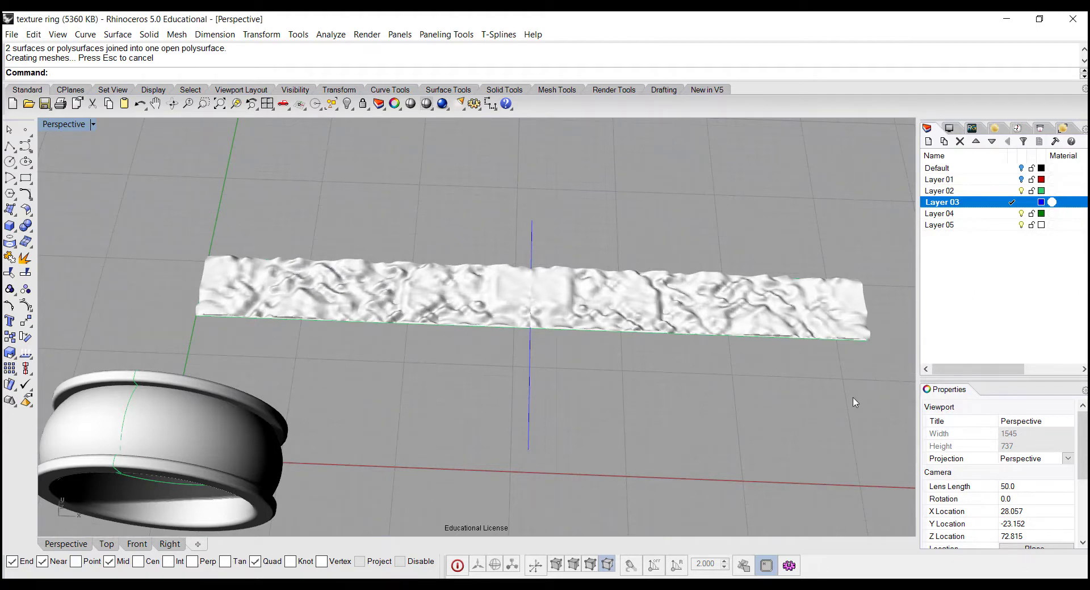
pyautogui.moveTo(797, 387); pyautogui.dragTo(744, 393, button='right')
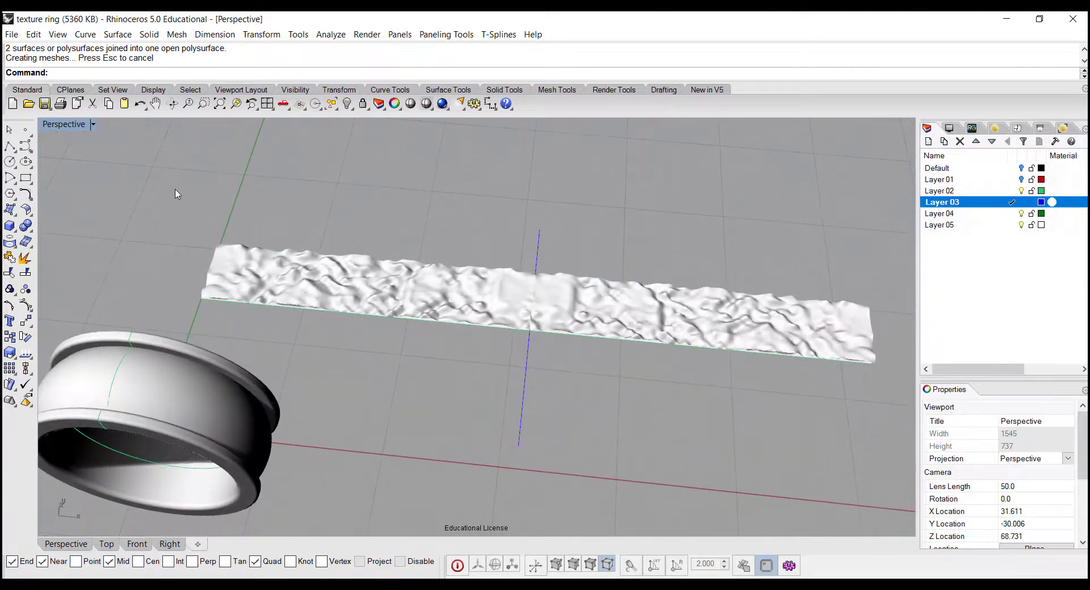
# Step: Return the Perspective view to Ghosted display and check the selection of the joined texture and the ring's surface
pyautogui.click(92, 125)
pyautogui.click(86, 200)
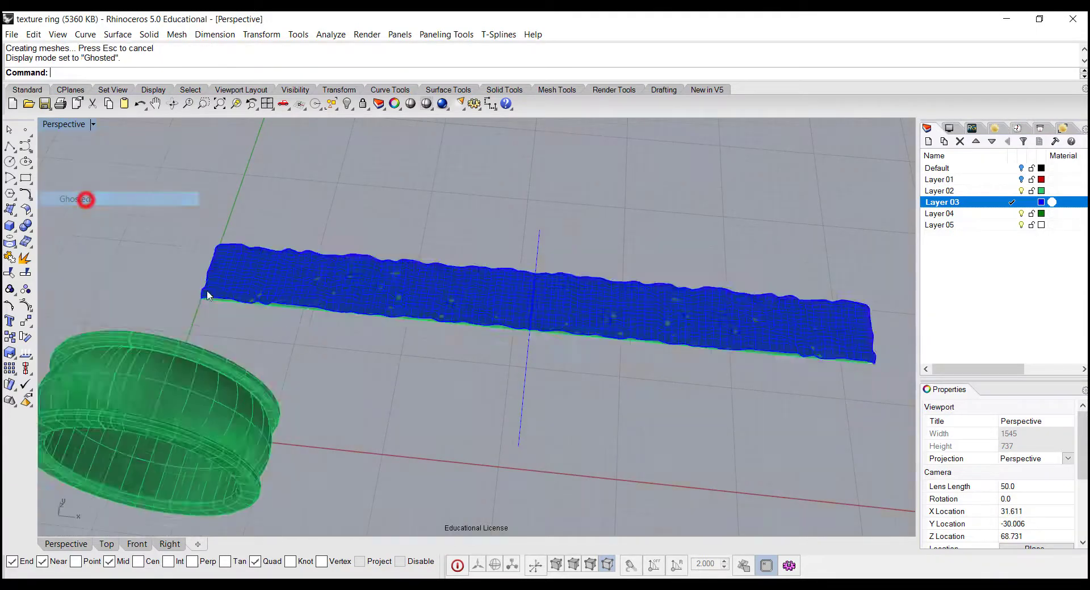
pyautogui.moveTo(396, 397); pyautogui.dragTo(468, 273, button='right')
pyautogui.click(400, 315)
pyautogui.click(369, 234)
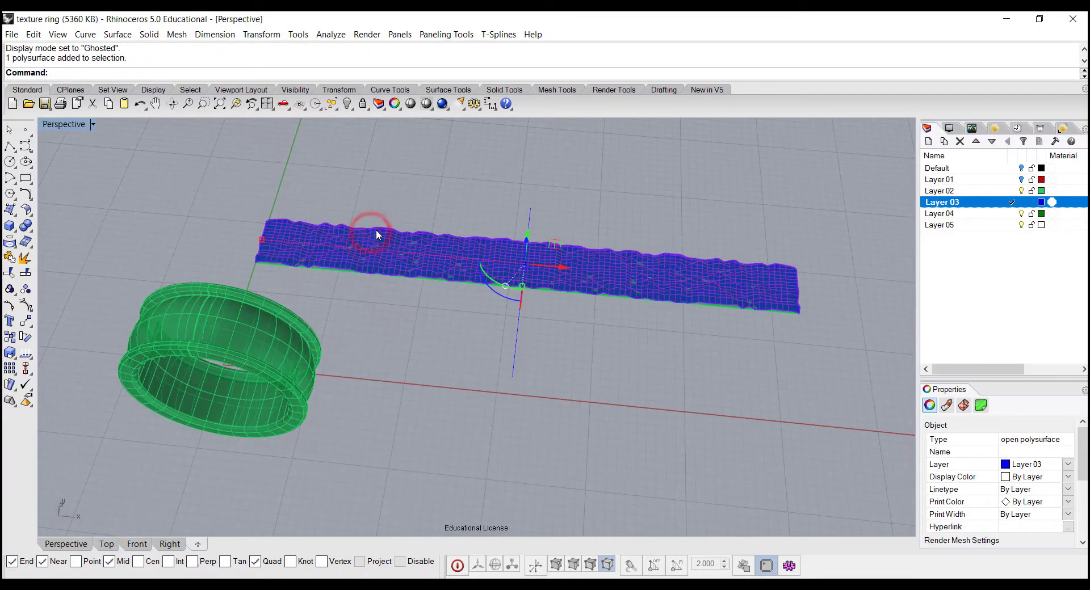
pyautogui.click(234, 325)
pyautogui.keyDown('shift'); pyautogui.click(231, 317); pyautogui.keyUp('shift')
pyautogui.click(367, 311)
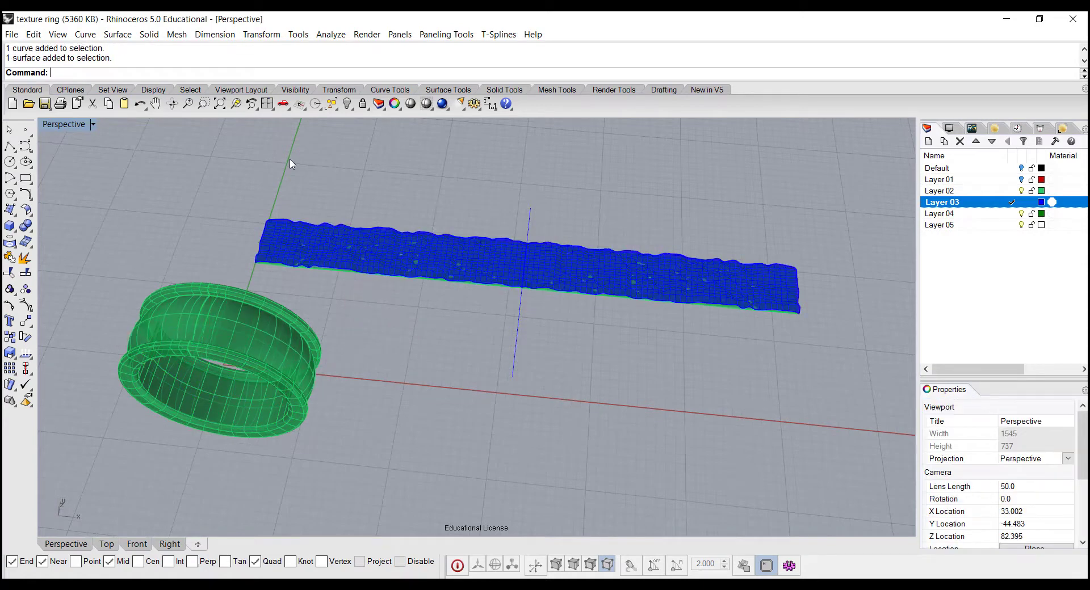
# Step: Try to flow a copy of the joined heightfield along the flat strip surface onto the ring's domed outer surface, using matching corners
pyautogui.click(265, 35)
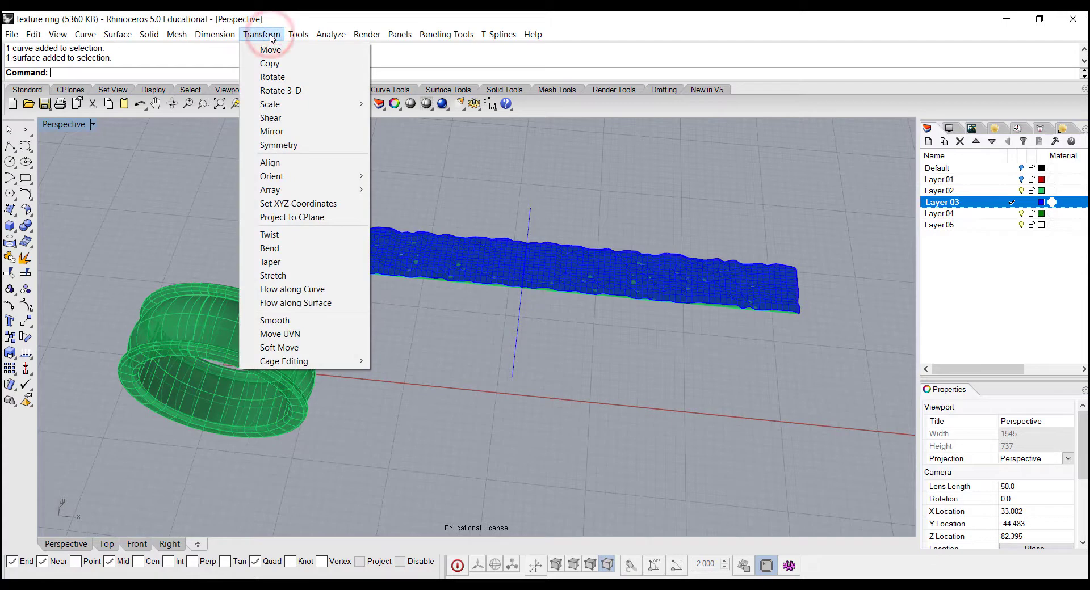
pyautogui.click(295, 305)
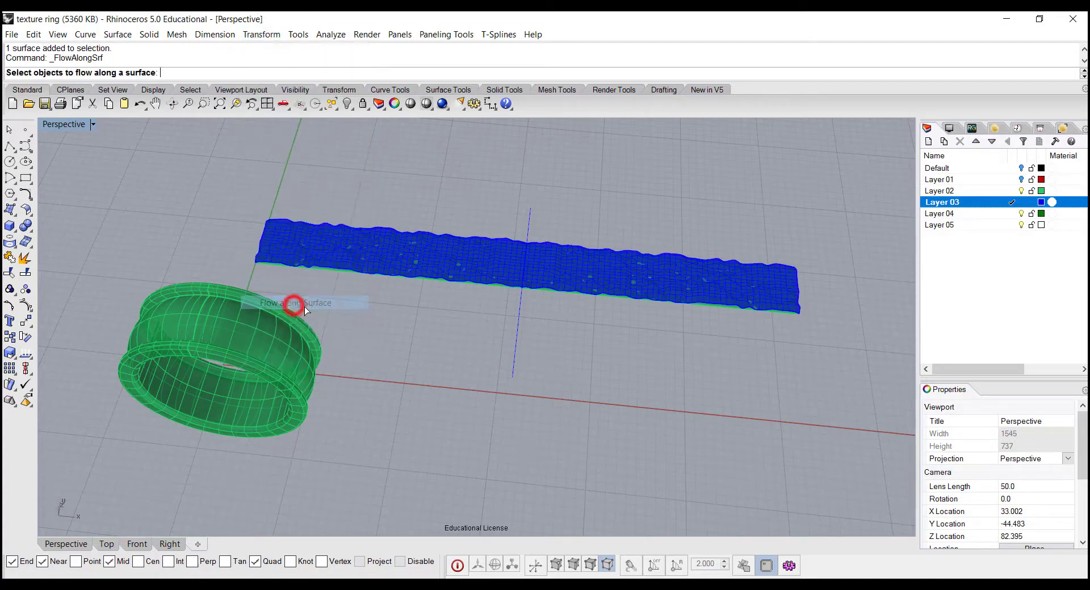
pyautogui.click(273, 254)
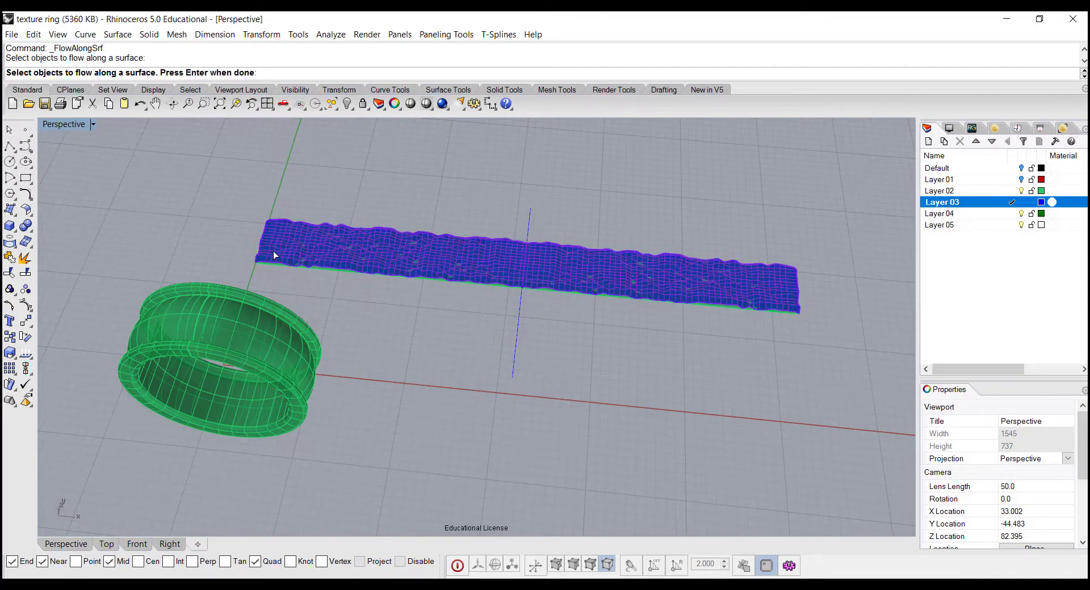
pyautogui.press('Return')
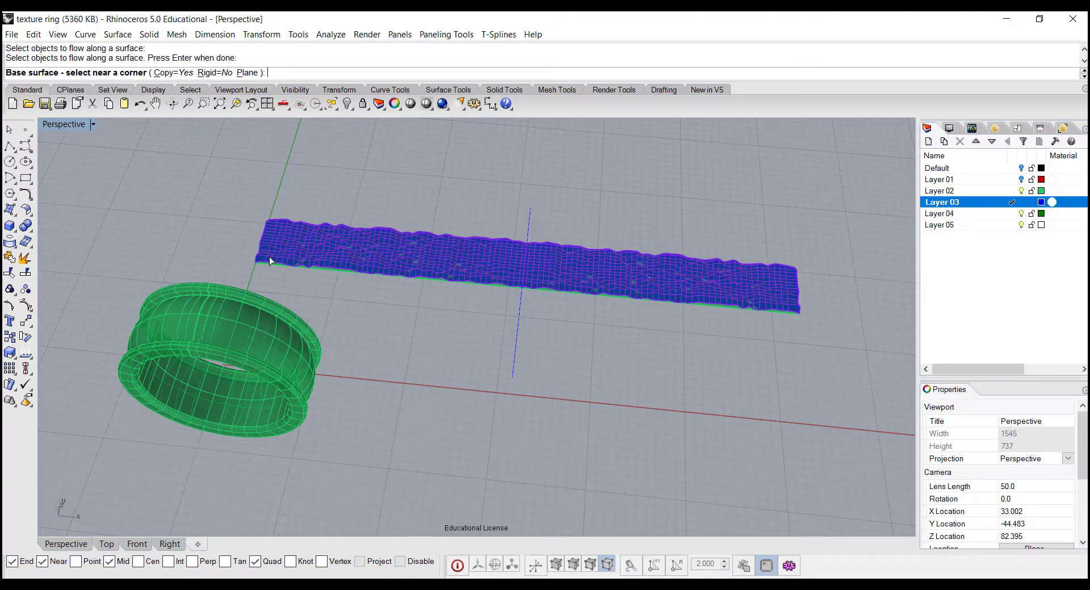
pyautogui.scroll(5, 268, 264)
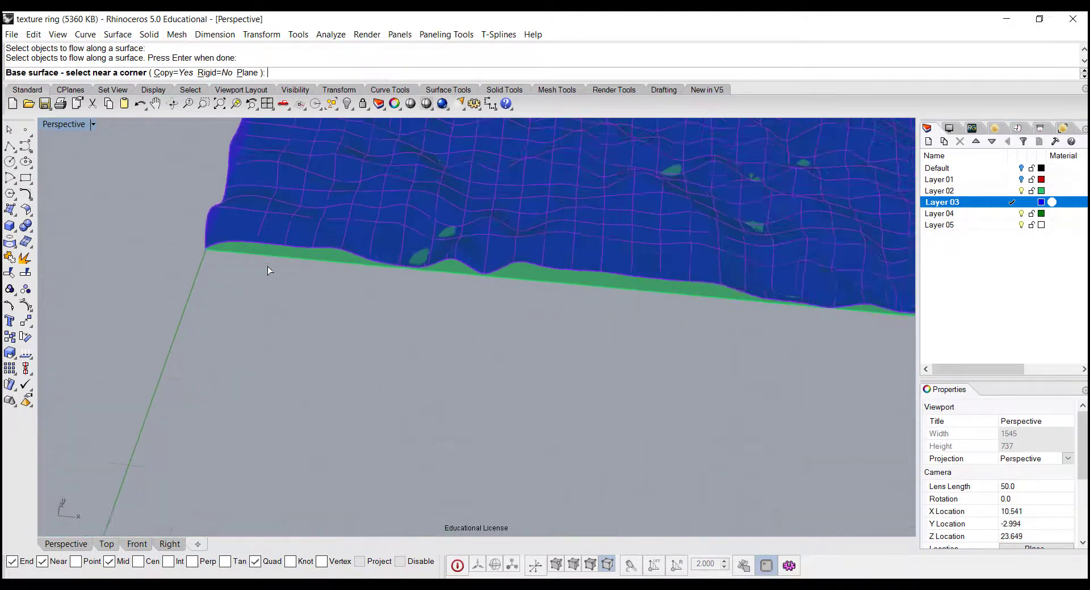
pyautogui.scroll(-5, 269, 262)
pyautogui.click(268, 248)
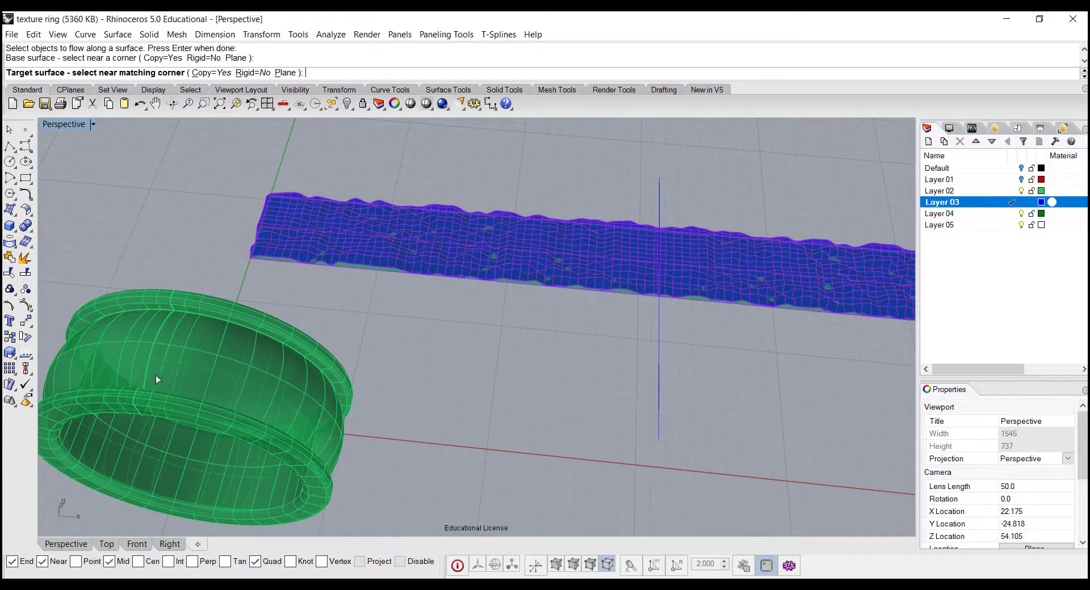
pyautogui.moveTo(158, 379); pyautogui.dragTo(171, 332, button='right')
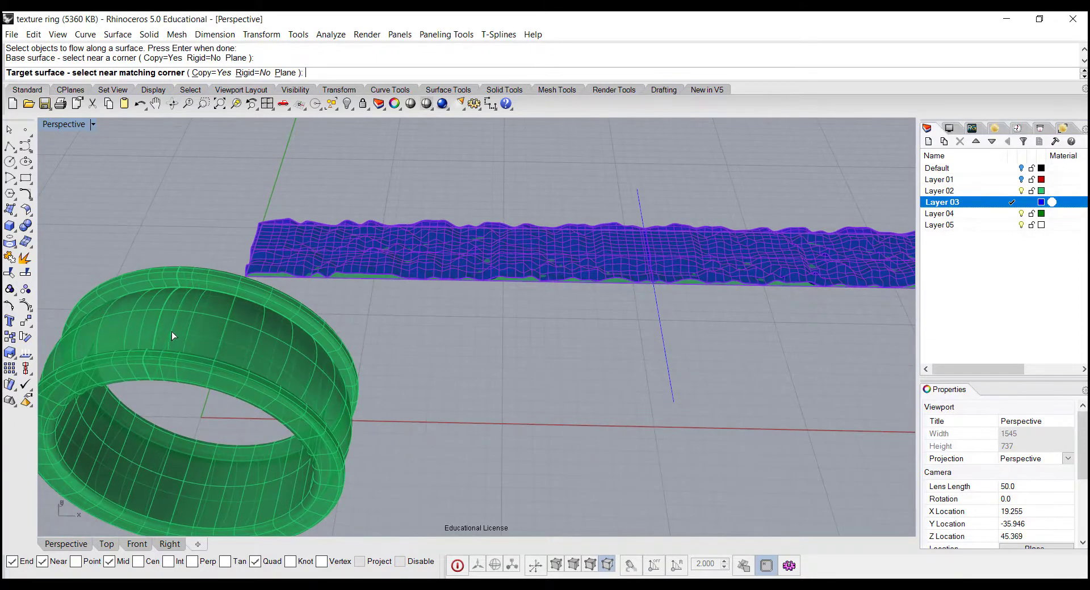
pyautogui.click(171, 335)
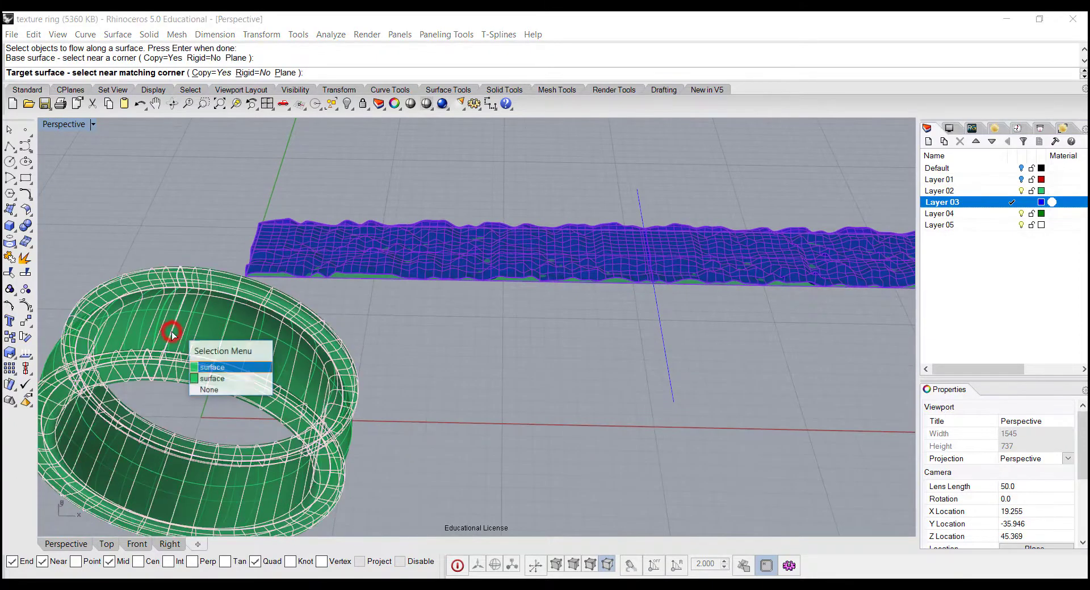
pyautogui.click(193, 377)
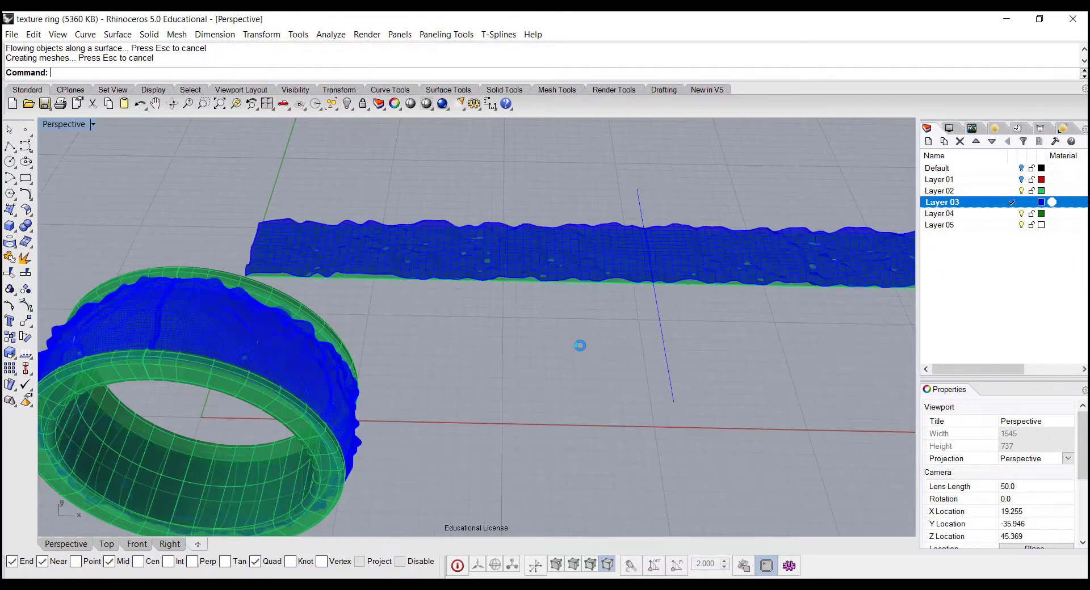
# Step: Examine the seam where the texture's ends meet on the ring and compare the flat heightfield's far end with the strip's edge
pyautogui.keyDown('shift'); pyautogui.moveTo(583, 335); pyautogui.dragTo(818, 264, button='right'); pyautogui.keyUp('shift')
pyautogui.moveTo(510, 282); pyautogui.dragTo(509, 337, button='right')
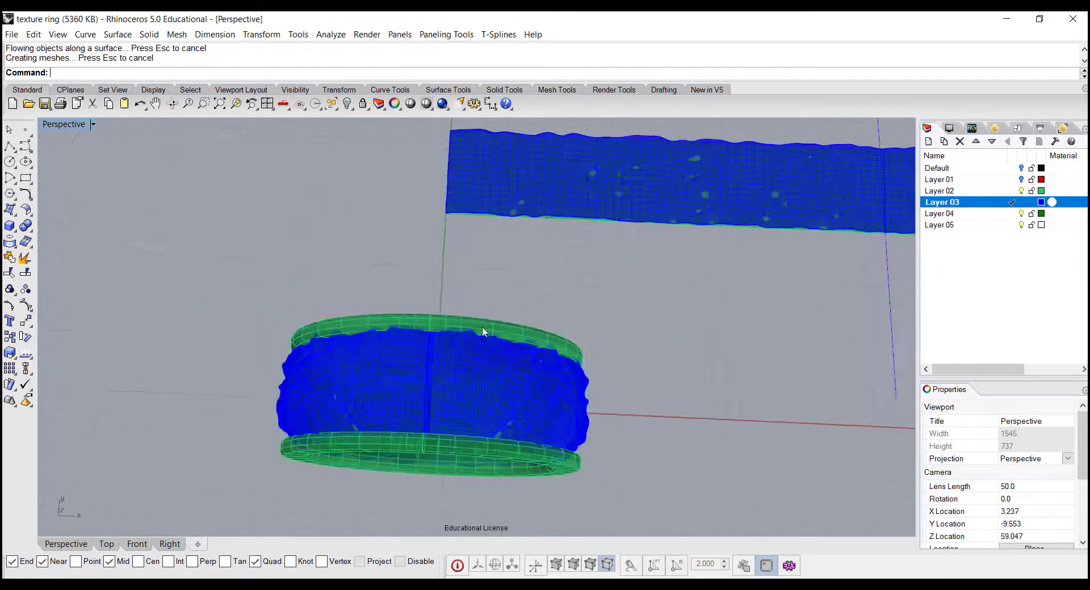
pyautogui.scroll(6, 461, 378)
pyautogui.moveTo(481, 429); pyautogui.dragTo(491, 381, button='right')
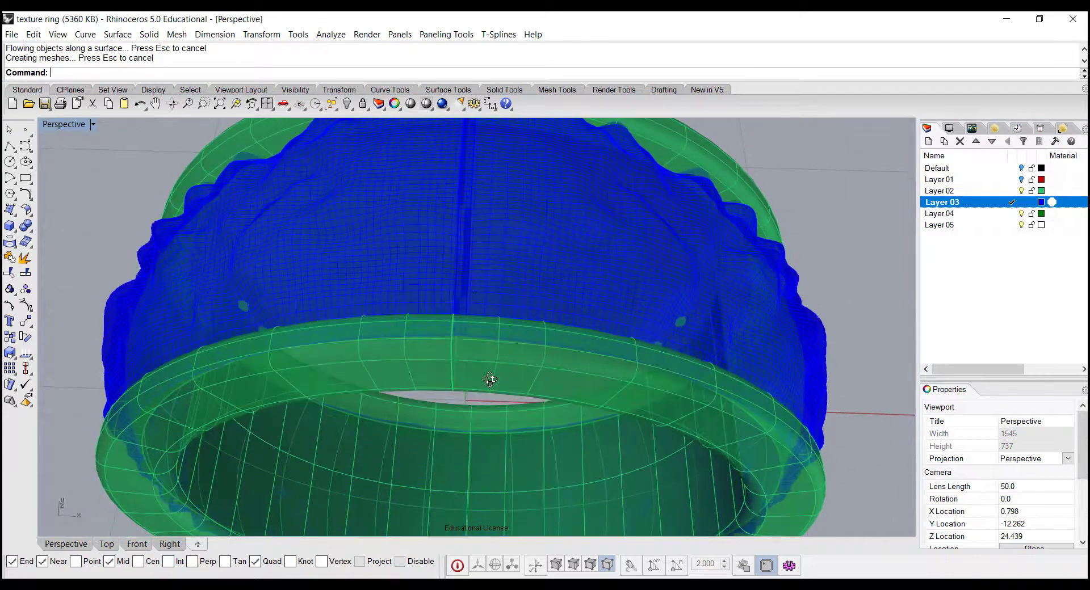
pyautogui.moveTo(468, 291); pyautogui.dragTo(465, 242, button='right')
pyautogui.scroll(5, 437, 246)
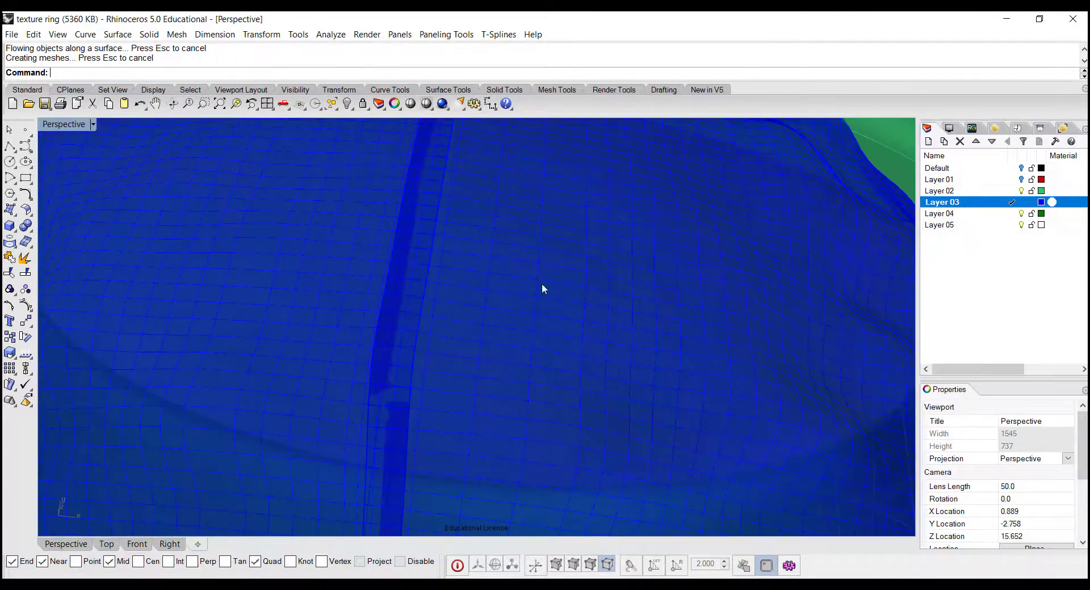
pyautogui.scroll(-5, 653, 312)
pyautogui.keyDown('shift'); pyautogui.moveTo(737, 270); pyautogui.dragTo(613, 314, button='right'); pyautogui.keyUp('shift')
pyautogui.scroll(-3, 660, 316)
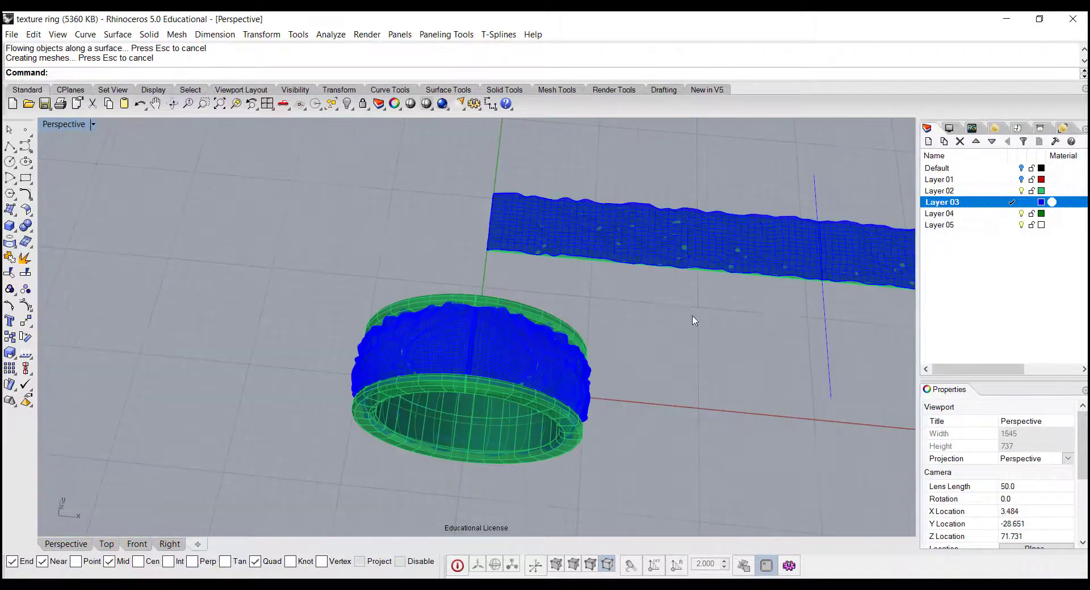
pyautogui.scroll(5, 693, 382)
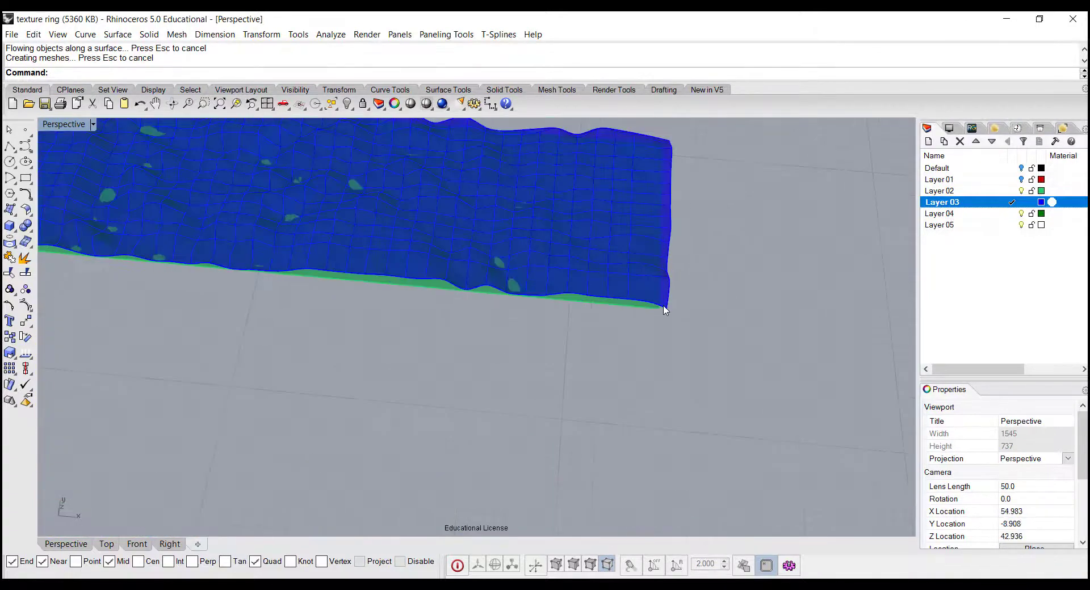
pyautogui.scroll(3, 666, 309)
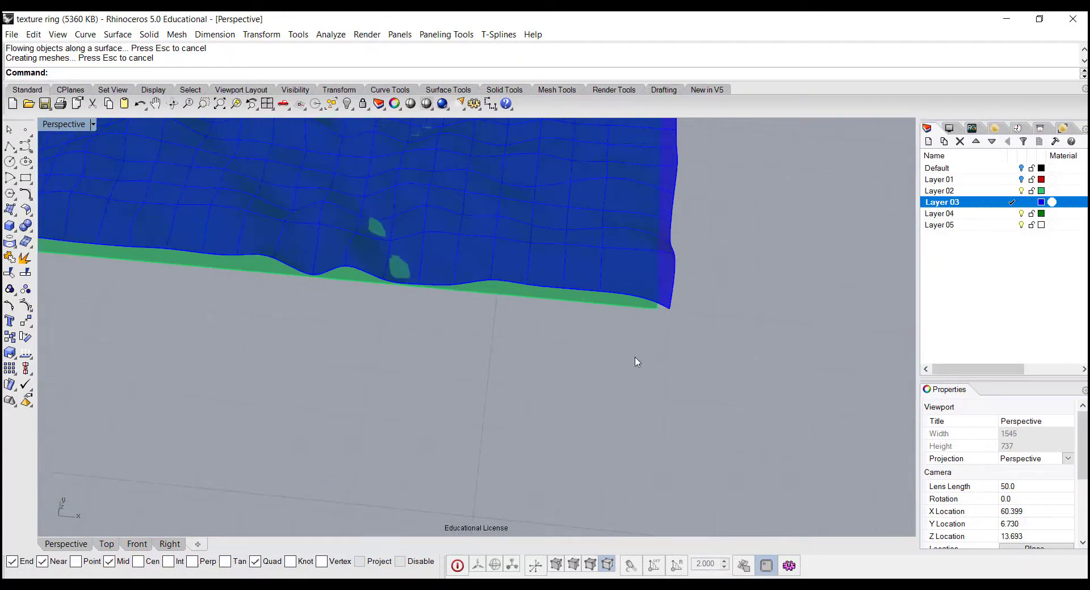
# Step: In the Top view, scale the flat heightfield lengthwise with Scale1D from its origin-side corner so its far end snaps to the strip surface's end
pyautogui.click(629, 316)
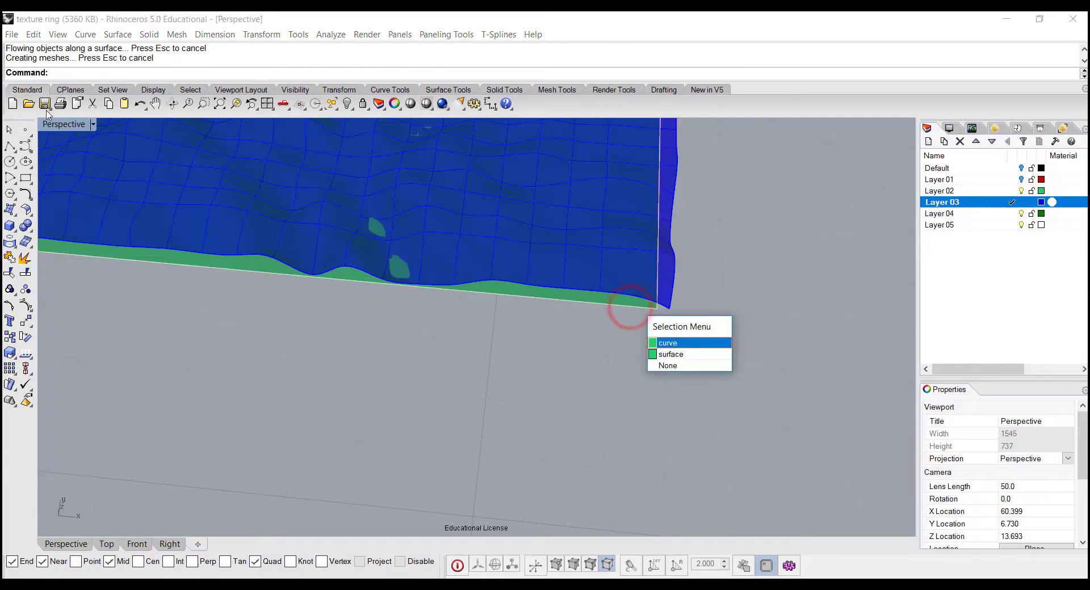
pyautogui.click(669, 340)
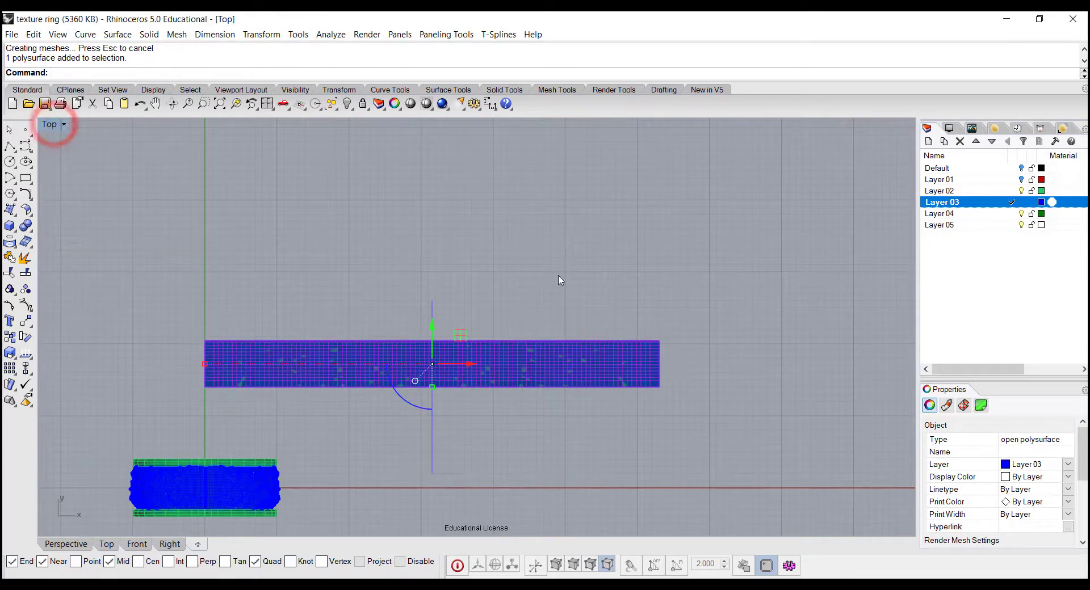
pyautogui.click(557, 275)
pyautogui.moveTo(553, 343); pyautogui.dragTo(550, 303, button='right')
pyautogui.click(549, 304)
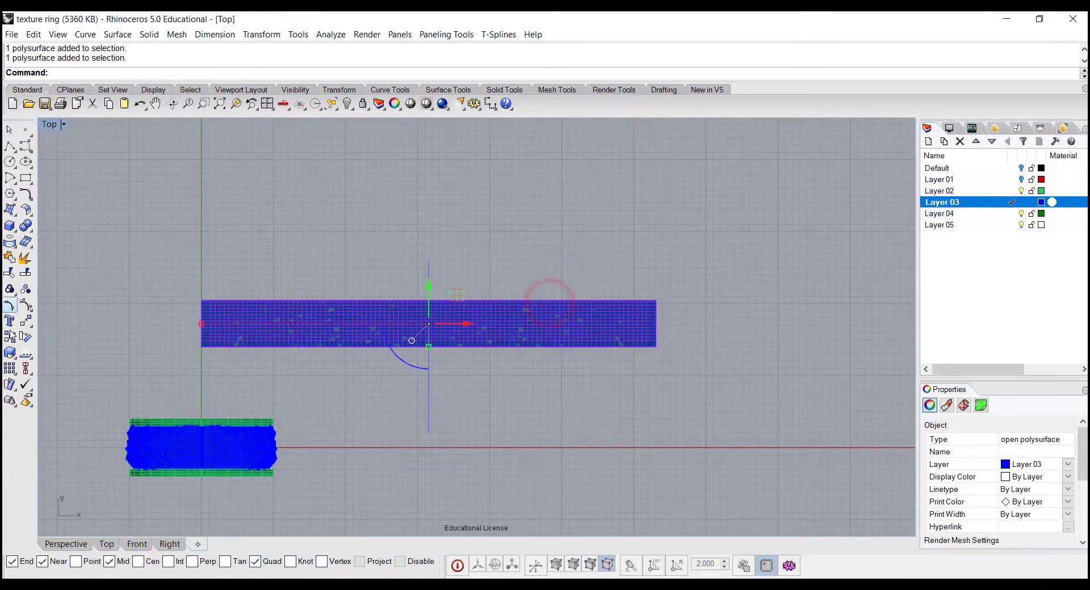
pyautogui.click(10, 355)
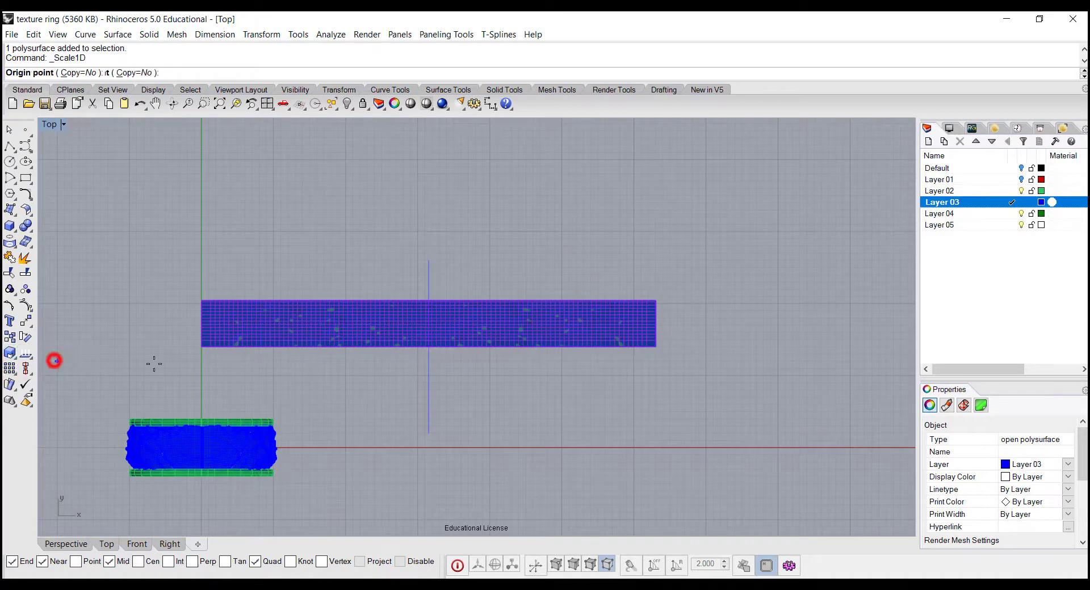
pyautogui.click(200, 347)
pyautogui.scroll(6, 613, 365)
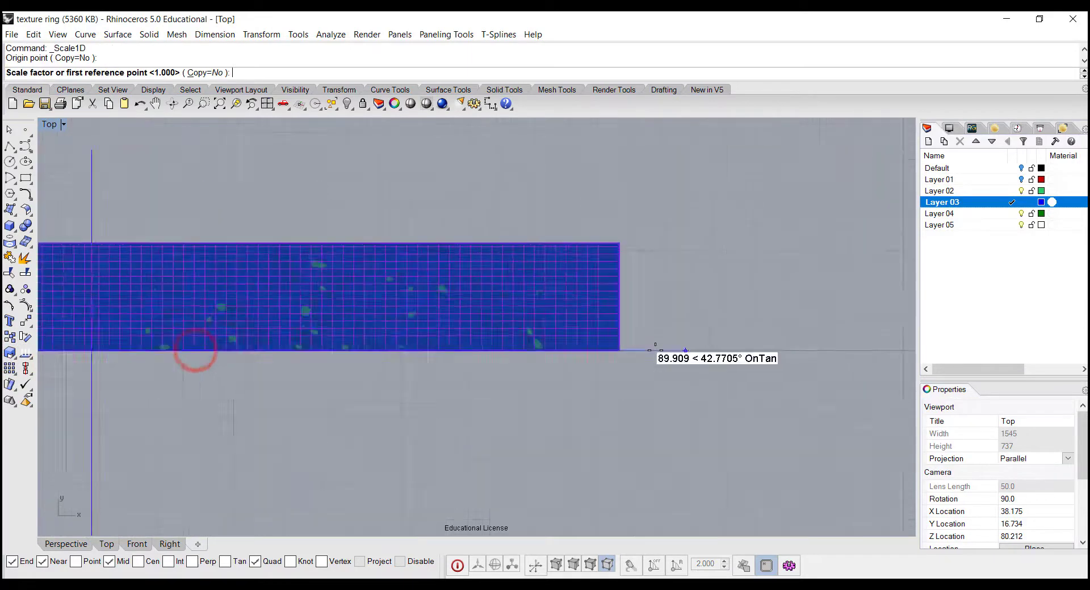
pyautogui.scroll(4, 587, 358)
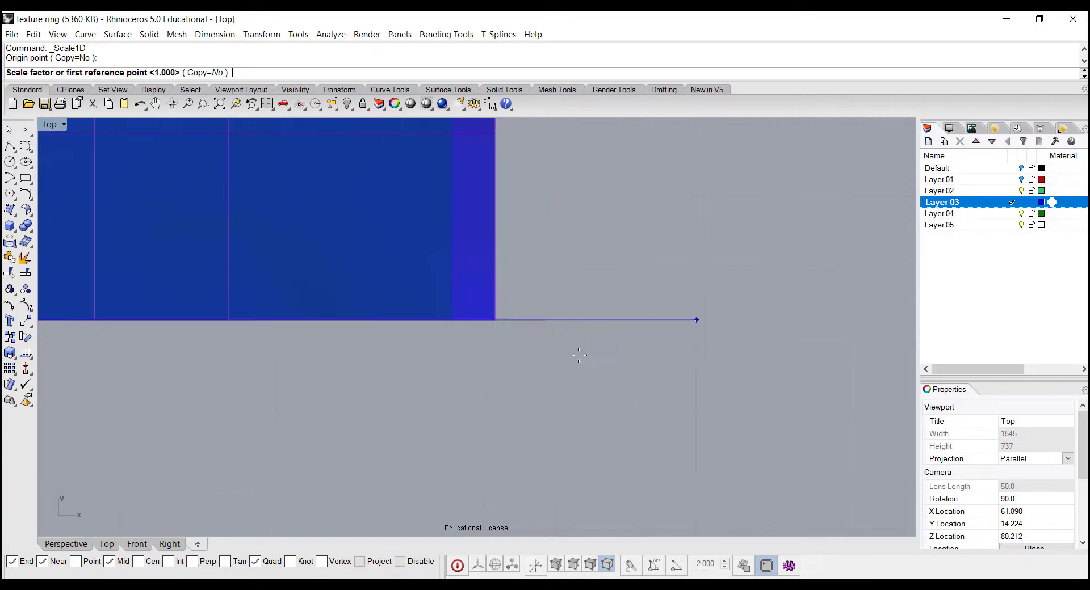
pyautogui.click(495, 320)
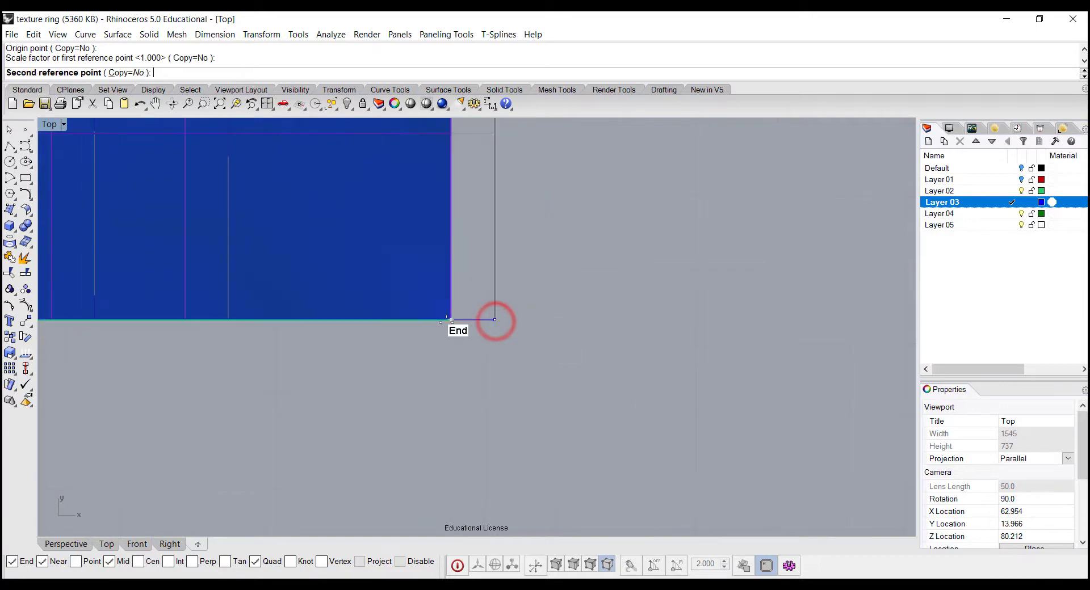
pyautogui.click(447, 322)
pyautogui.scroll(-6, 499, 404)
pyautogui.scroll(-3, 499, 405)
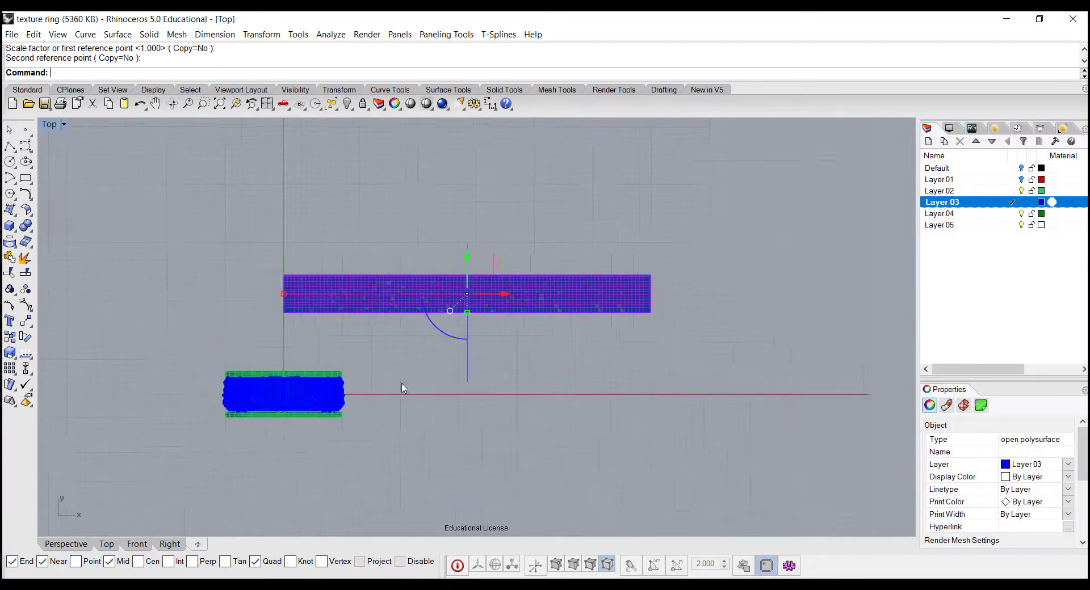
# Step: Delete the flowed texture polysurface from around the ring
pyautogui.scroll(4, 362, 398)
pyautogui.scroll(1, 321, 385)
pyautogui.click(320, 379)
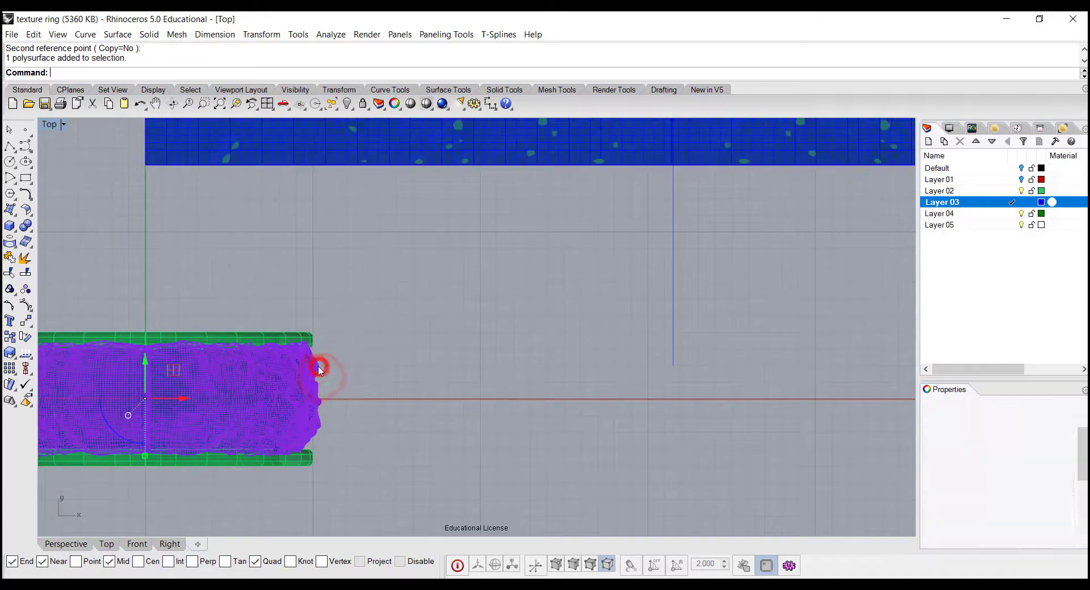
pyautogui.press('Delete')
pyautogui.scroll(-4, 356, 333)
pyautogui.moveTo(363, 323); pyautogui.dragTo(340, 369, button='right')
pyautogui.scroll(-2, 429, 305)
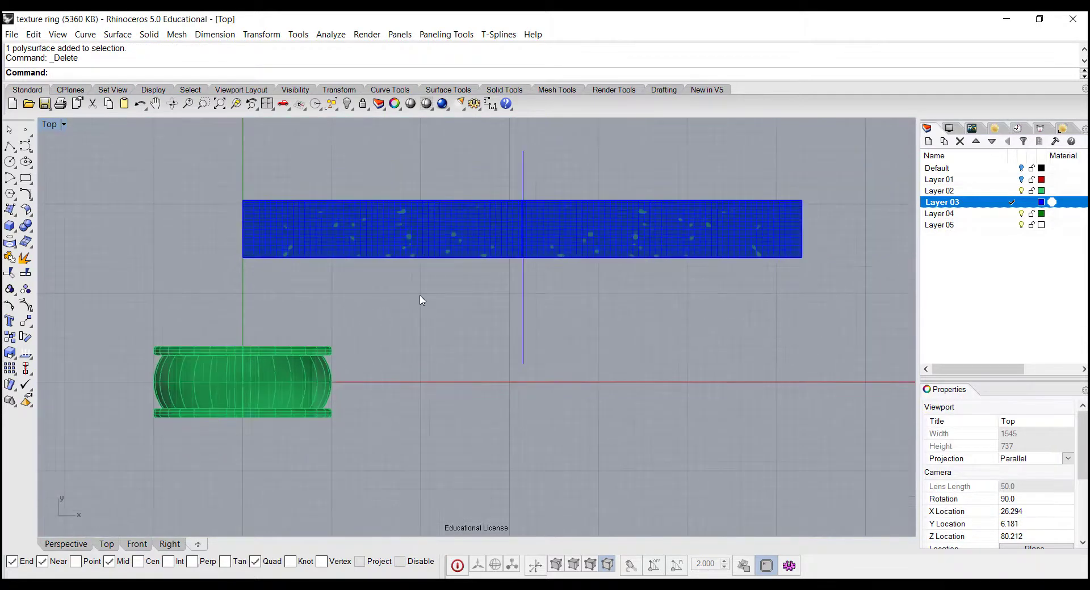
# Step: Flow a copy of the rescaled heightfield along the flat strip surface onto the ring's domed surface, picking matching corners in the Top view
pyautogui.click(269, 34)
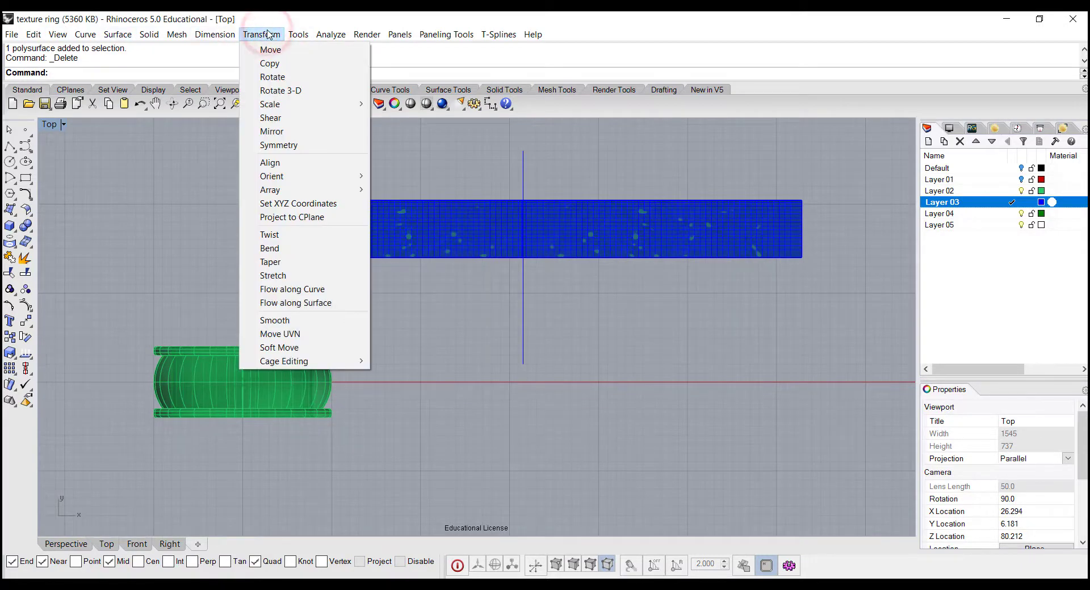
pyautogui.click(298, 307)
pyautogui.click(261, 257)
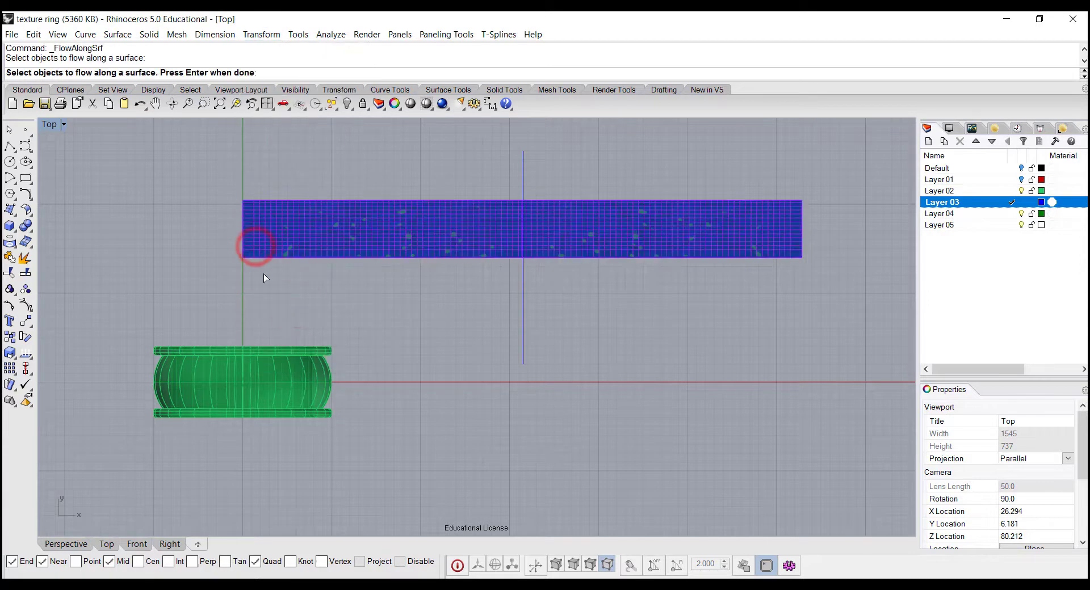
pyautogui.press('Return')
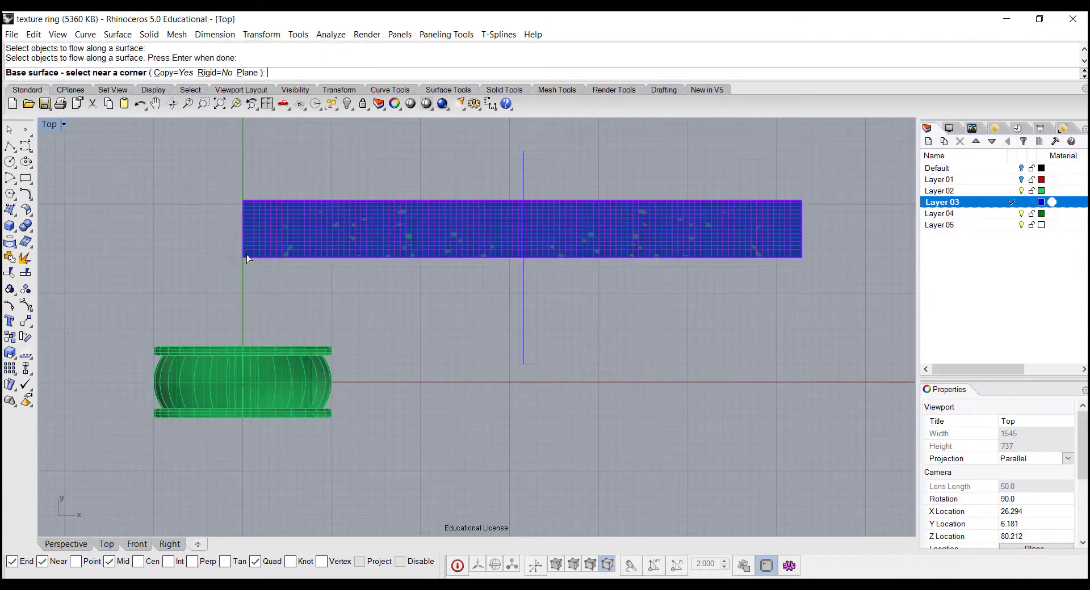
pyautogui.click(247, 257)
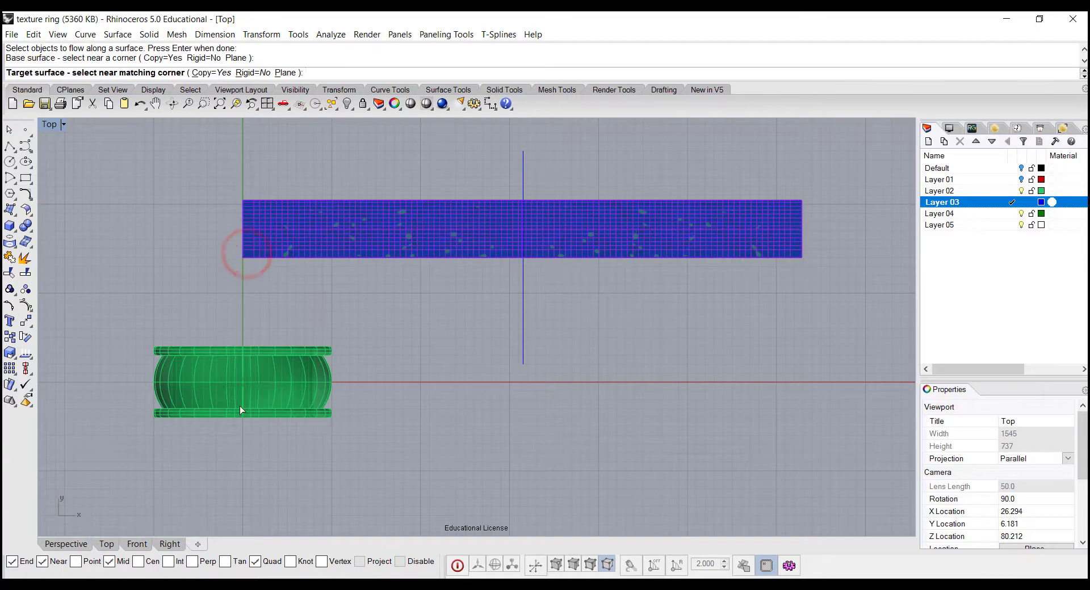
pyautogui.scroll(3, 256, 410)
pyautogui.scroll(3, 255, 413)
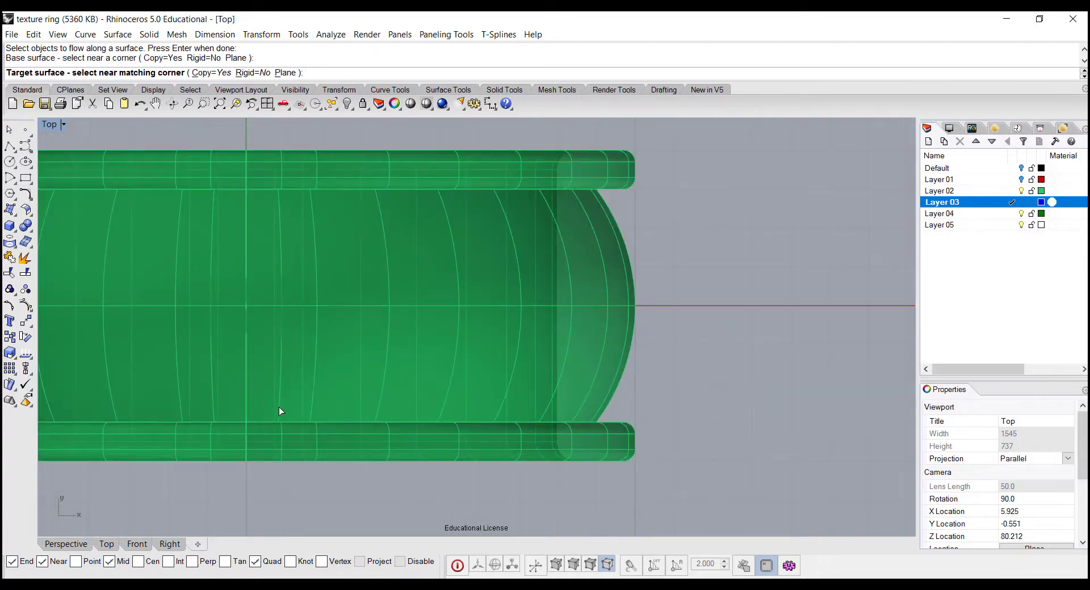
pyautogui.click(279, 407)
# Step: Hide the flat heightfield together with the strip surface and its curves, leaving only the ring displayed
pyautogui.scroll(-6, 453, 359)
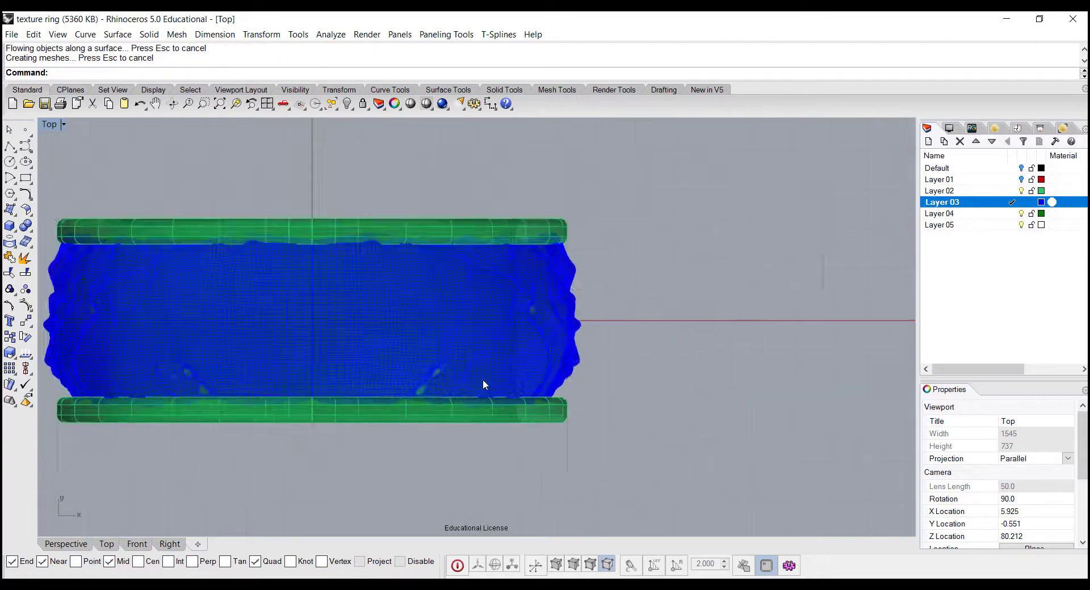
pyautogui.moveTo(644, 364); pyautogui.dragTo(540, 398, button='right')
pyautogui.scroll(-3, 619, 380)
pyautogui.scroll(-4, 633, 222)
pyautogui.moveTo(675, 287); pyautogui.dragTo(551, 300, button='right')
pyautogui.moveTo(752, 269); pyautogui.dragTo(494, 133)
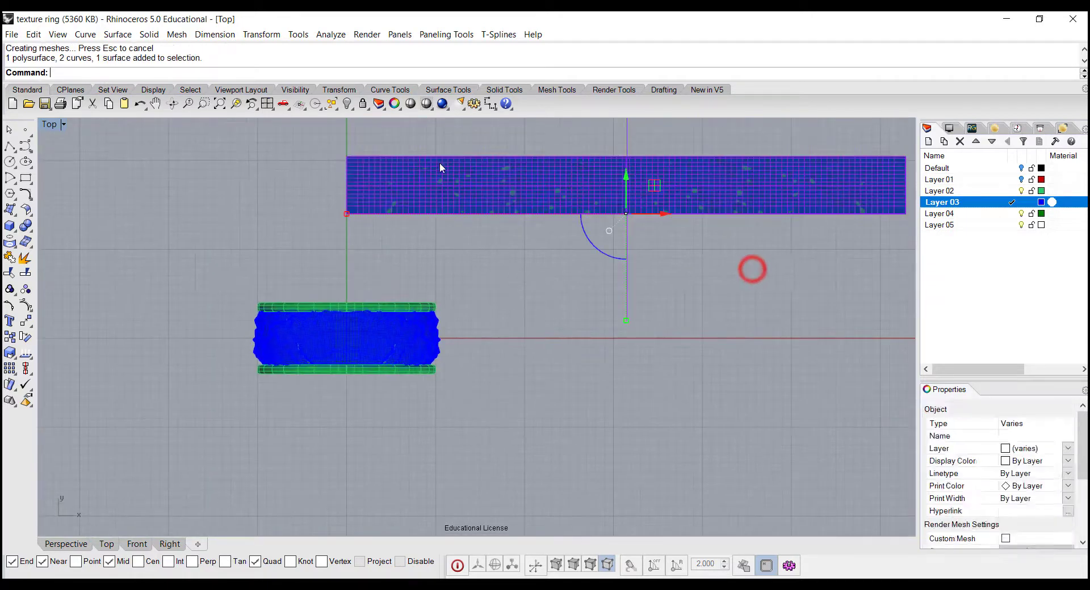
pyautogui.click(347, 104)
pyautogui.moveTo(482, 329); pyautogui.dragTo(467, 284, button='right')
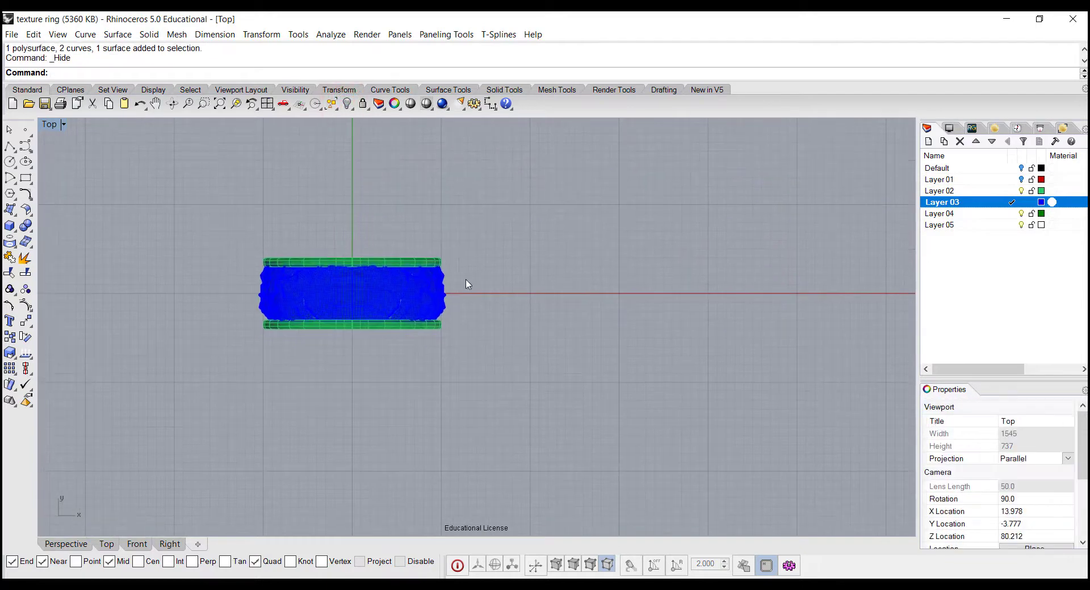
# Step: Switch to a maximized Perspective view and inspect the textured ring from the side
pyautogui.doubleClick(49, 127)
pyautogui.doubleClick(491, 127)
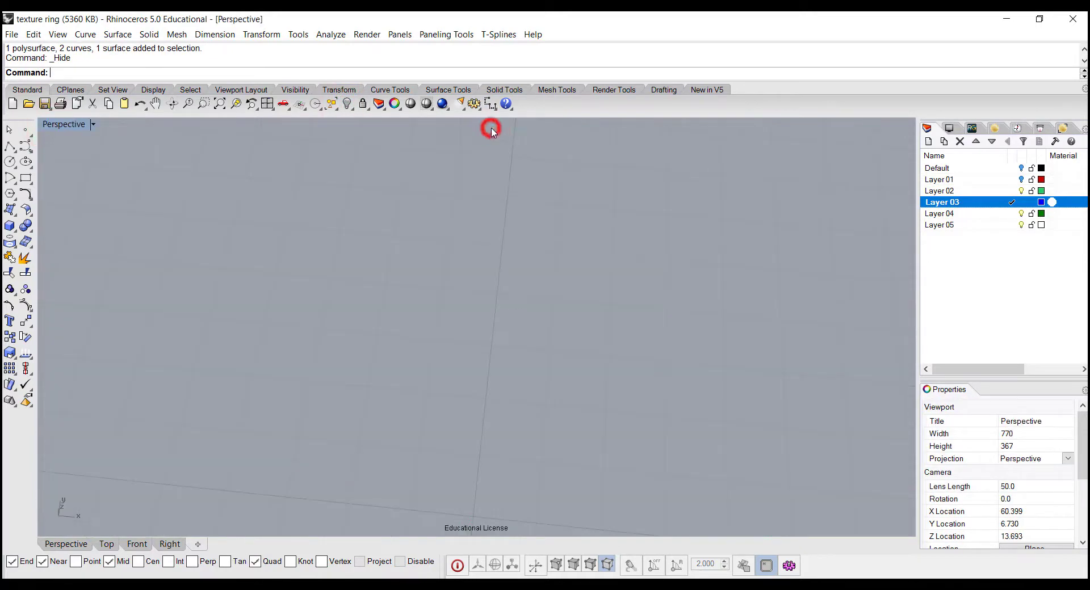
pyautogui.moveTo(428, 338)
pyautogui.mouseDown(button='right')
pyautogui.moveTo(243, 341)
pyautogui.moveTo(479, 373)
pyautogui.moveTo(509, 319)
pyautogui.moveTo(469, 339)
pyautogui.moveTo(564, 263)
pyautogui.moveTo(611, 257)
pyautogui.moveTo(442, 327)
pyautogui.mouseUp(button='right')
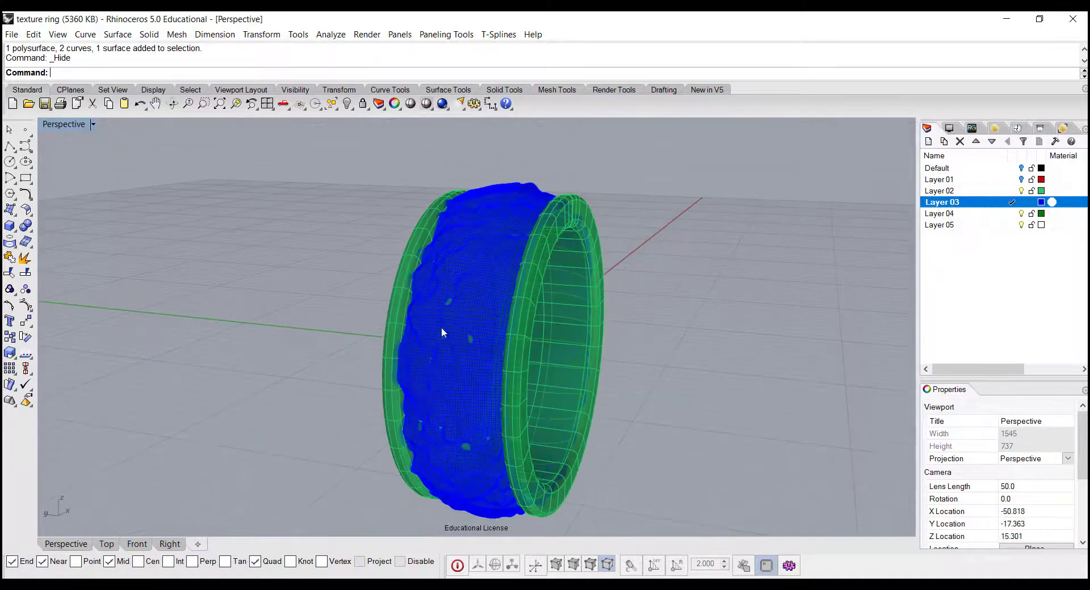
# Step: Delete the domed base surface that pokes through the texture around the ring
pyautogui.scroll(5, 475, 310)
pyautogui.click(532, 373)
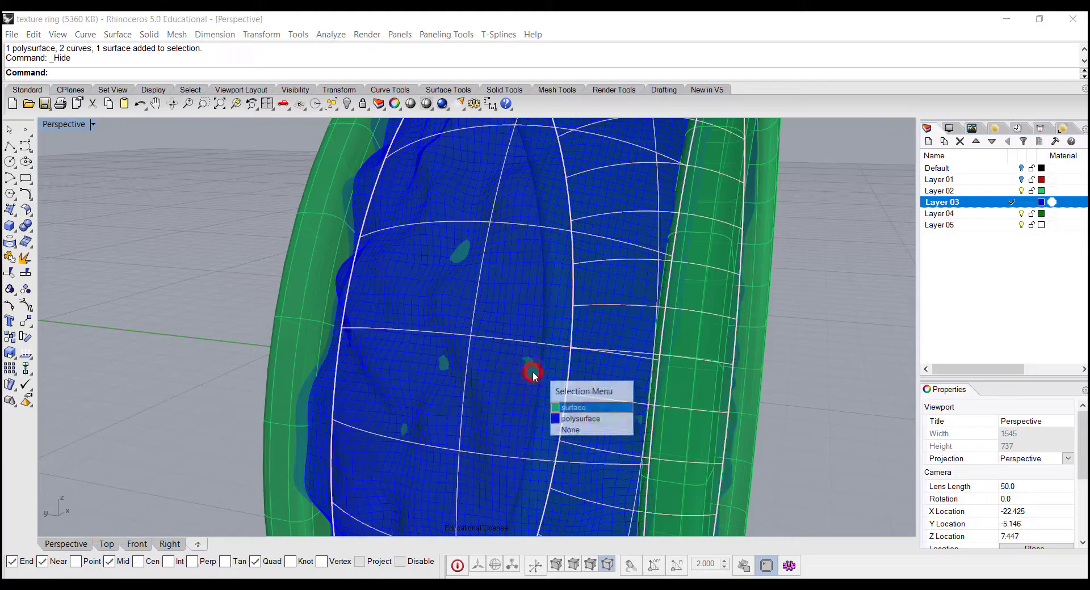
pyautogui.click(557, 405)
pyautogui.press('Delete')
# Step: Trim the texture's overhanging edges on both sides, using the ring's outer band surface as the cutting object
pyautogui.moveTo(560, 390); pyautogui.dragTo(575, 365, button='right')
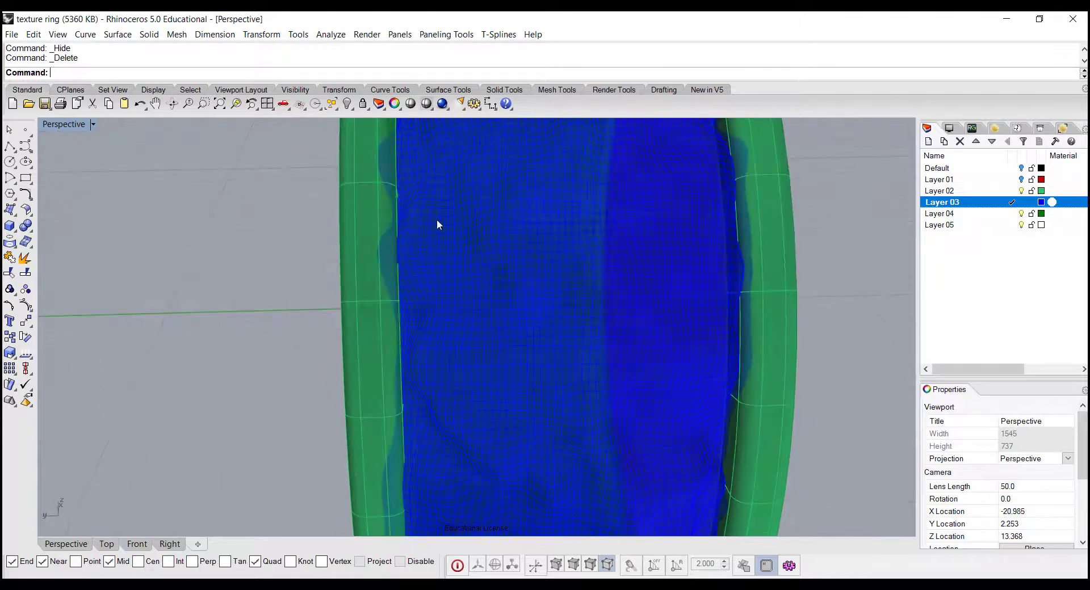
pyautogui.click(440, 244)
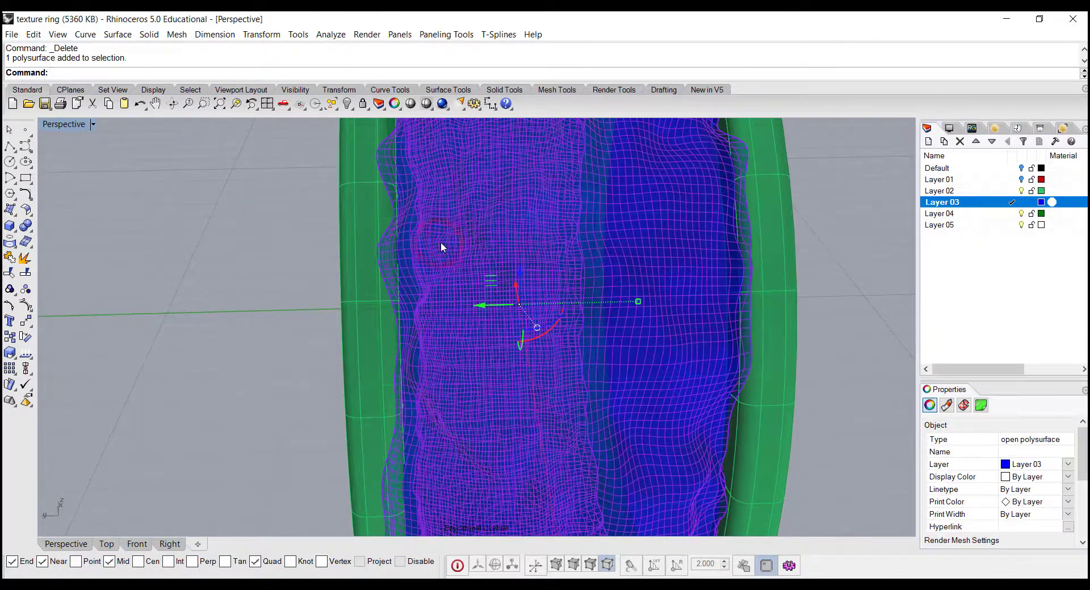
pyautogui.click(315, 233)
pyautogui.click(358, 230)
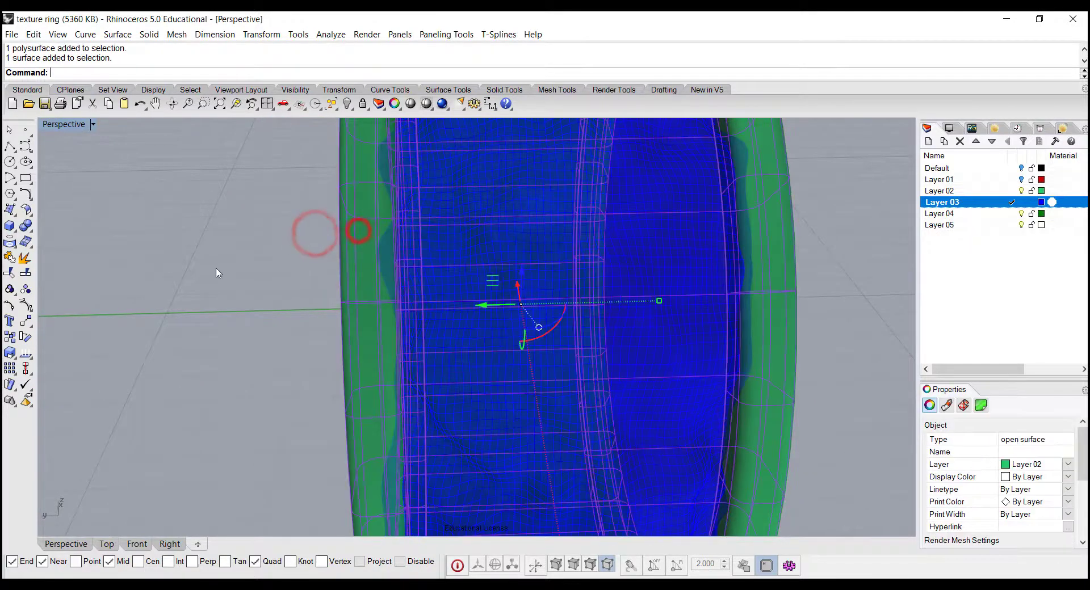
pyautogui.click(8, 274)
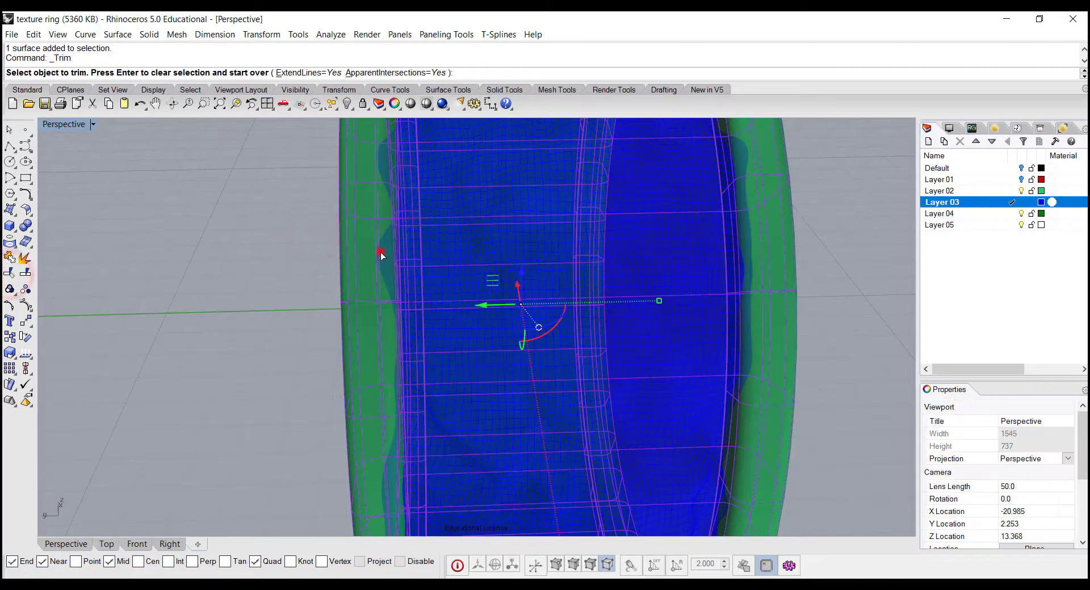
pyautogui.click(380, 253)
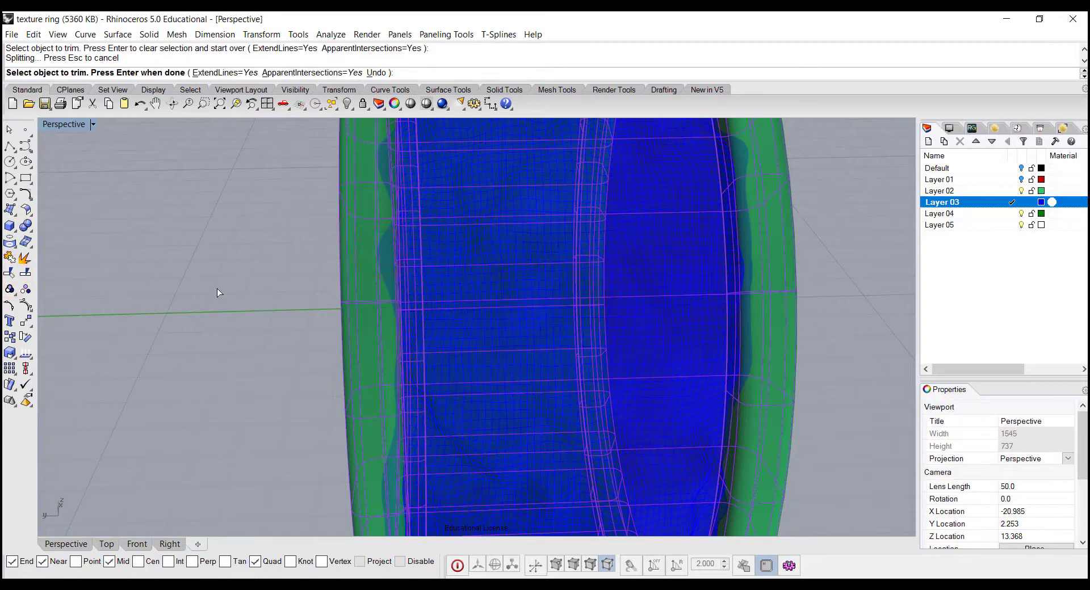
pyautogui.click(388, 245)
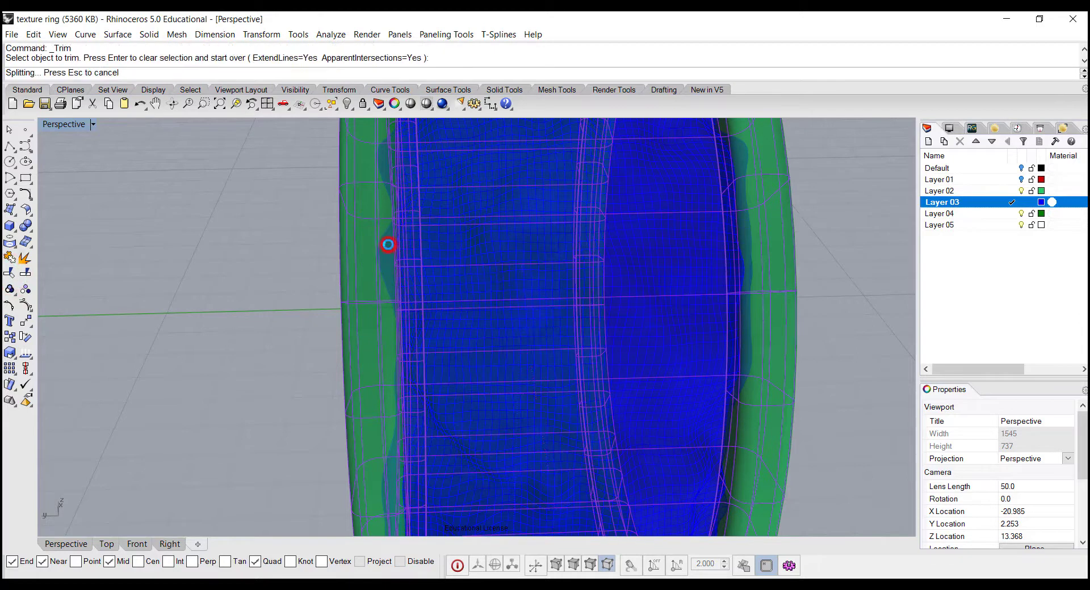
pyautogui.moveTo(824, 347)
pyautogui.mouseDown(button='right')
pyautogui.moveTo(798, 350)
pyautogui.moveTo(691, 309)
pyautogui.moveTo(740, 338)
pyautogui.moveTo(820, 316)
pyautogui.moveTo(679, 346)
pyautogui.moveTo(727, 307)
pyautogui.moveTo(701, 333)
pyautogui.moveTo(686, 306)
pyautogui.moveTo(657, 302)
pyautogui.moveTo(699, 280)
pyautogui.mouseUp(button='right')
pyautogui.scroll(5, 654, 299)
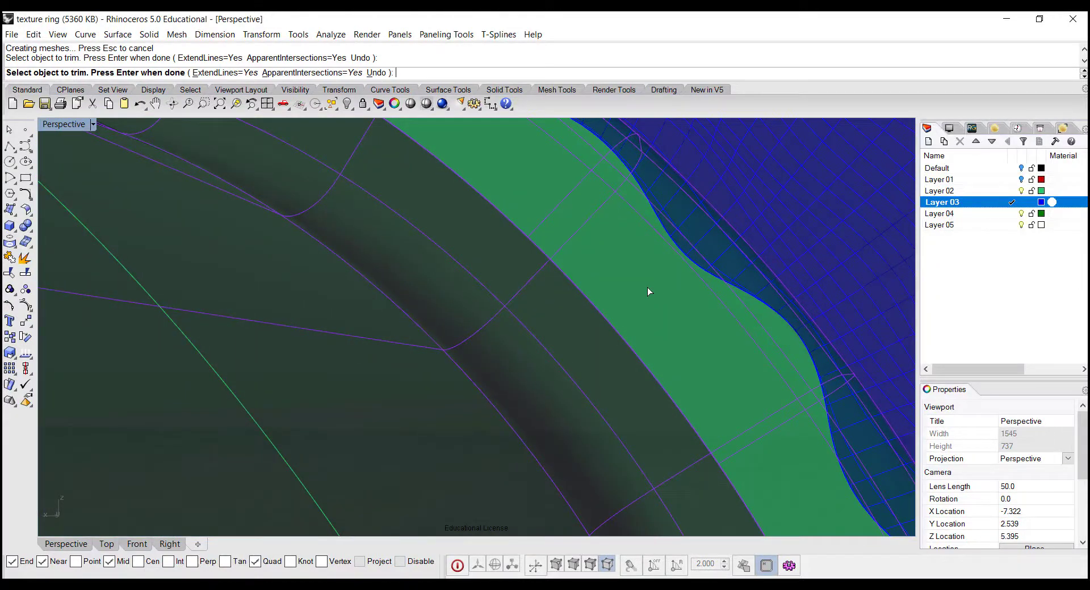
pyautogui.press('Return')
# Step: Trim away the excess ring surface beneath the texture, using the texture polysurface as the cutting object and working from both sides
pyautogui.click(757, 213)
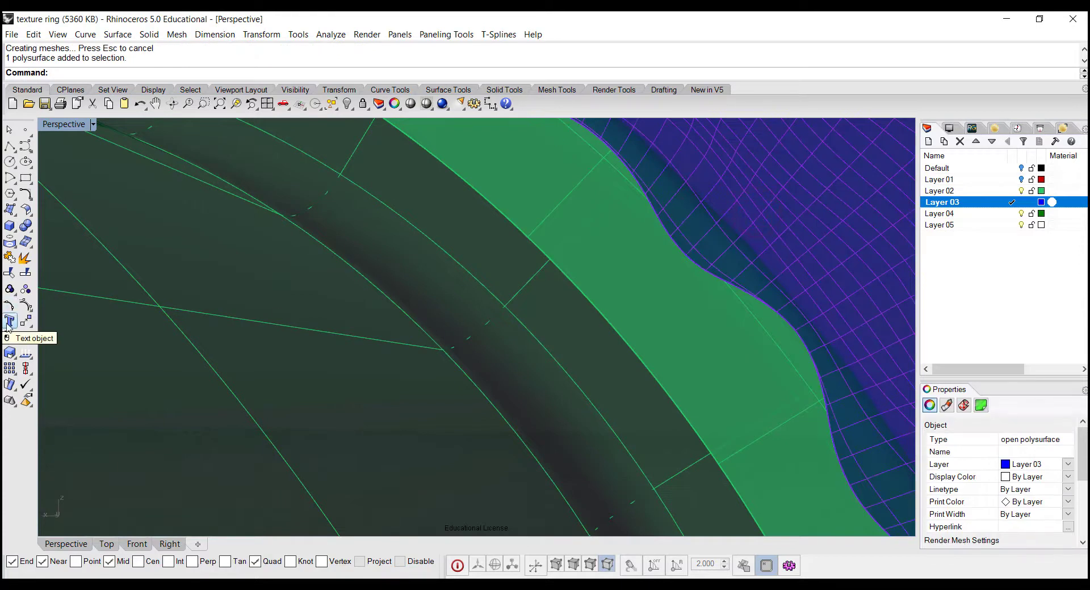
pyautogui.click(9, 274)
pyautogui.click(619, 333)
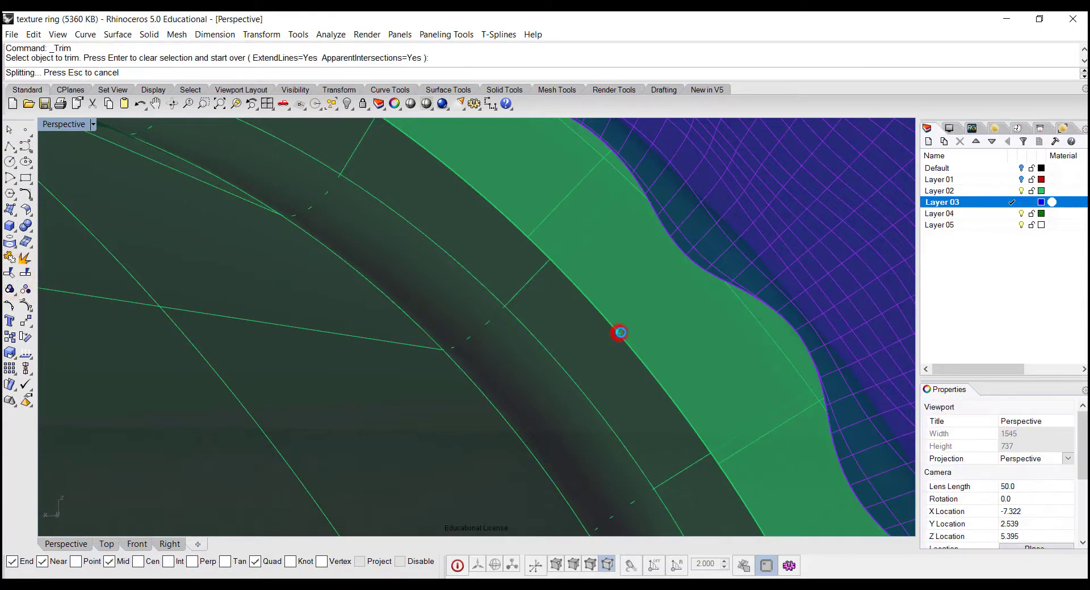
pyautogui.moveTo(675, 308); pyautogui.dragTo(415, 247, button='right')
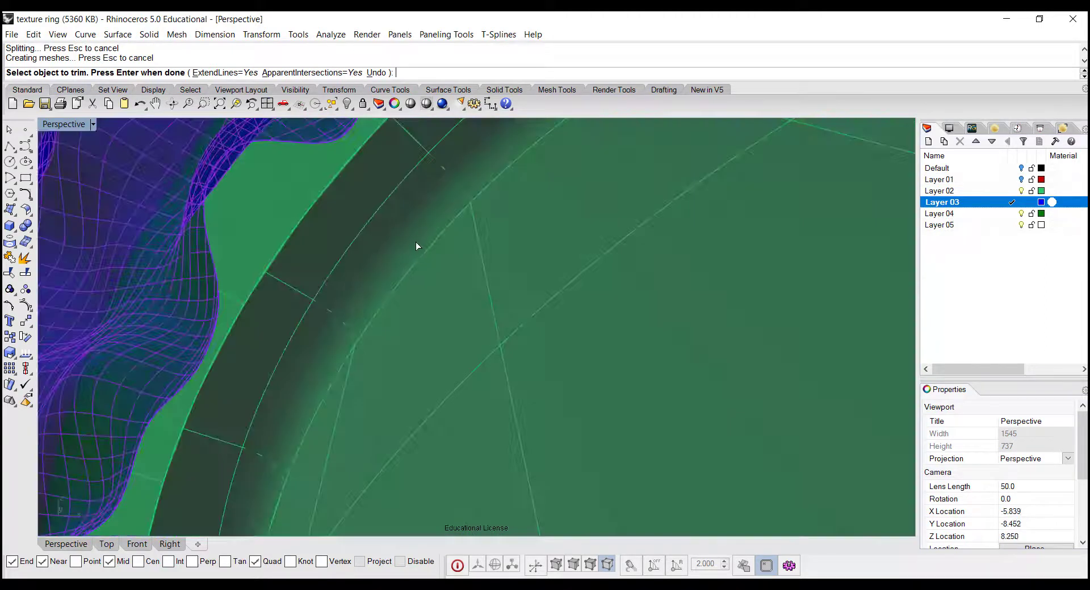
pyautogui.scroll(-6, 550, 282)
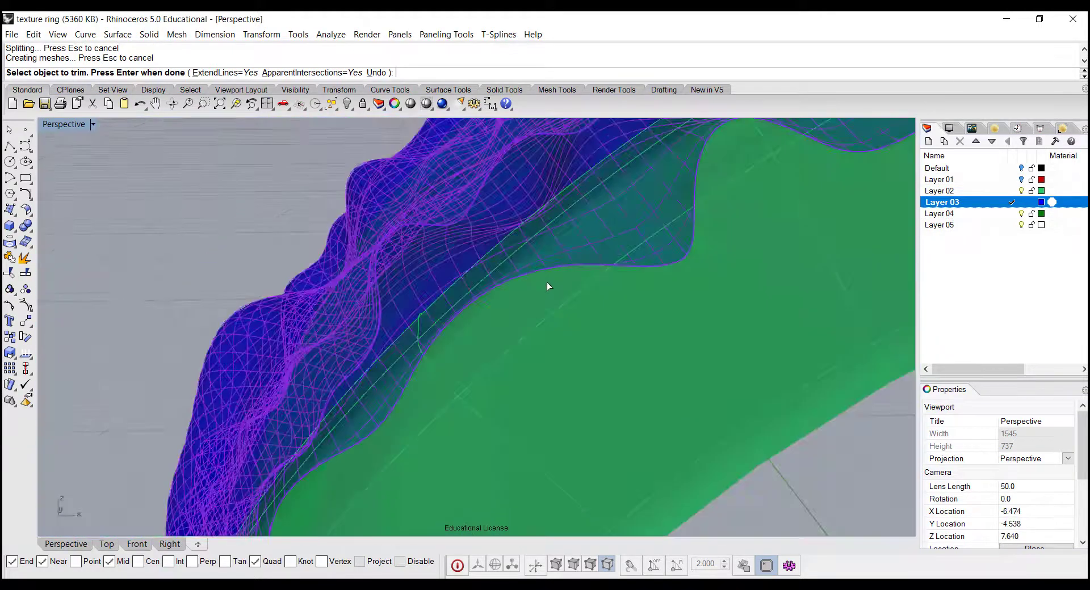
pyautogui.click(178, 206)
pyautogui.rightClick(219, 176)
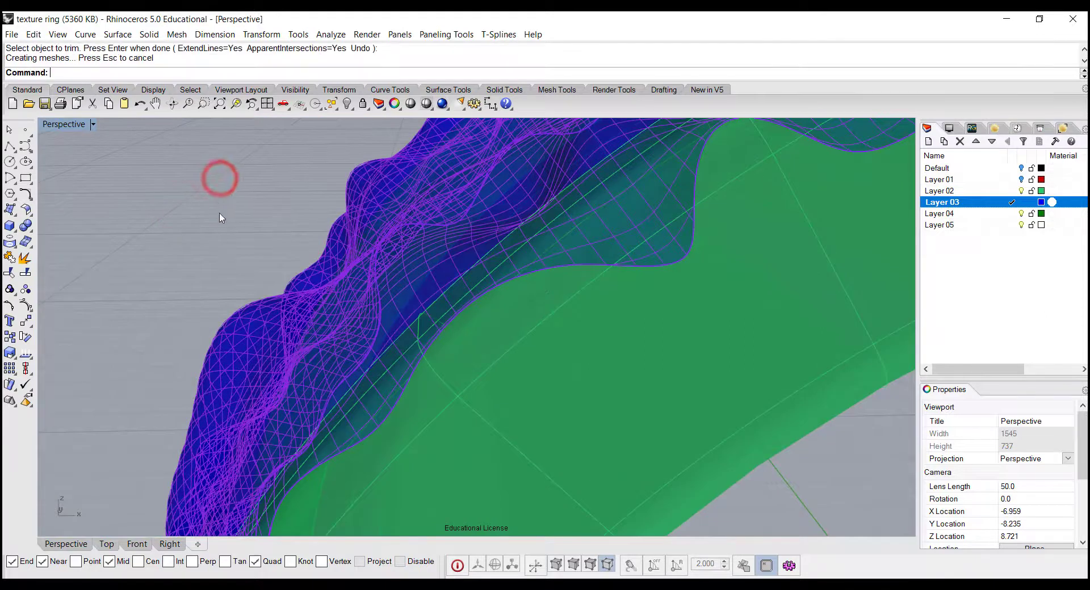
pyautogui.moveTo(221, 220); pyautogui.dragTo(551, 224, button='right')
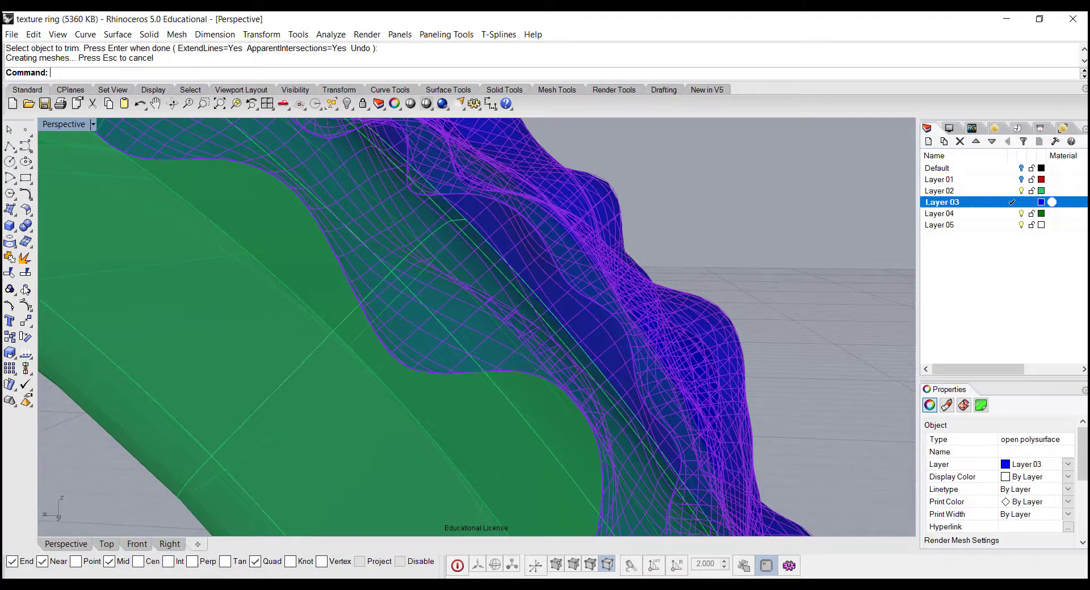
pyautogui.click(11, 274)
pyautogui.click(262, 266)
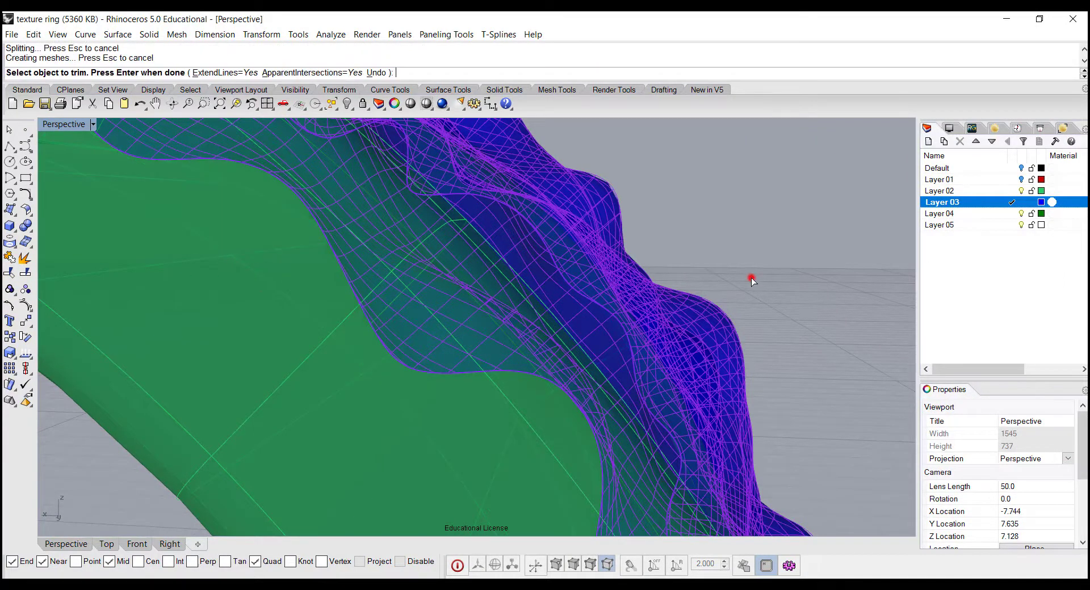
pyautogui.scroll(-10, 752, 273)
pyautogui.moveTo(796, 233); pyautogui.dragTo(704, 346, button='right')
pyautogui.press('Return')
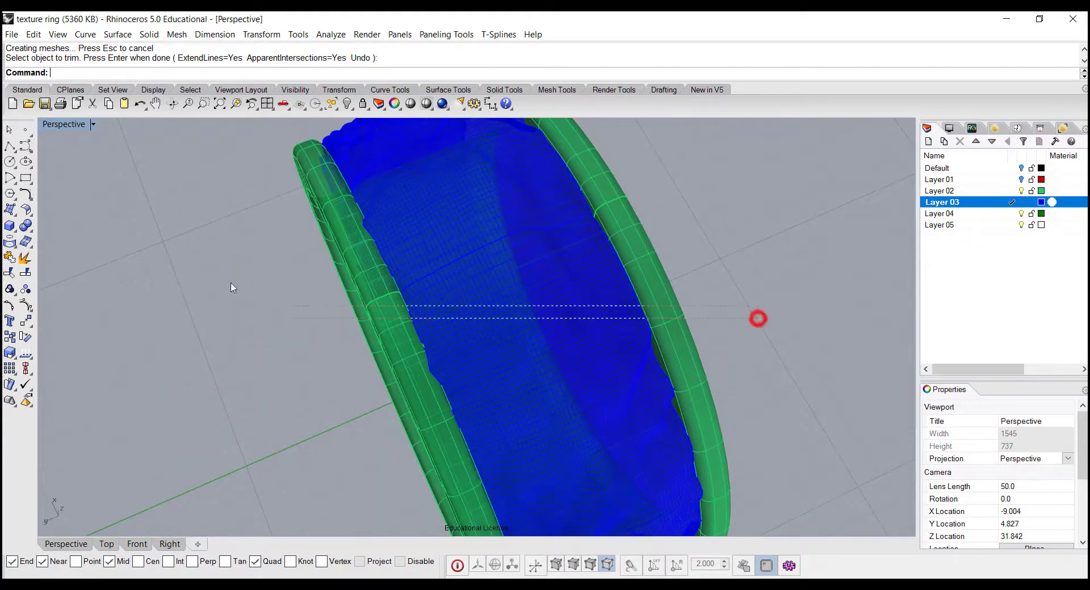
# Step: Join the trimmed texture and the ring body into one polysurface
pyautogui.moveTo(758, 319); pyautogui.dragTo(618, 337)
pyautogui.click(10, 259)
pyautogui.click(733, 293)
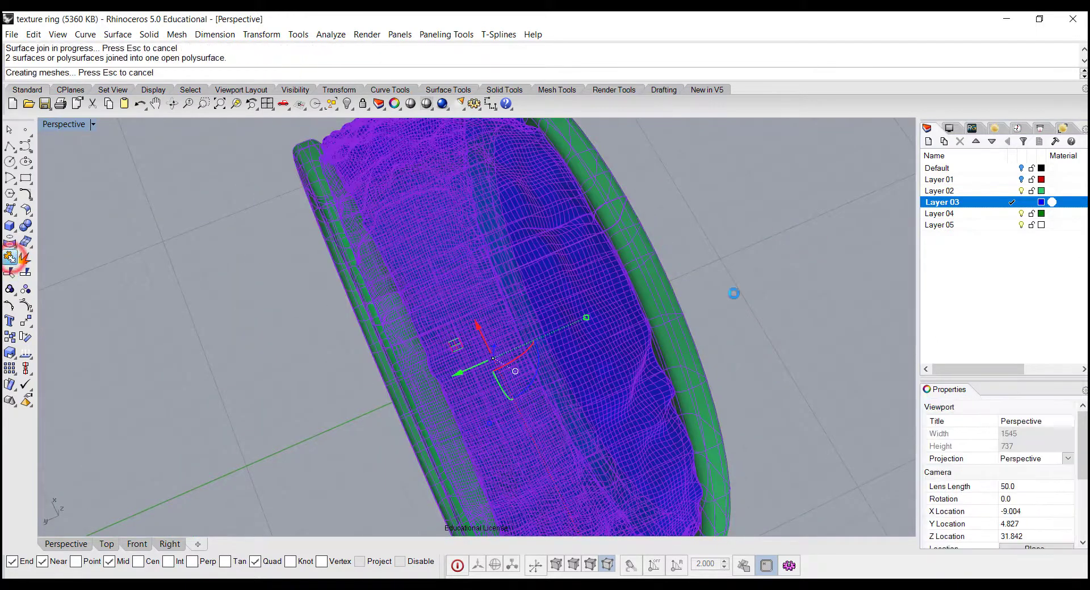
pyautogui.moveTo(735, 292); pyautogui.dragTo(688, 292, button='right')
pyautogui.click(687, 293)
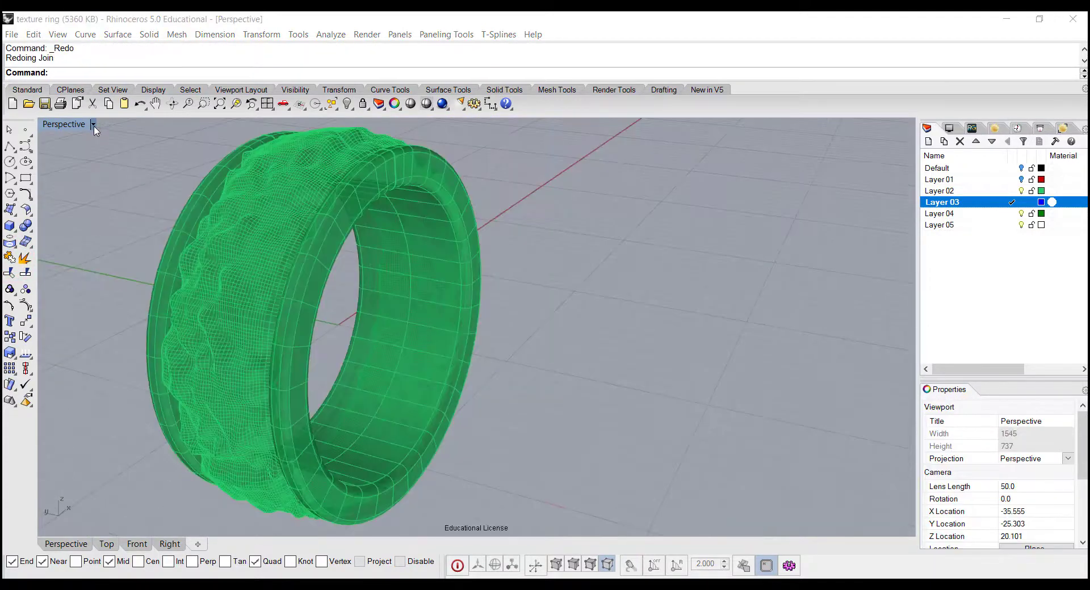
# Step: Set the Perspective viewport to Rendered display mode and inspect the joined textured ring from several angles
pyautogui.click(92, 124)
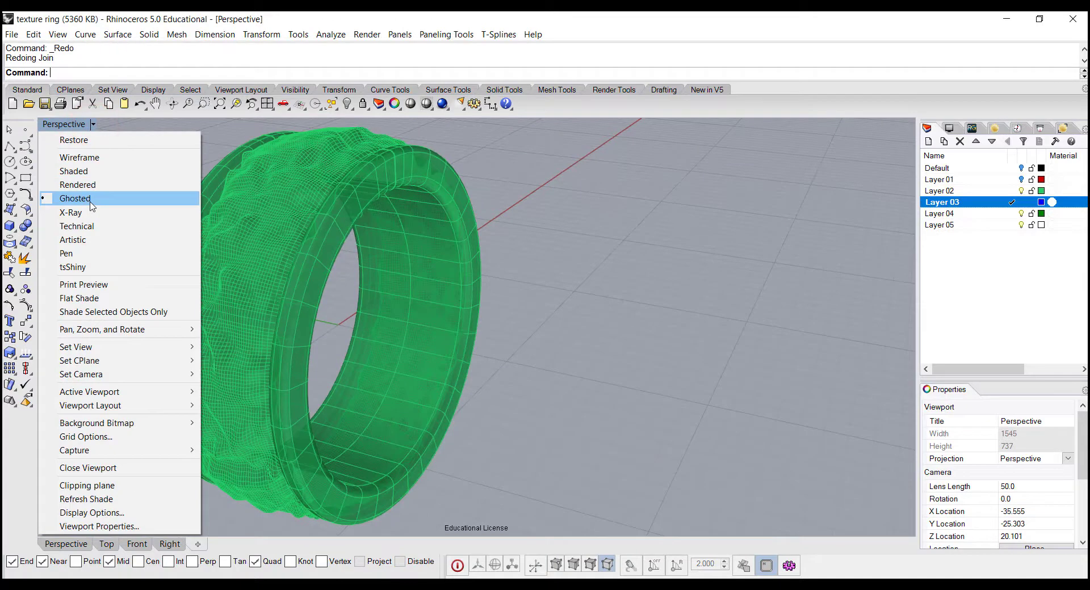
pyautogui.click(98, 185)
pyautogui.moveTo(415, 257); pyautogui.dragTo(579, 246, button='right')
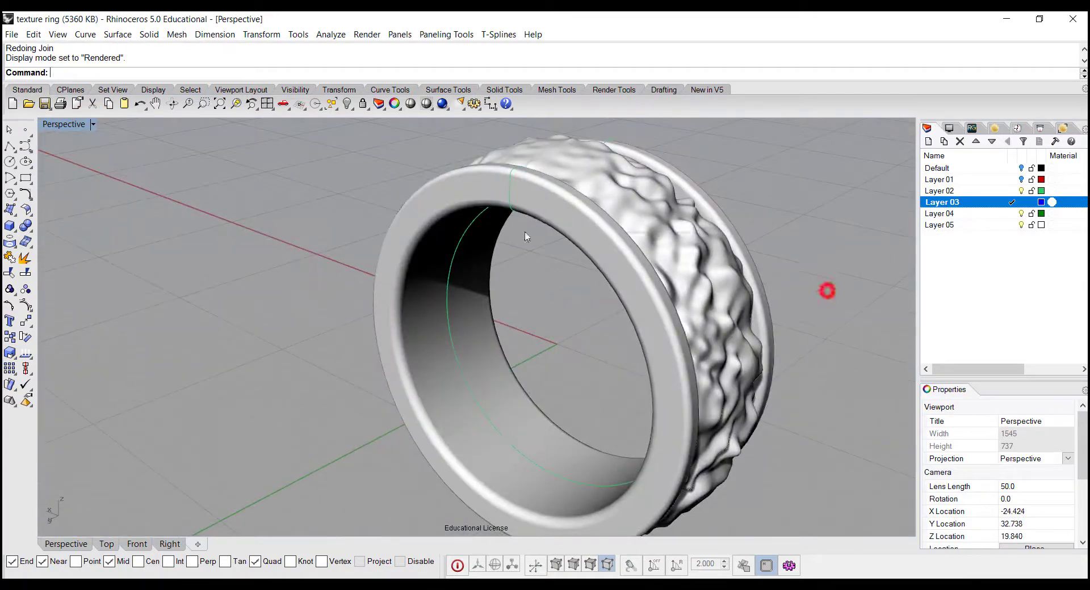
pyautogui.moveTo(827, 290); pyautogui.dragTo(525, 236)
pyautogui.click(752, 223)
pyautogui.moveTo(803, 253); pyautogui.dragTo(618, 332, button='right')
pyautogui.scroll(-2, 614, 283)
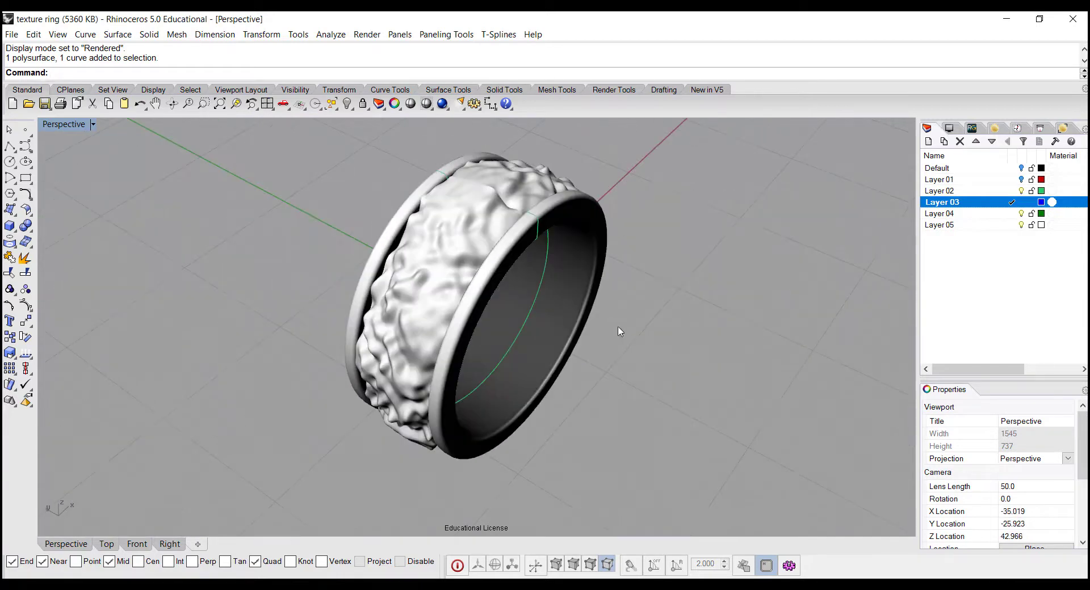